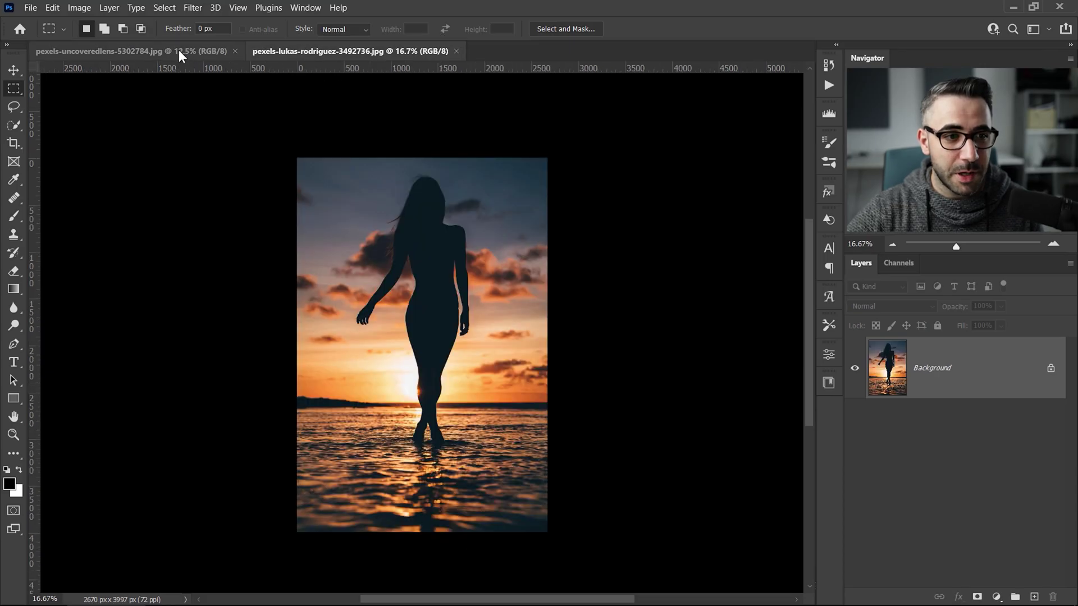
# Switch to the pexels-uncoveredlens afro silhouette photo tab.
pyautogui.click(180, 51)
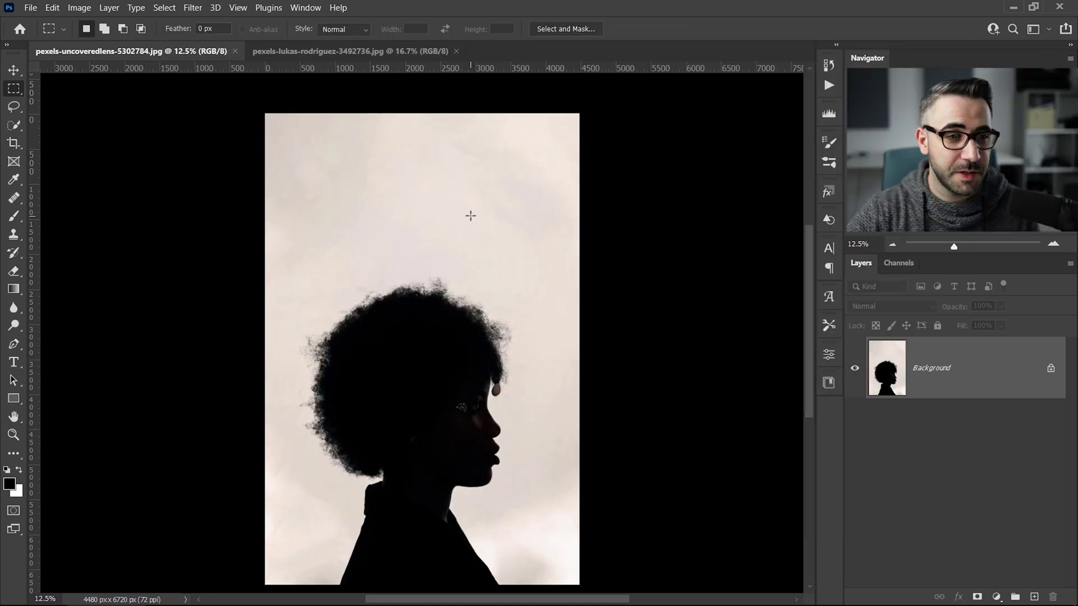
# Create a new white 1920 × 1080 px, 72 ppi document from the YouTube preset.
pyautogui.click(31, 8)
pyautogui.click(36, 20)
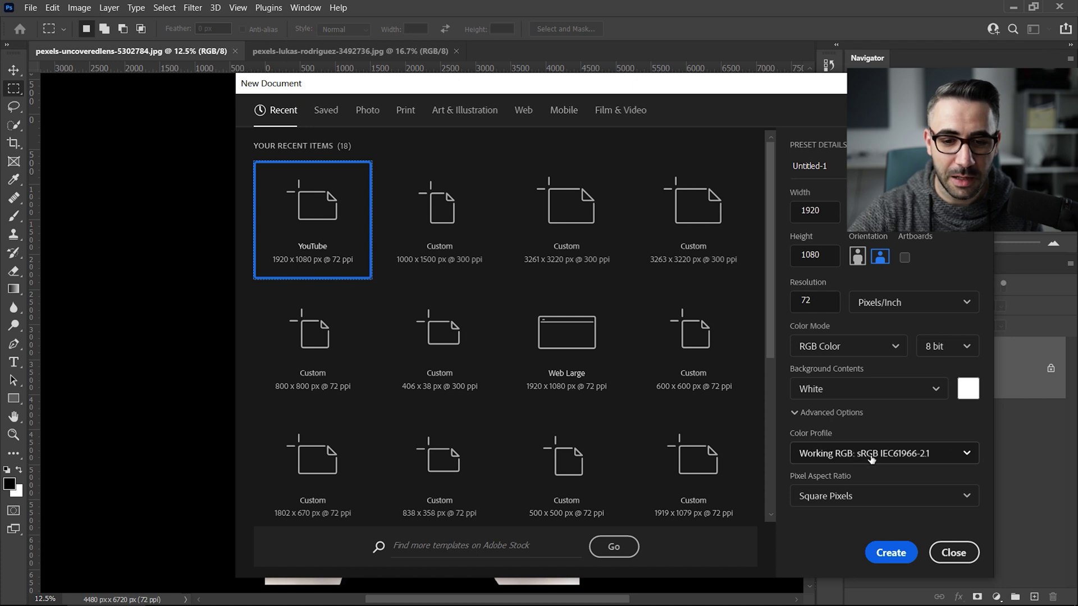
pyautogui.click(894, 551)
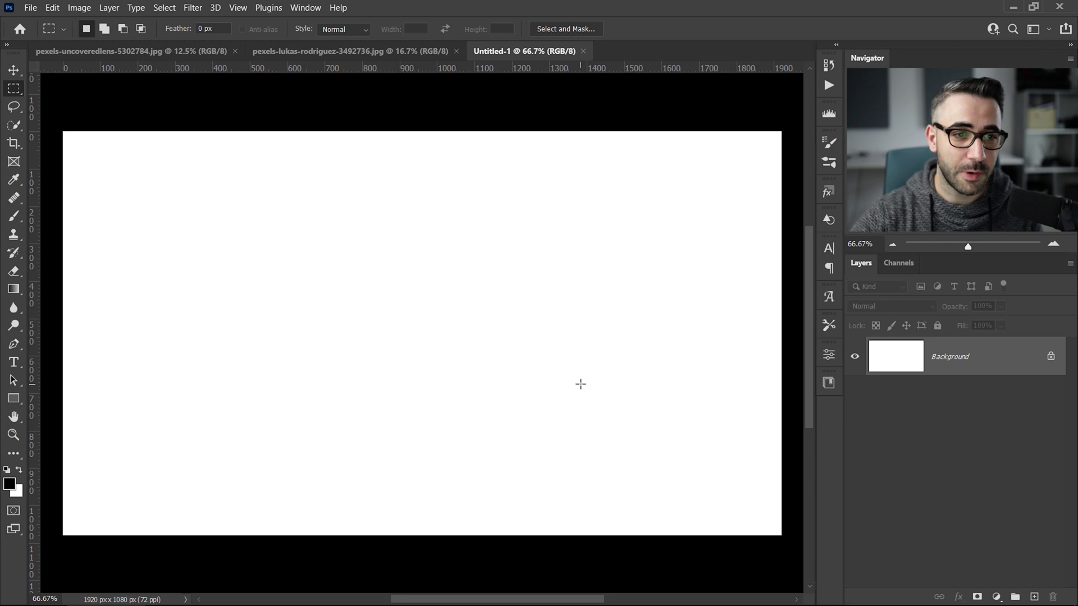
# Drag the silhouette photo into Untitled-1 with the Move tool.
pyautogui.click(107, 56)
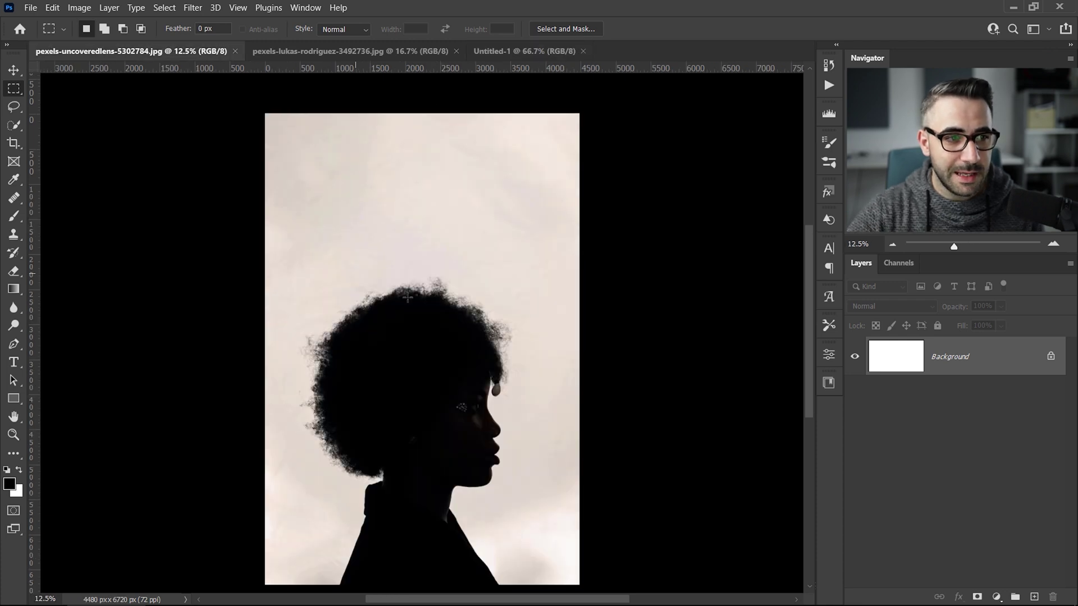
pyautogui.press('v')
pyautogui.moveTo(426, 344); pyautogui.dragTo(449, 306)
pyautogui.scroll(-10, 484, 265)
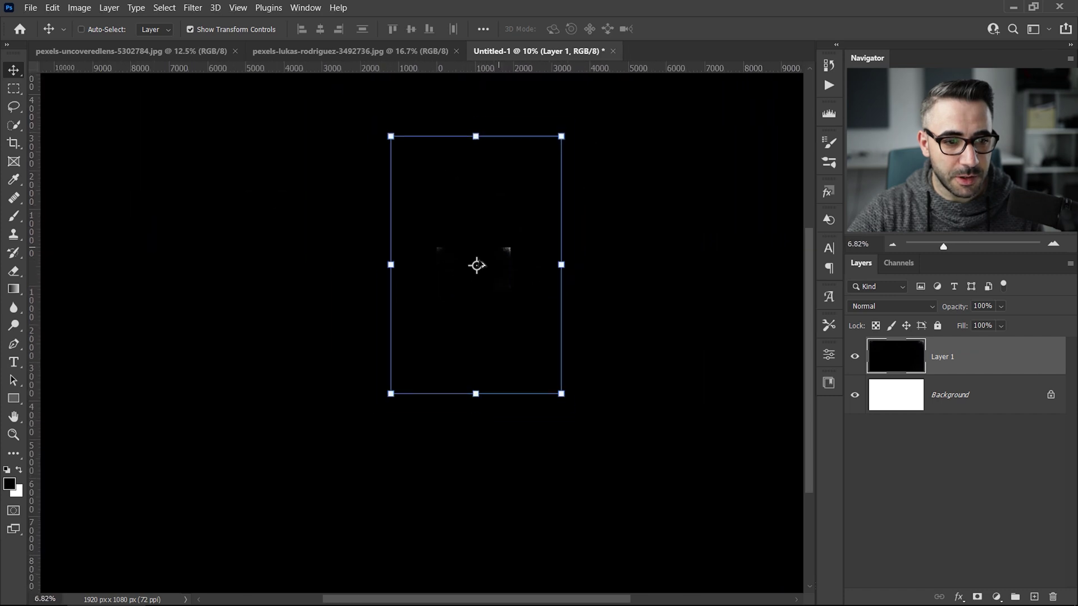
# Scale the silhouette photo to about 23% so it spans the canvas height, and commit.
pyautogui.moveTo(477, 148); pyautogui.dragTo(477, 267)
pyautogui.moveTo(473, 307); pyautogui.dragTo(470, 208)
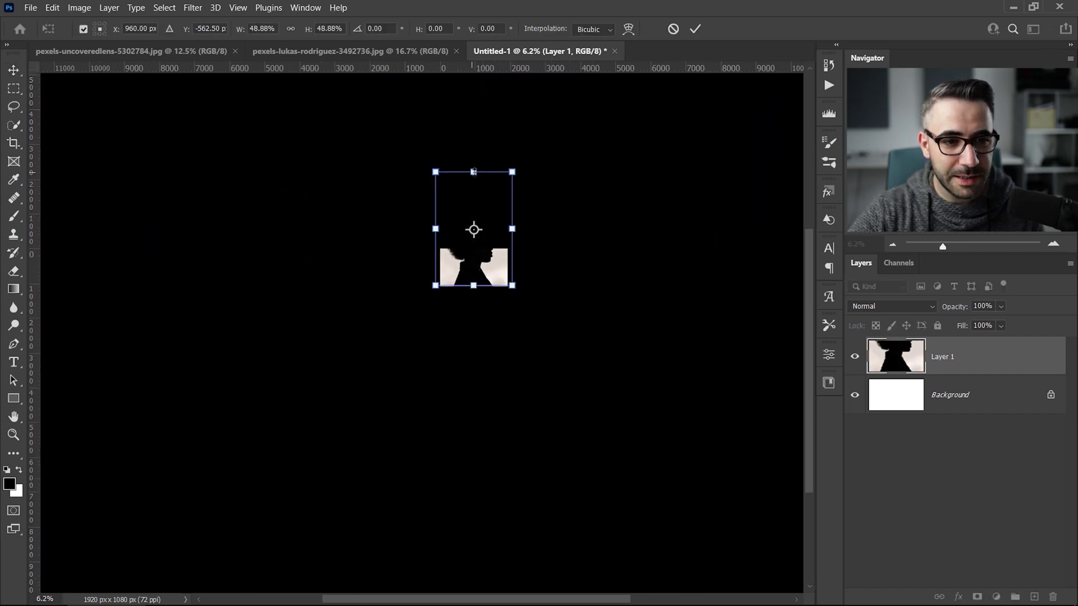
pyautogui.moveTo(474, 168); pyautogui.dragTo(474, 236)
pyautogui.scroll(3, 462, 265)
pyautogui.scroll(5, 472, 242)
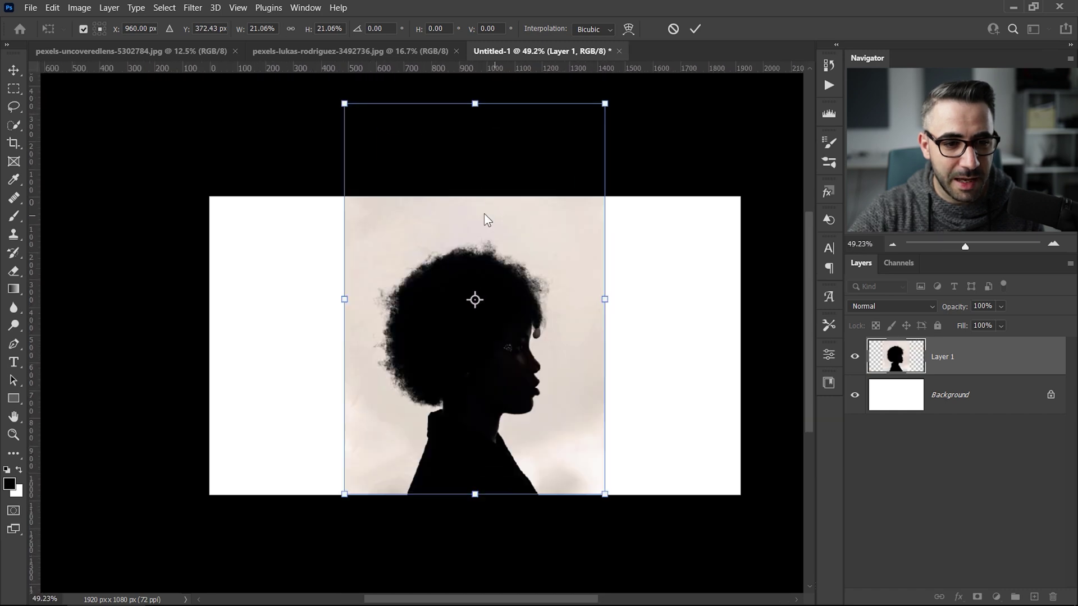
pyautogui.moveTo(475, 103); pyautogui.dragTo(475, 162)
pyautogui.moveTo(640, 258); pyautogui.dragTo(626, 202)
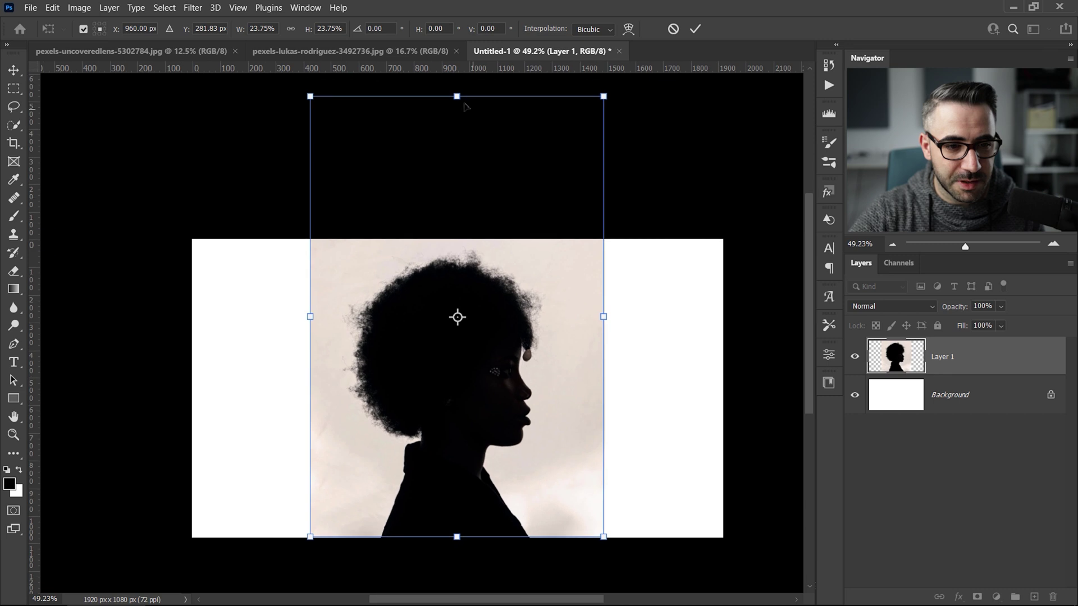
pyautogui.moveTo(457, 96); pyautogui.dragTo(457, 104)
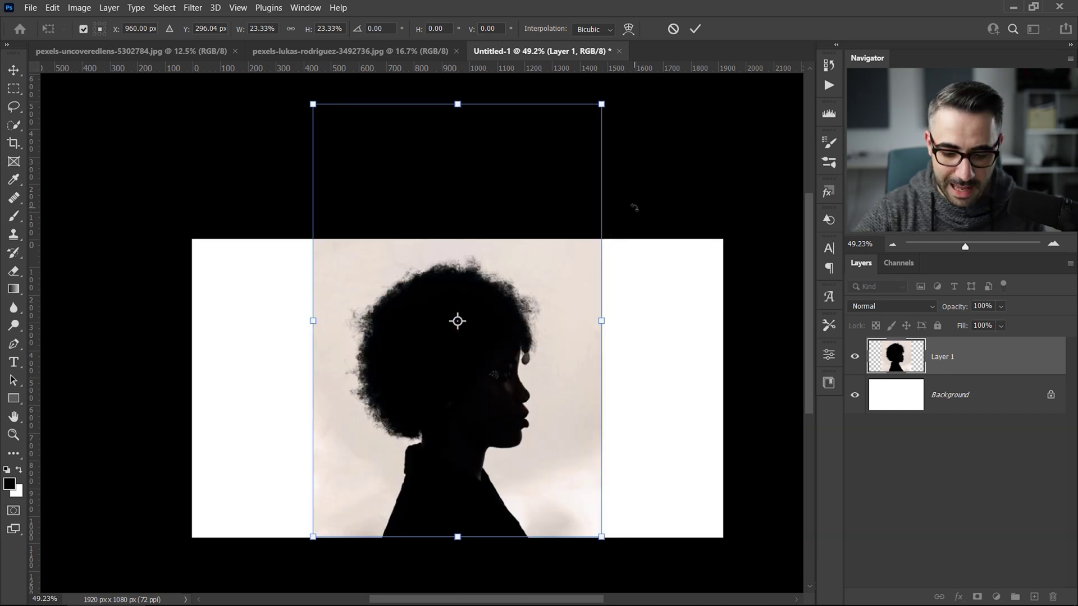
pyautogui.press('Return')
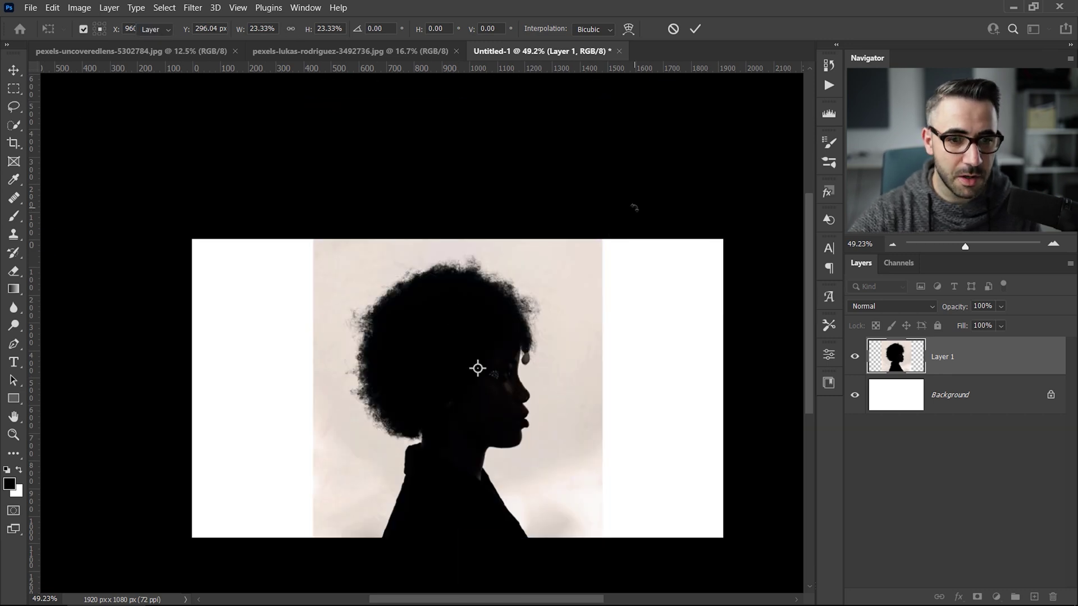
pyautogui.click(14, 90)
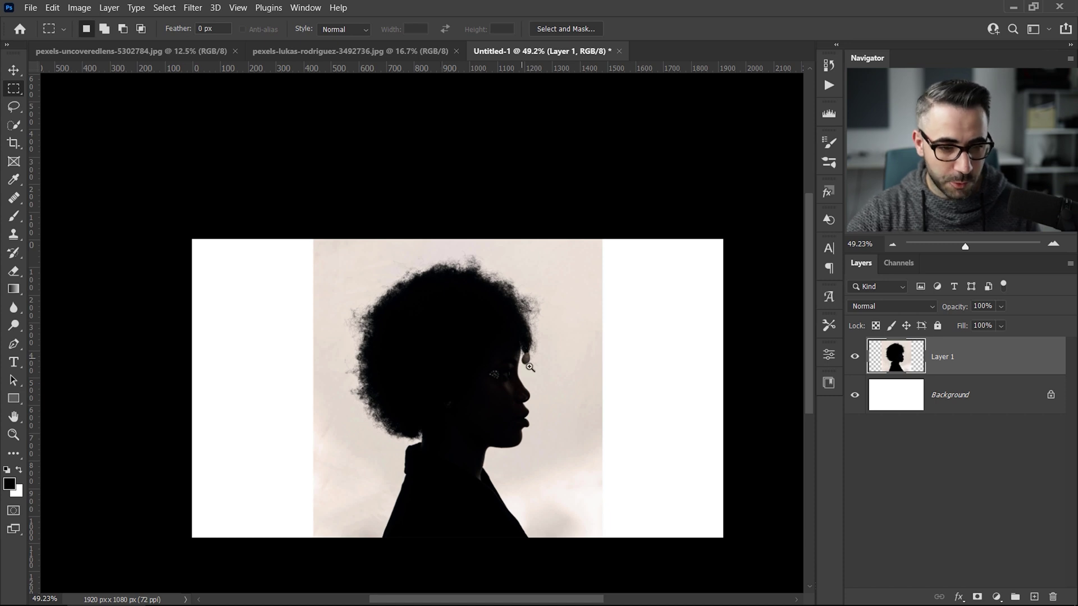
# Zoom in on the teardrop earring and lasso a loose selection around it.
pyautogui.press('z')
pyautogui.moveTo(530, 368); pyautogui.dragTo(610, 349)
pyautogui.press('m')
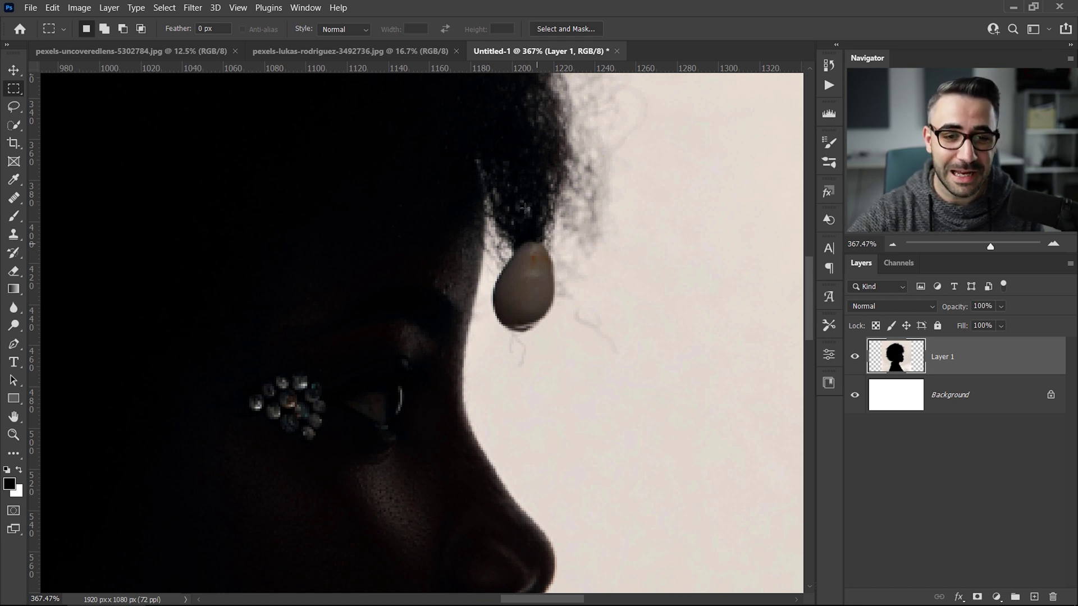
pyautogui.click(13, 108)
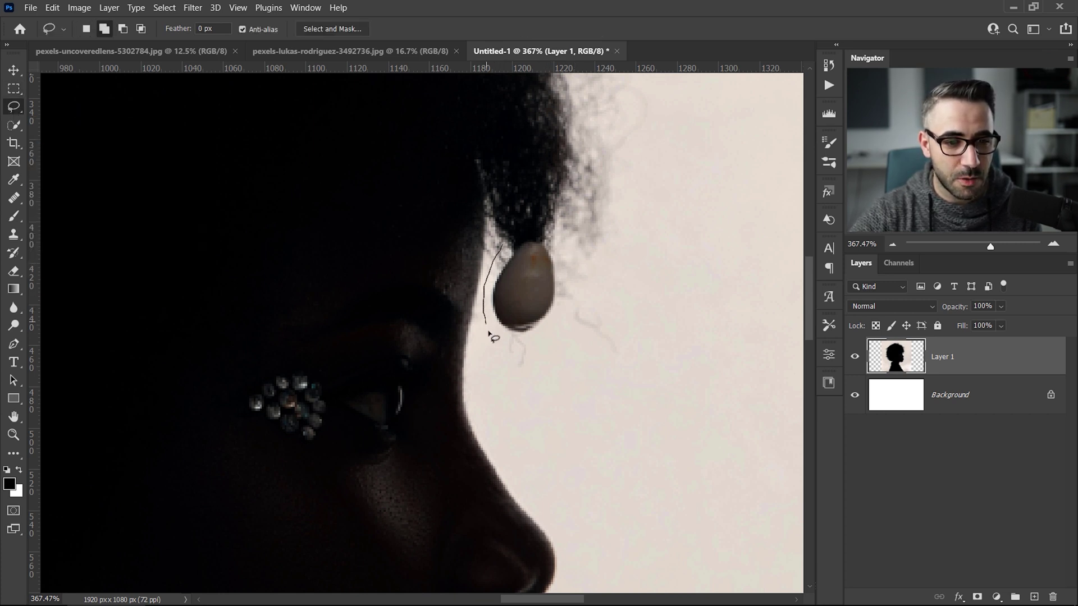
pyautogui.moveTo(542, 348)
pyautogui.mouseDown()
pyautogui.moveTo(564, 316)
pyautogui.moveTo(566, 250)
pyautogui.moveTo(545, 226)
pyautogui.moveTo(512, 244)
pyautogui.mouseUp()
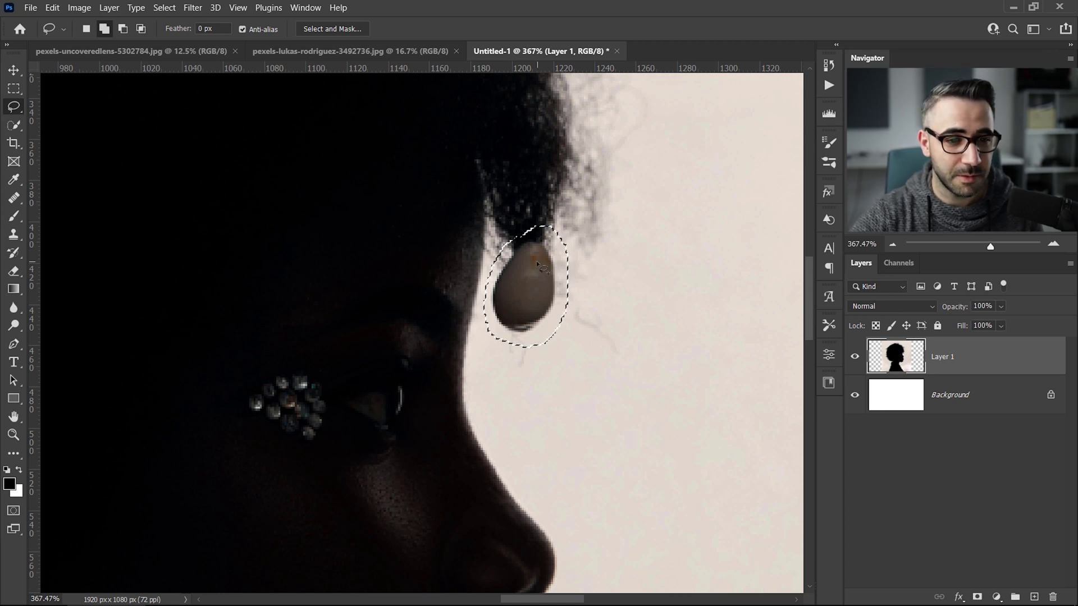
pyautogui.click(52, 8)
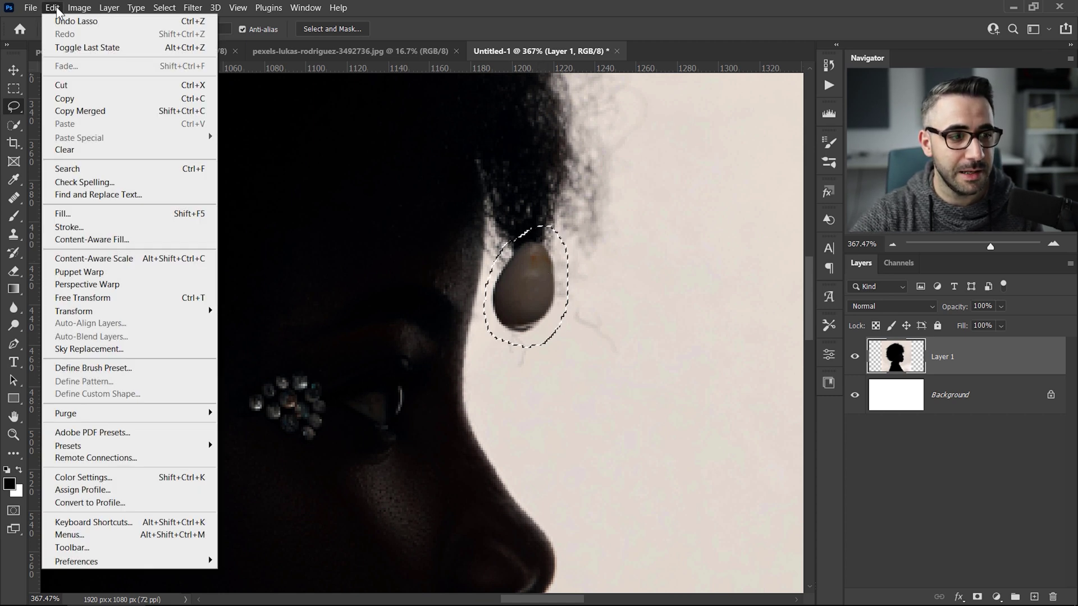
# Content-Aware Fill the earring onto the current layer, then deselect and fit on screen.
pyautogui.click(147, 246)
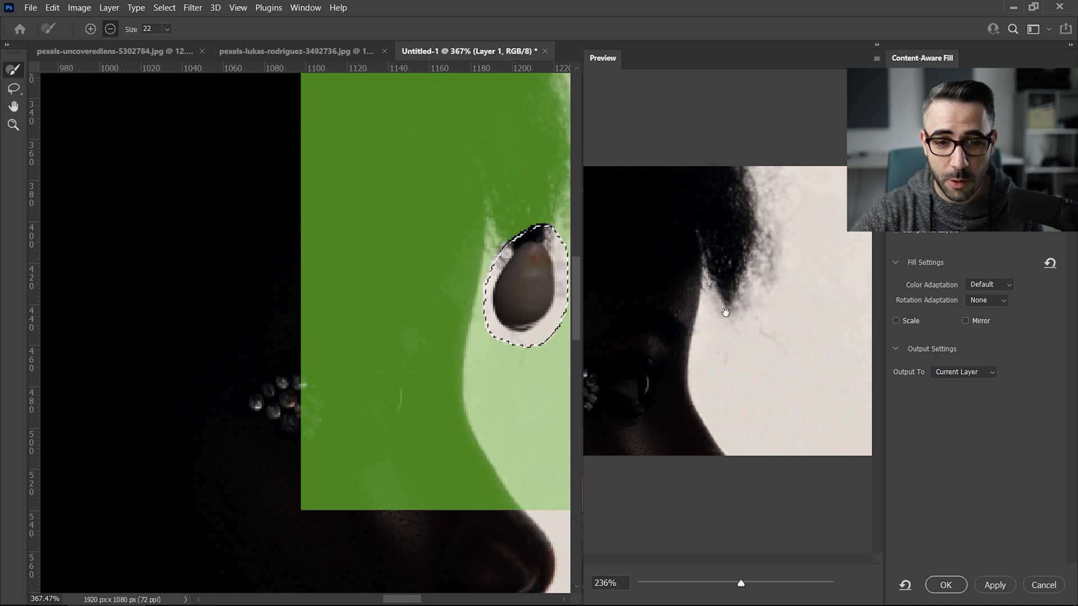
pyautogui.click(957, 374)
pyautogui.click(958, 385)
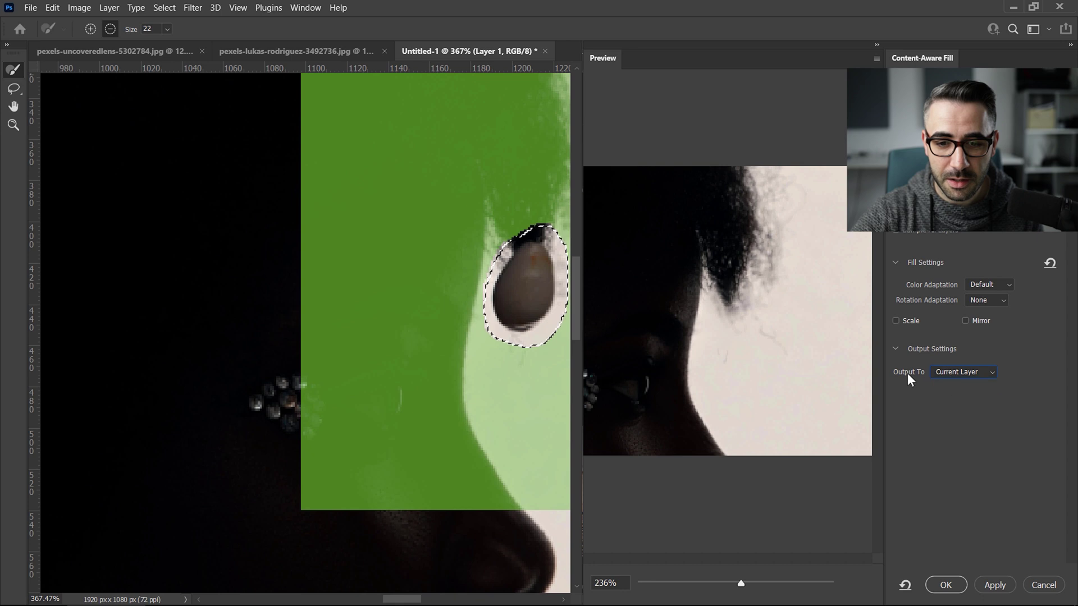
pyautogui.click(949, 586)
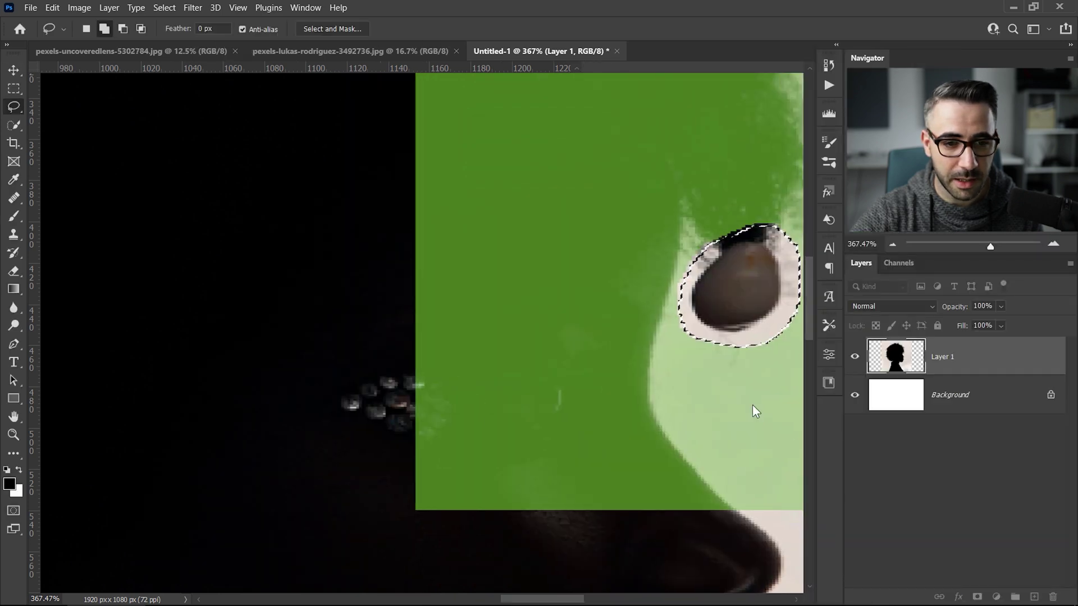
pyautogui.hotkey('ctrl', 'd')
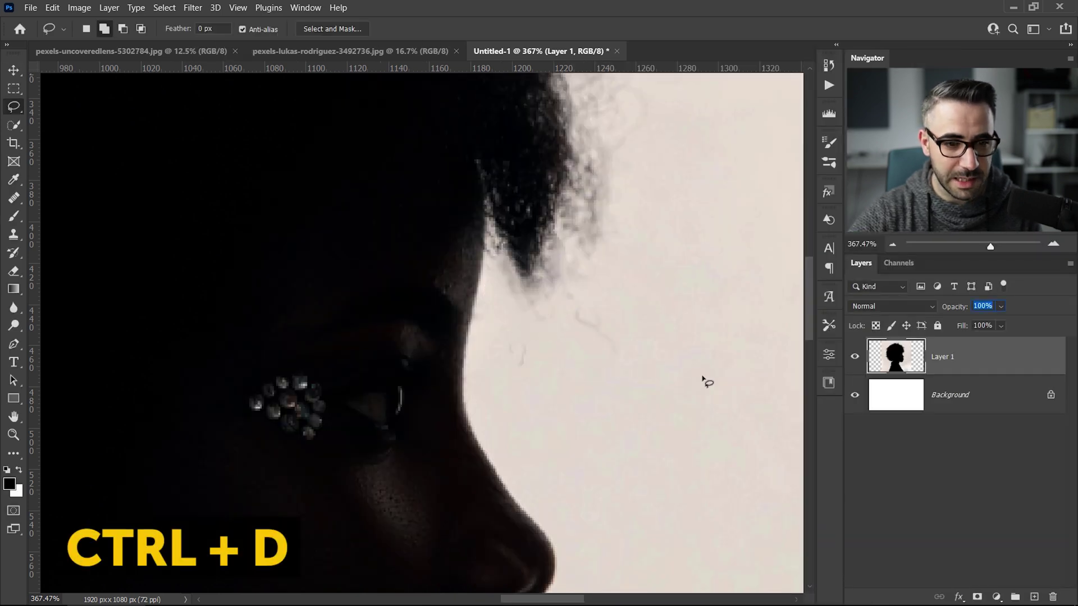
pyautogui.hotkey('ctrl', '0')
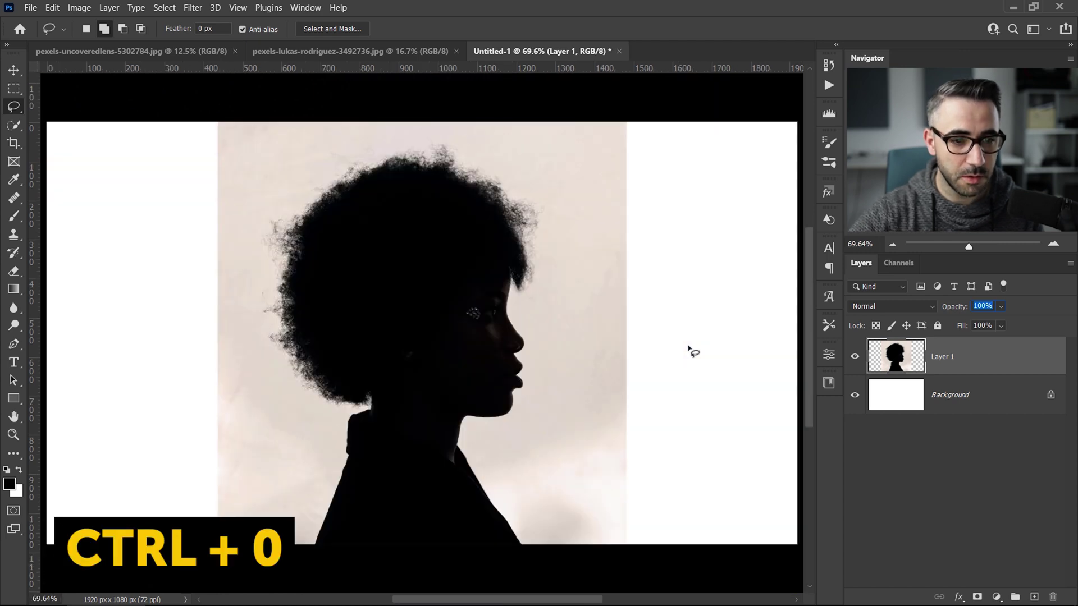
# Select Subject, add a layer mask to Layer 1, and toggle the mask to compare.
pyautogui.click(16, 130)
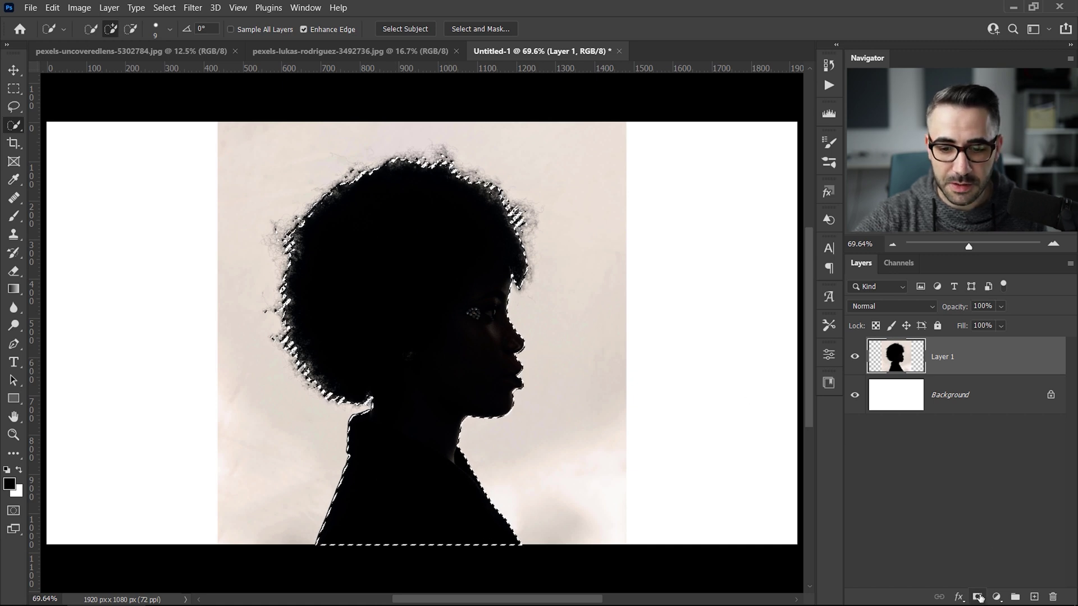
pyautogui.click(977, 598)
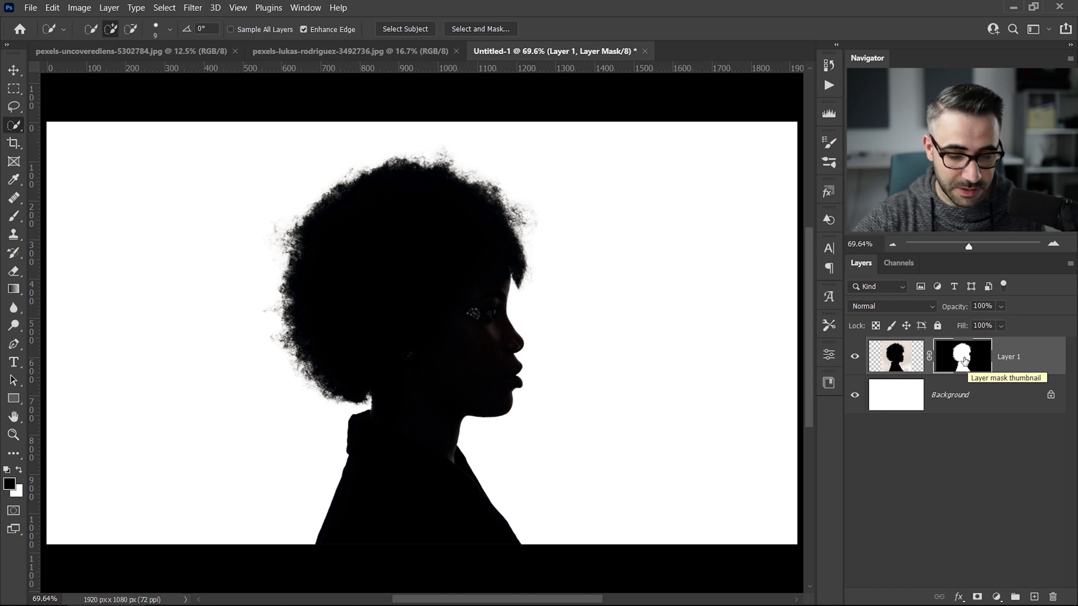
pyautogui.keyDown('shift'); pyautogui.click(964, 361); pyautogui.keyUp('shift')
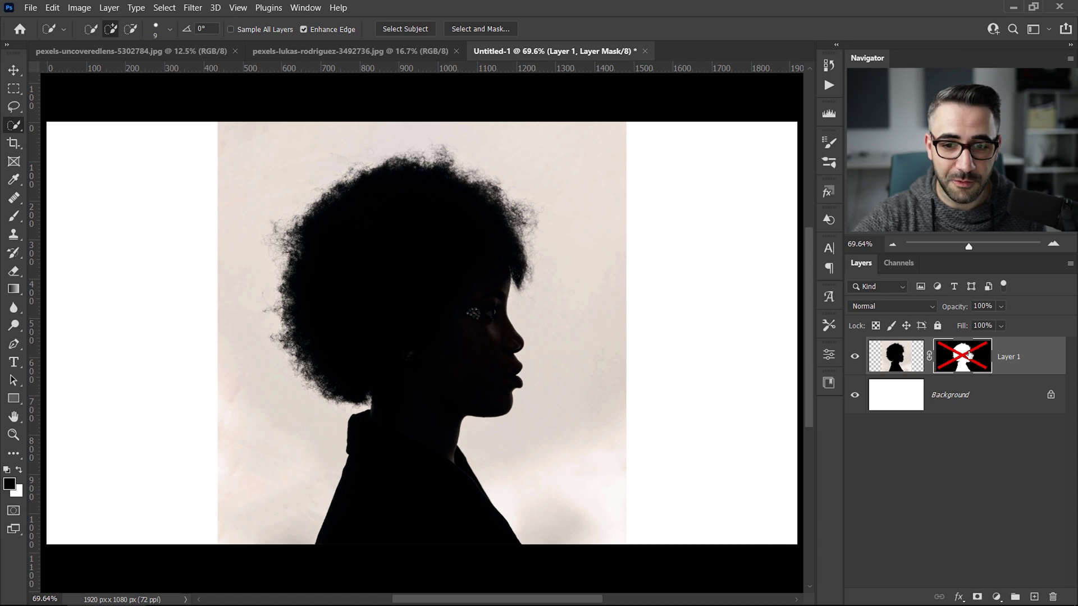
pyautogui.keyDown('shift'); pyautogui.click(970, 354); pyautogui.keyUp('shift')
# Zoom and pan around the face profile and frizzy hair edges to inspect the mask.
pyautogui.press('z')
pyautogui.moveTo(490, 319); pyautogui.dragTo(524, 328)
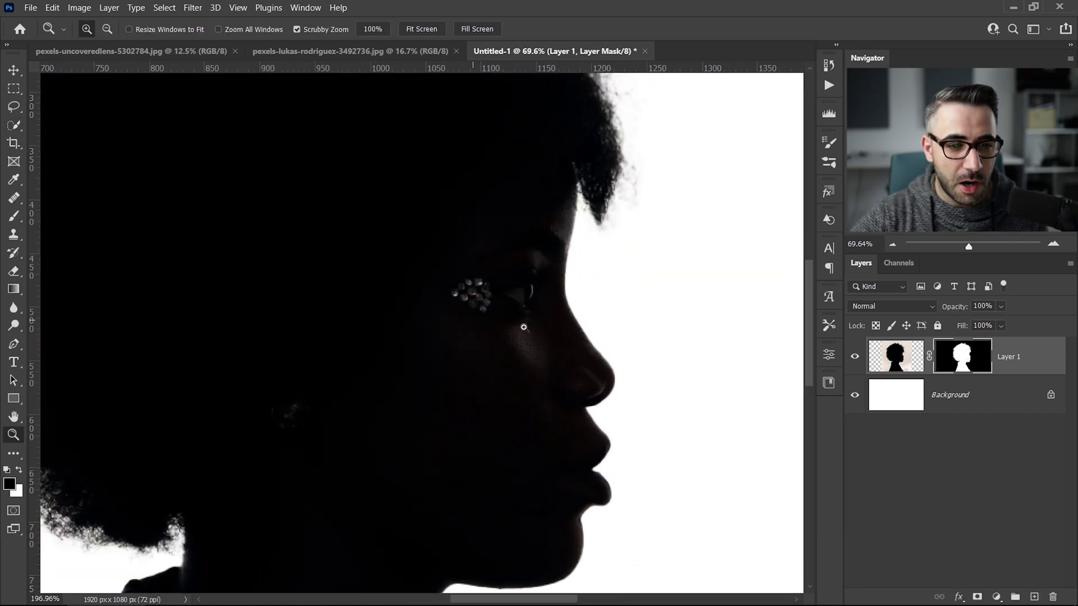
pyautogui.press('w')
pyautogui.moveTo(462, 354); pyautogui.dragTo(510, 315)
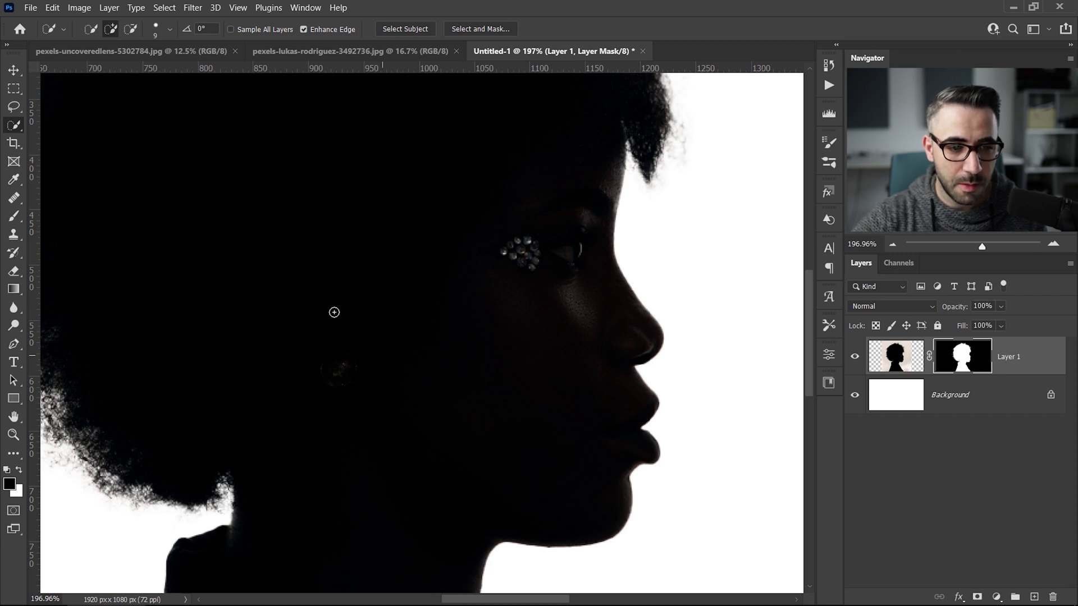
pyautogui.press('z')
pyautogui.moveTo(364, 351); pyautogui.dragTo(320, 353)
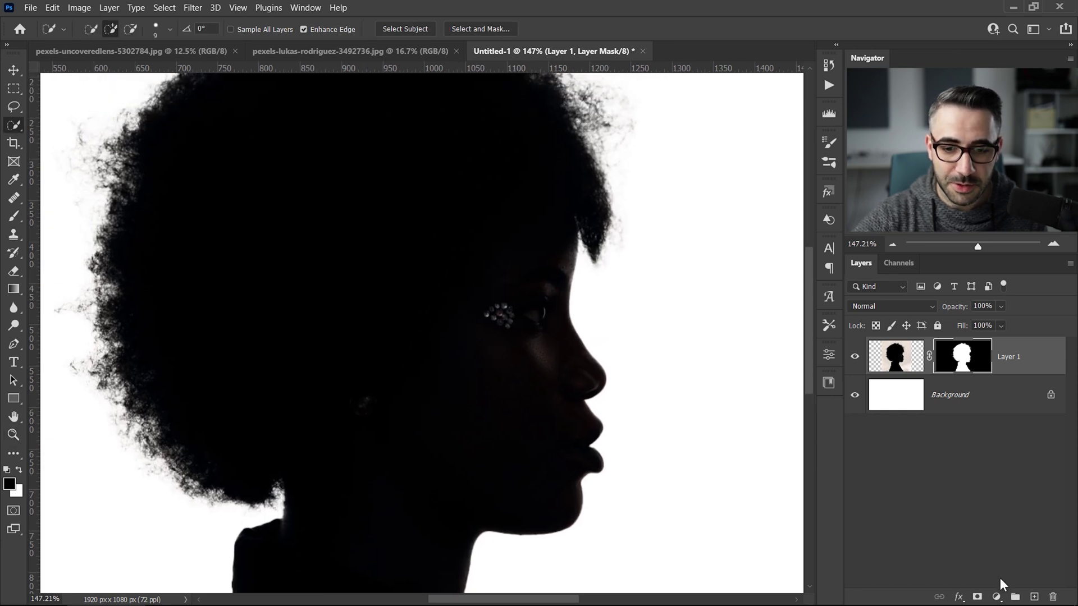
# Add a Curves adjustment and drag the black point in to crush the shadows.
pyautogui.click(996, 598)
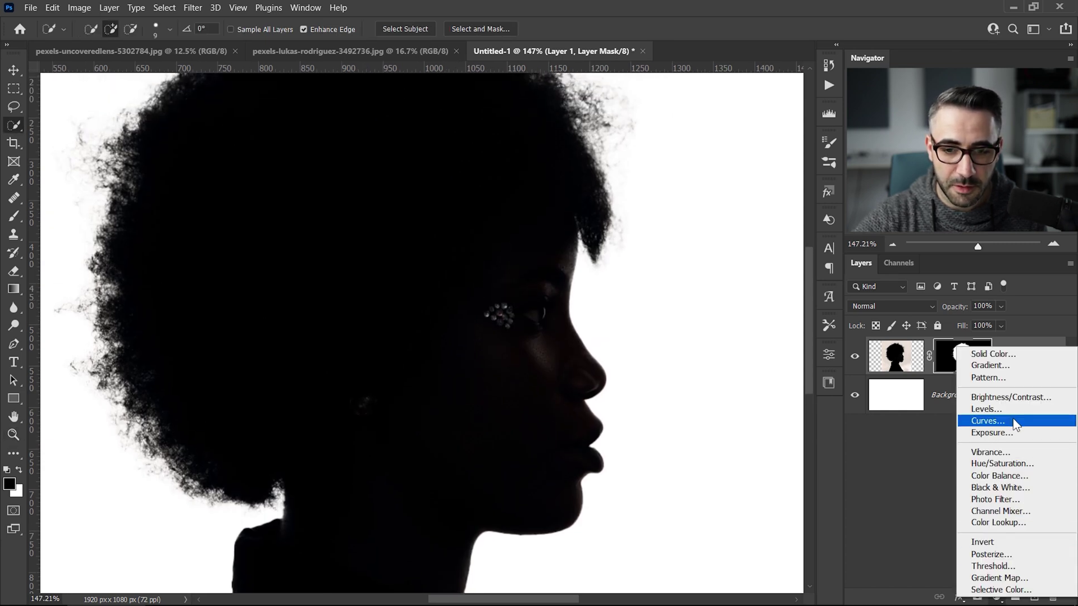
pyautogui.click(989, 421)
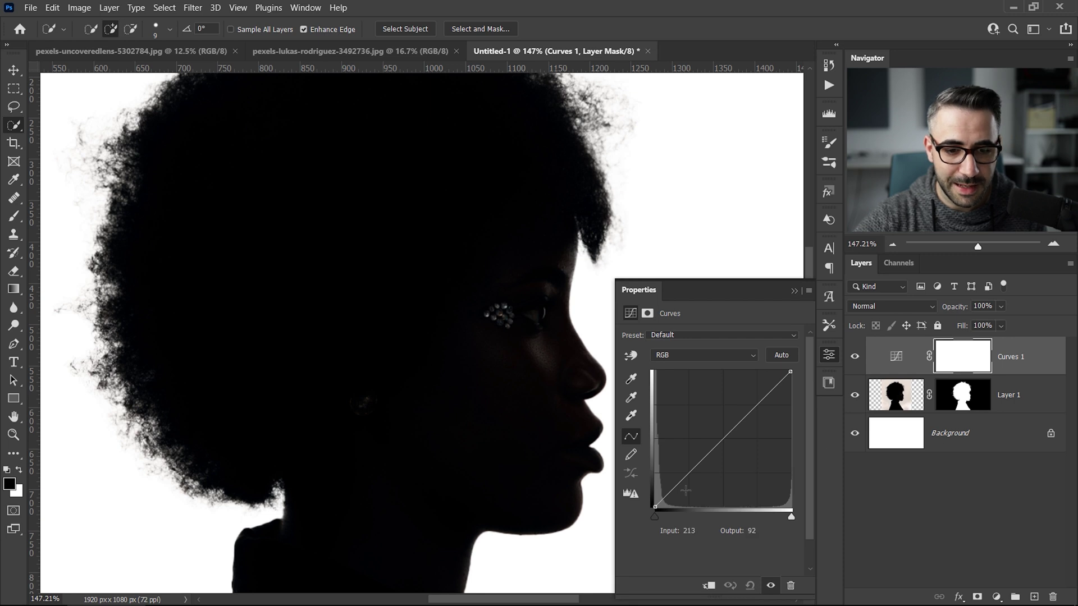
pyautogui.moveTo(654, 516); pyautogui.dragTo(720, 516)
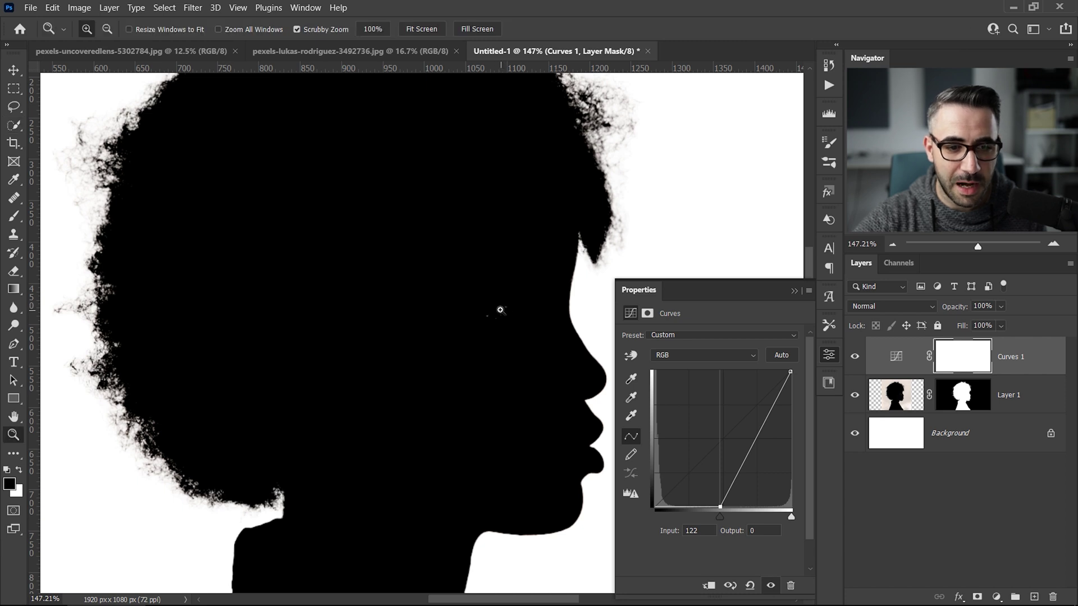
pyautogui.moveTo(522, 308); pyautogui.dragTo(529, 309)
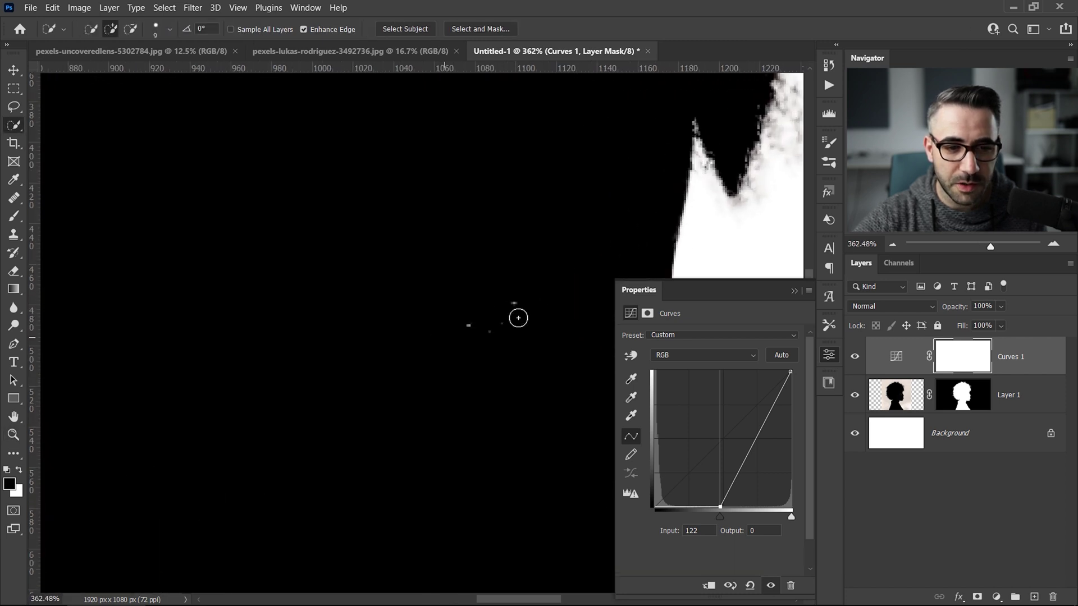
# Pull the curve's white point down to output 30 and clip Curves 1 to Layer 1.
pyautogui.click(791, 372)
pyautogui.moveTo(792, 373); pyautogui.dragTo(804, 493)
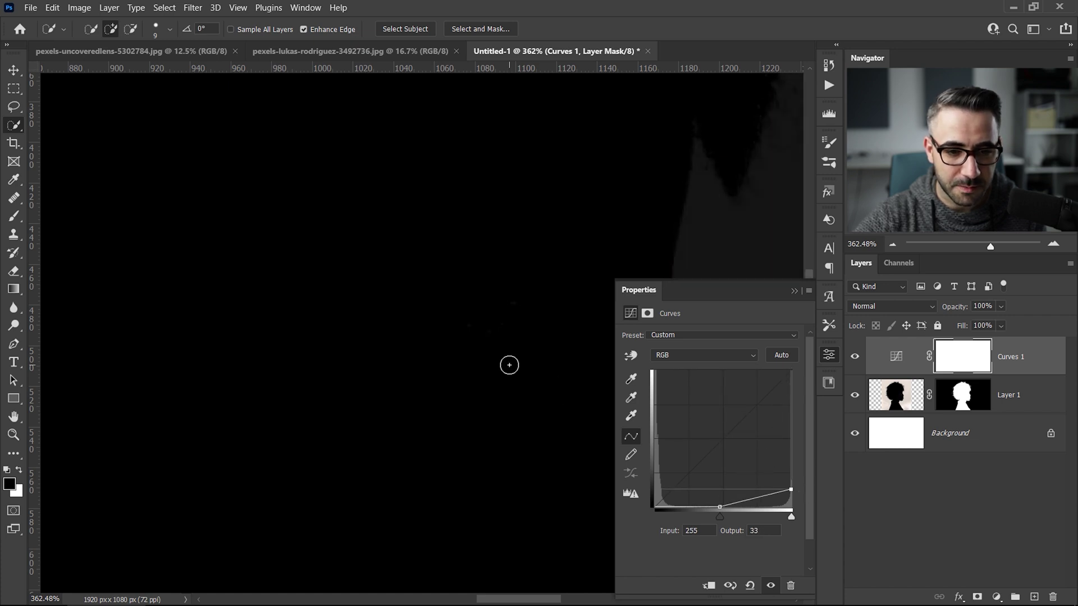
pyautogui.hotkey('ctrl', '0')
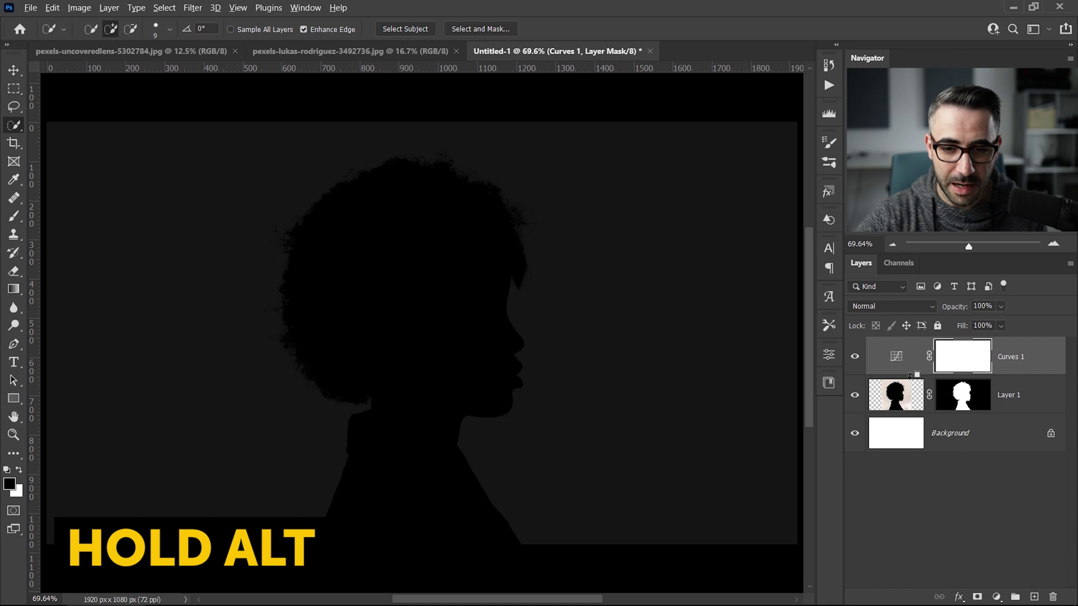
pyautogui.keyDown('alt'); pyautogui.click(911, 374); pyautogui.keyUp('alt')
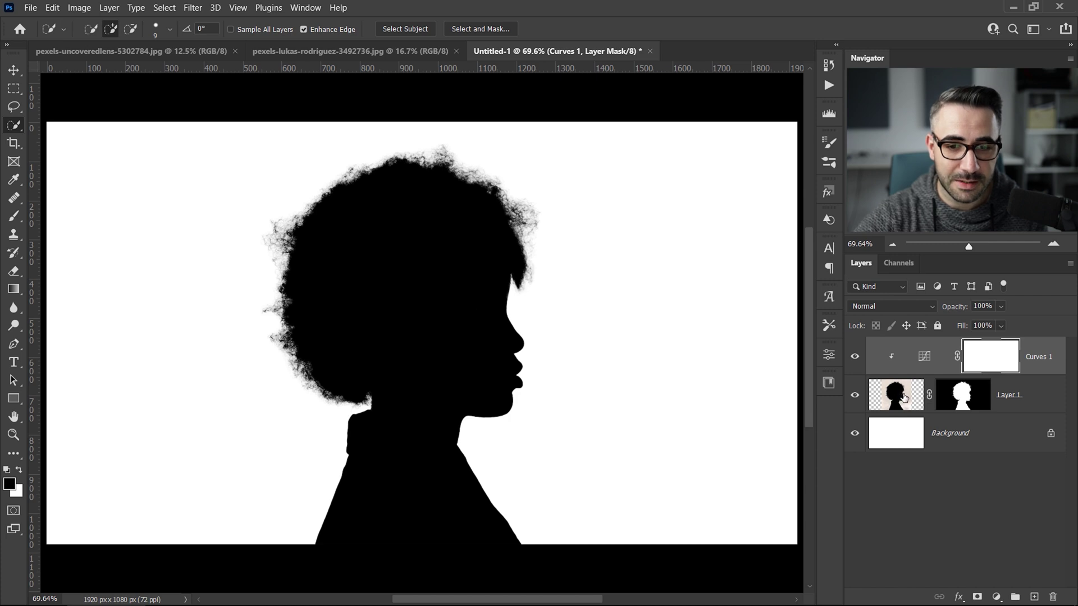
# Drag the sunset beach photo into Untitled-1 as Layer 2, scaled to canvas height.
pyautogui.click(335, 51)
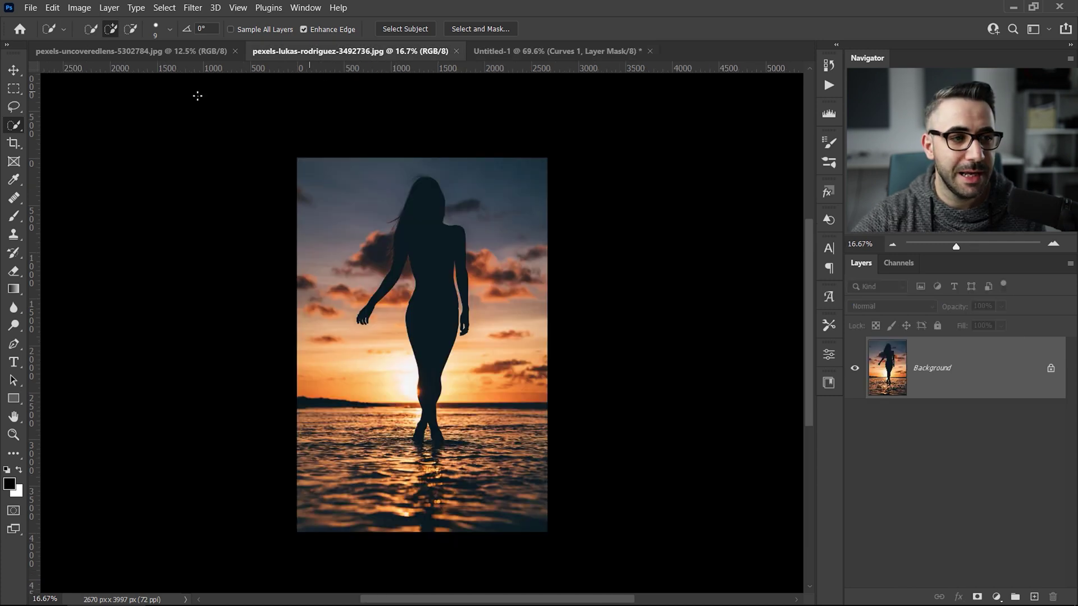
pyautogui.press('v')
pyautogui.moveTo(406, 275); pyautogui.dragTo(426, 318)
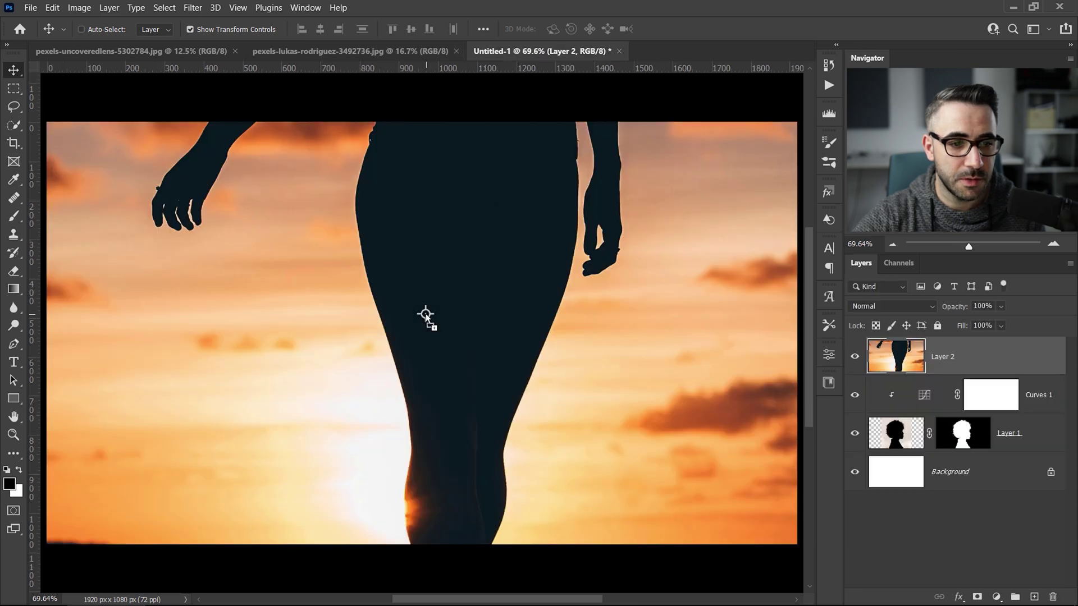
pyautogui.scroll(-8, 463, 288)
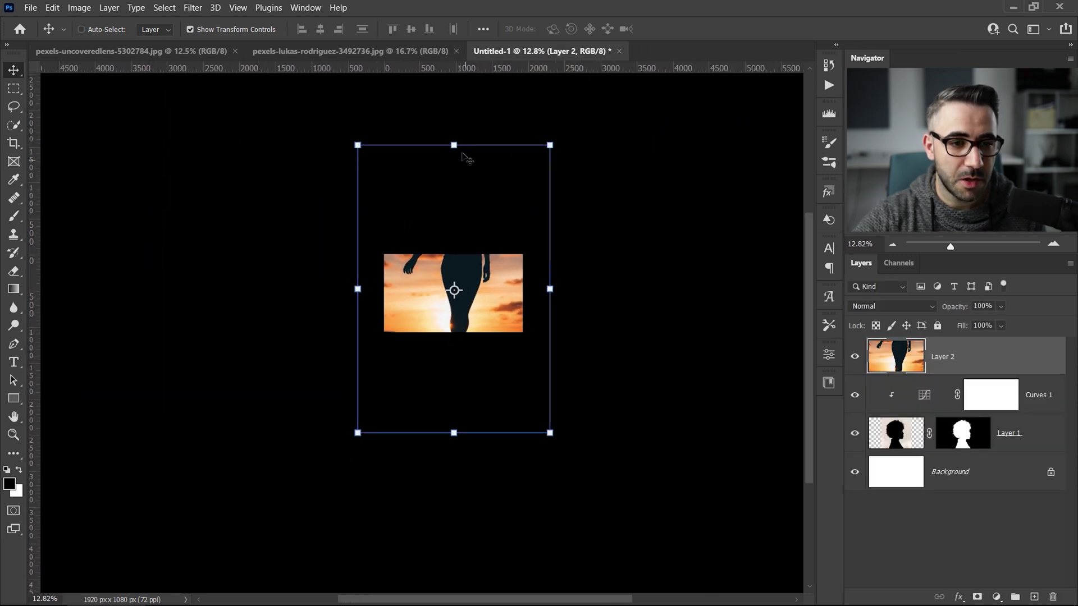
pyautogui.moveTo(456, 151); pyautogui.dragTo(525, 298)
pyautogui.press('Return')
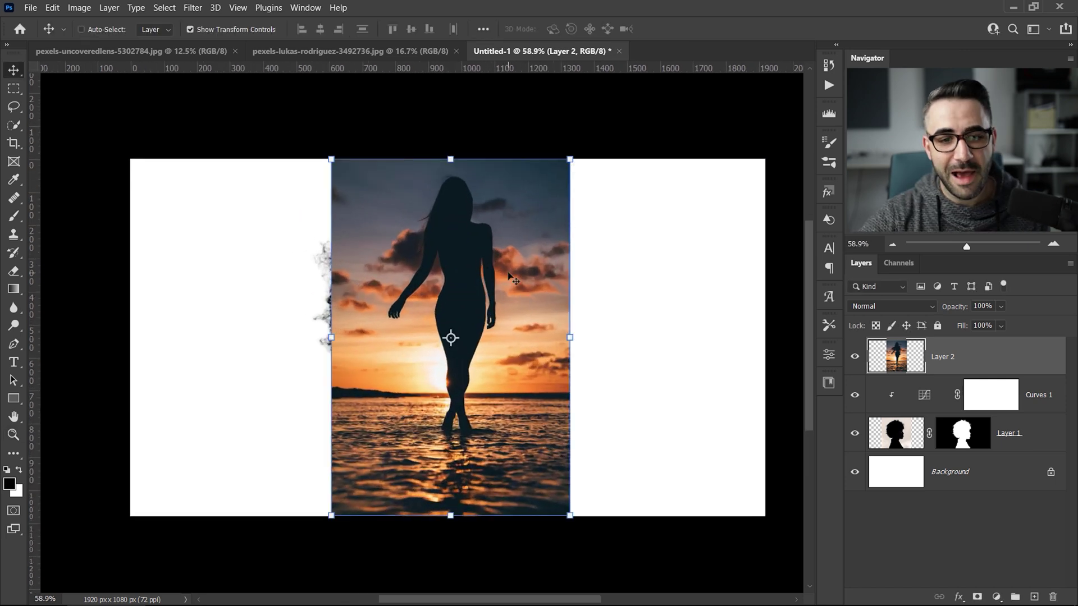
pyautogui.moveTo(478, 274); pyautogui.dragTo(467, 262)
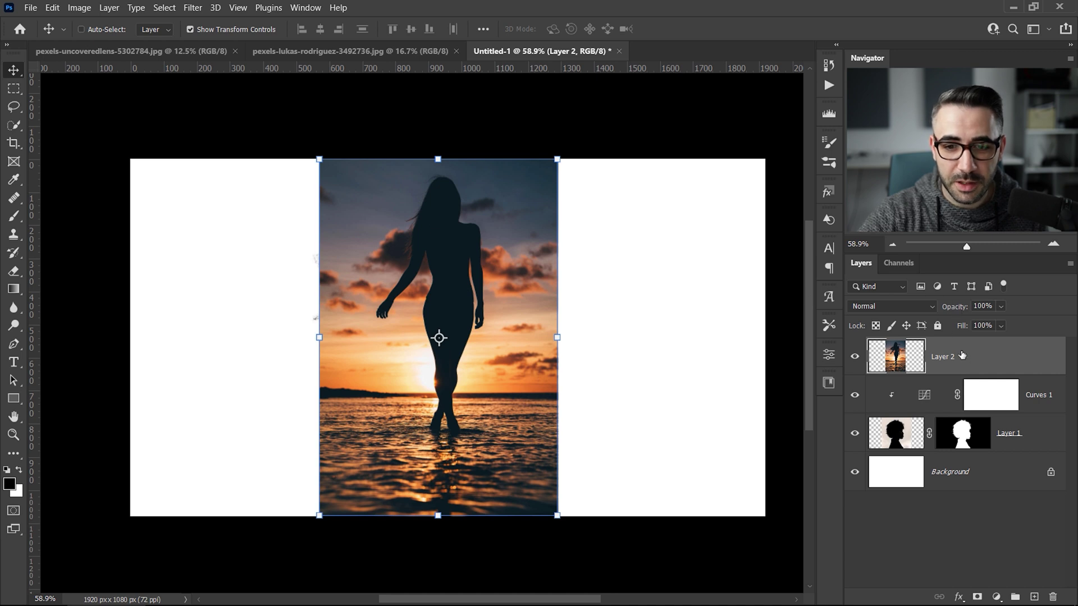
# Lower Layer 2's opacity to check the face beneath, then set it back to 100%.
pyautogui.moveTo(958, 310); pyautogui.dragTo(930, 312)
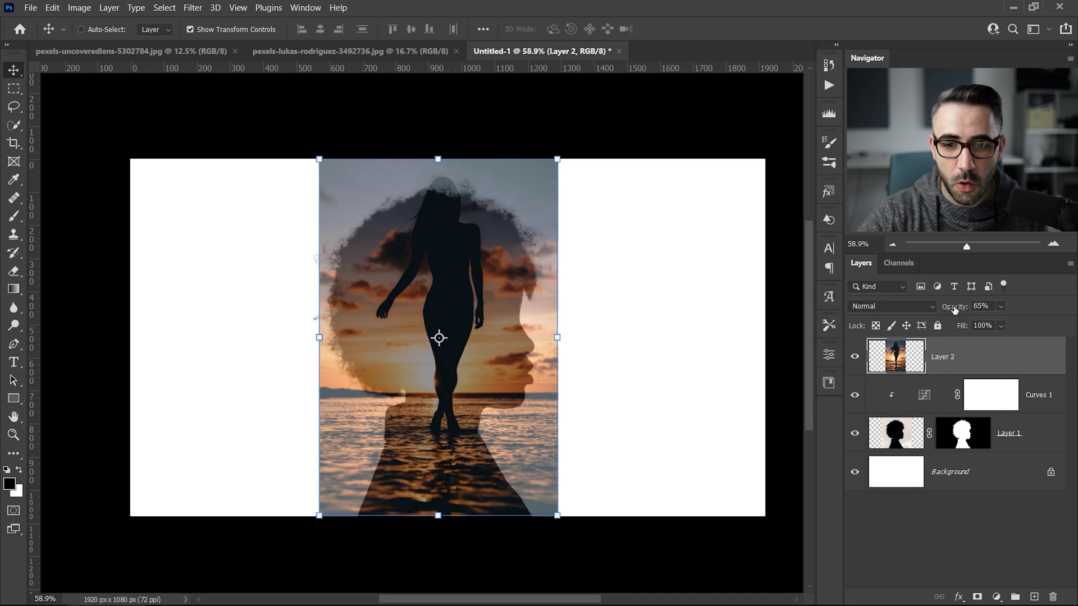
pyautogui.click(981, 307)
pyautogui.write('100')
pyautogui.press('Return')
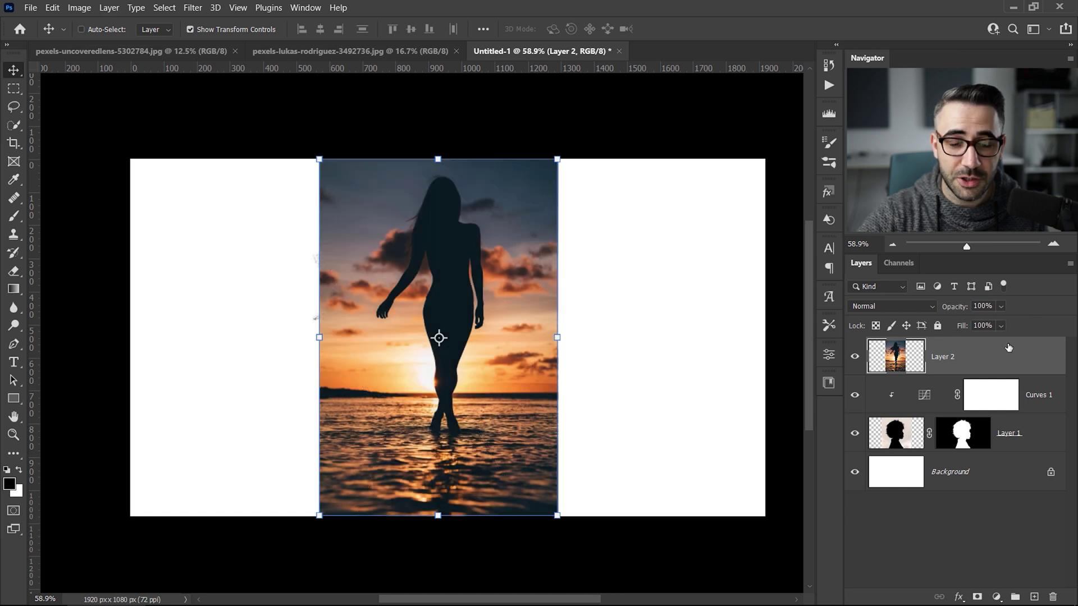
pyautogui.click(965, 436)
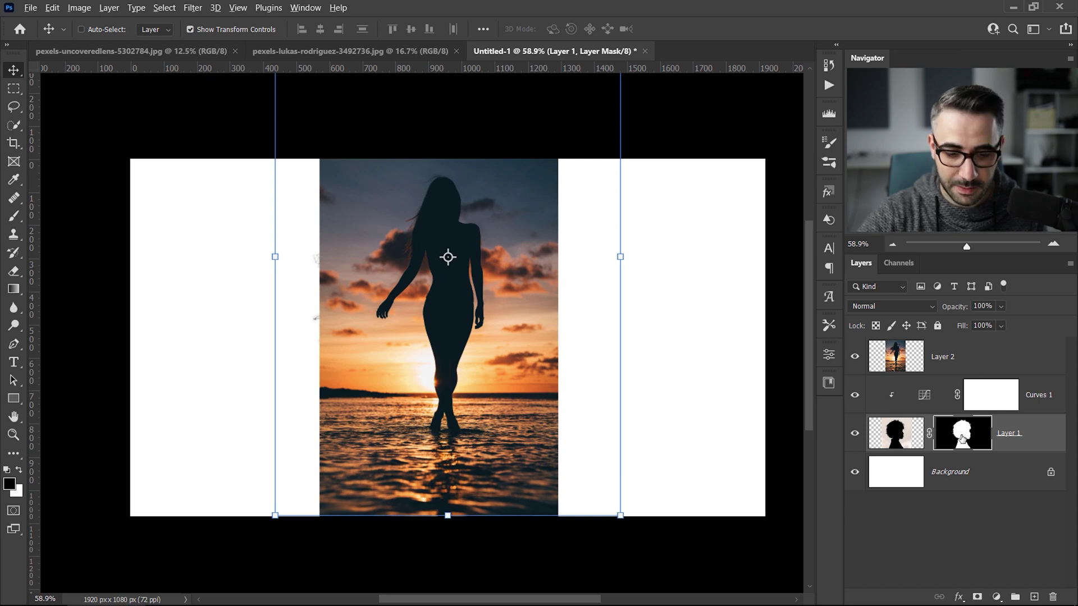
# Copy Layer 1's head mask onto Layer 2, then reposition the sunset photo inside the head.
pyautogui.moveTo(963, 439); pyautogui.dragTo(978, 362)
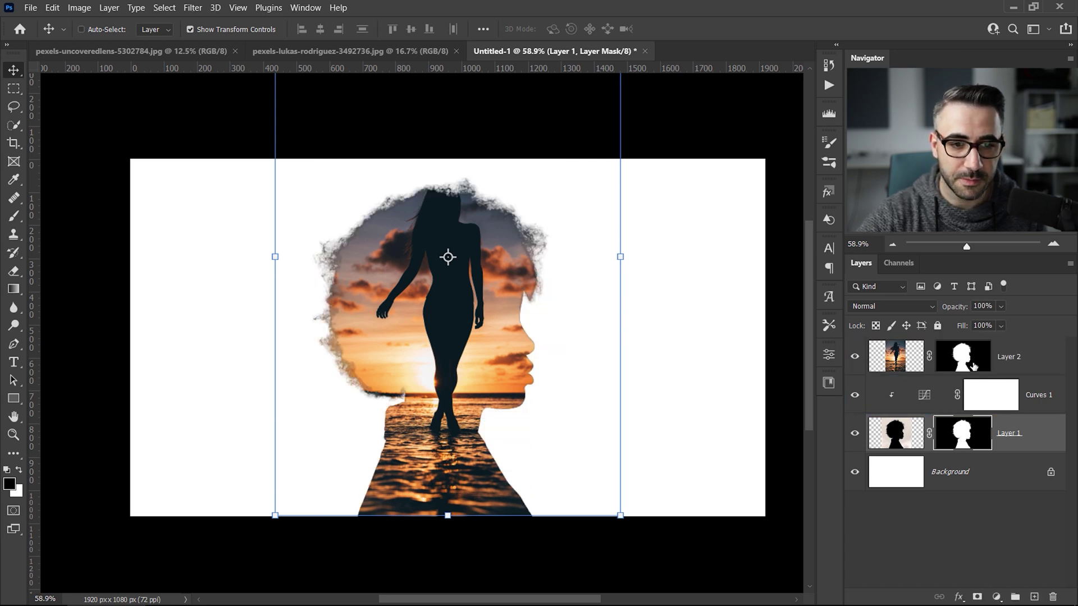
pyautogui.click(964, 358)
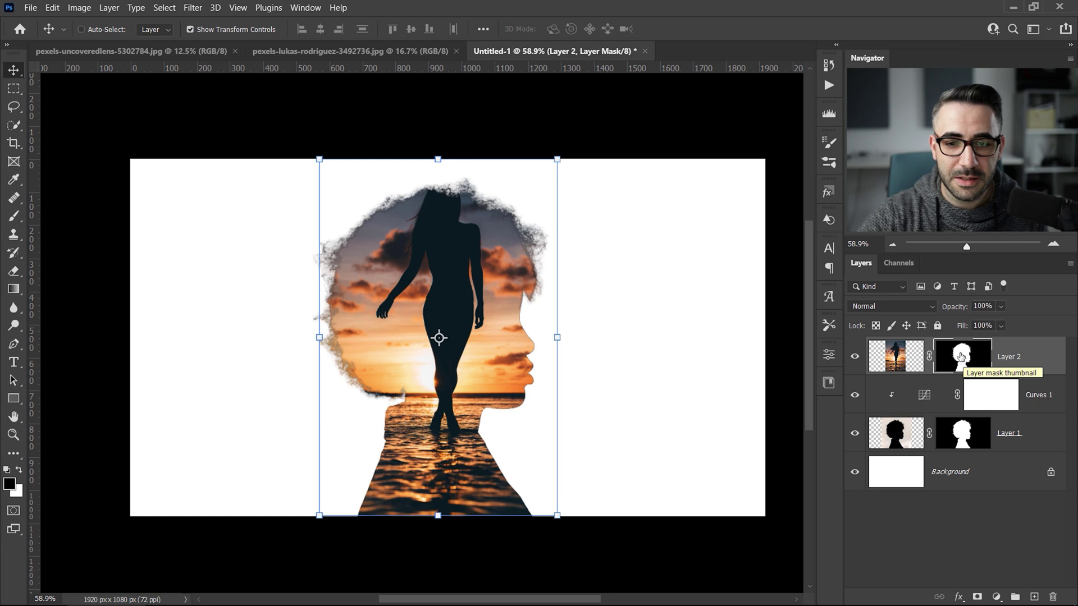
pyautogui.click(899, 362)
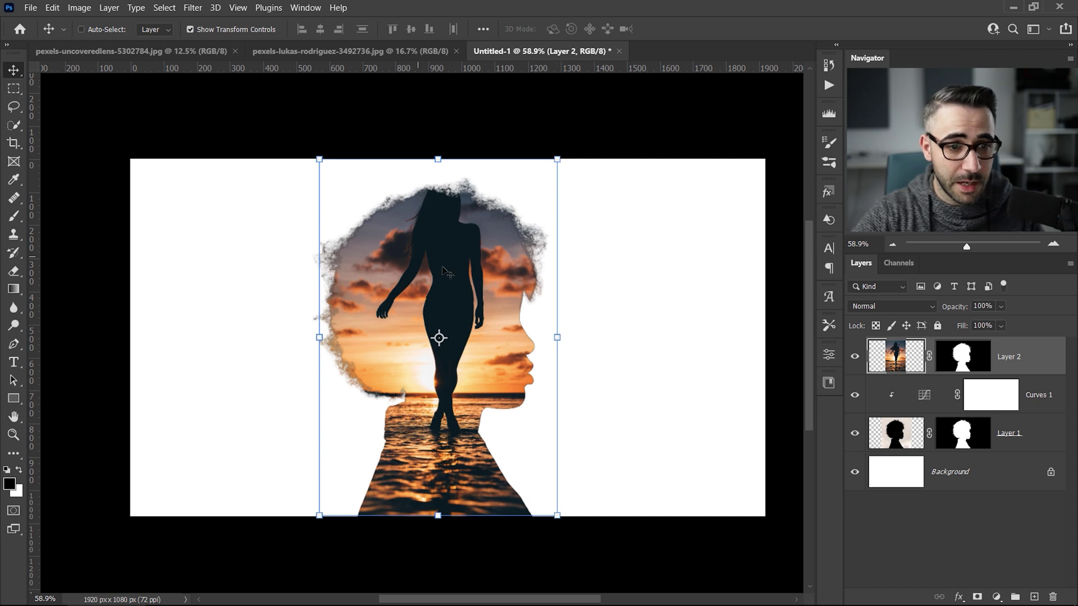
pyautogui.moveTo(480, 282); pyautogui.dragTo(504, 267)
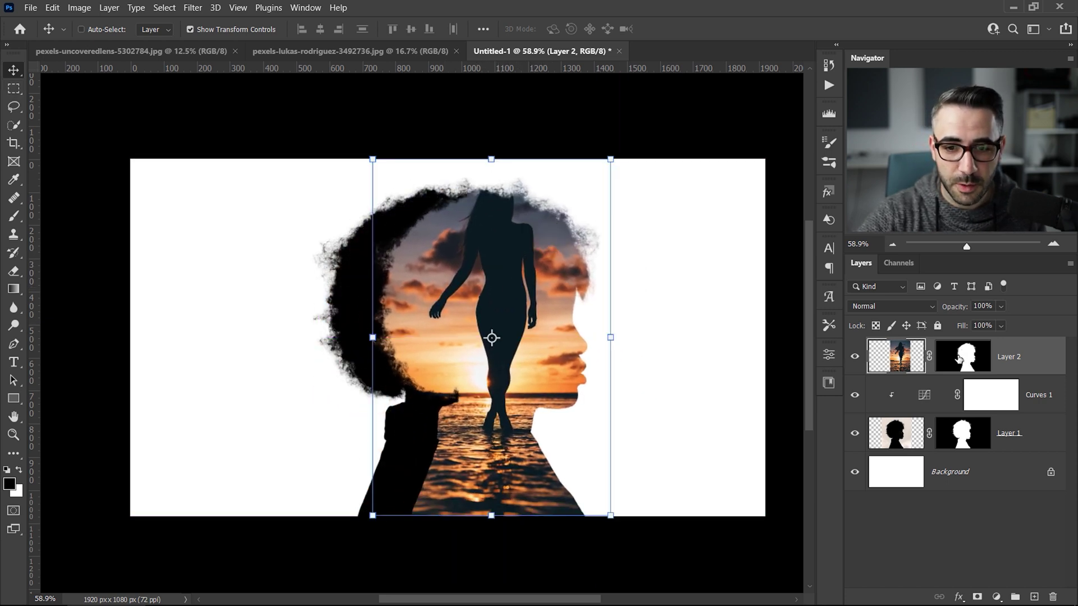
pyautogui.press('ctrl')
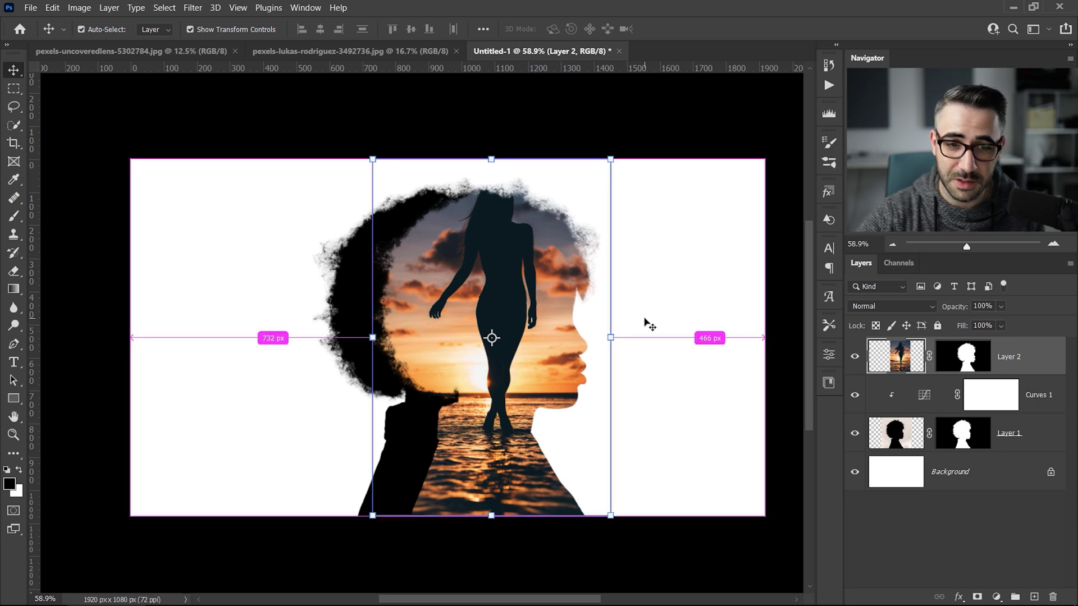
pyautogui.hotkey('ctrl', 'z')
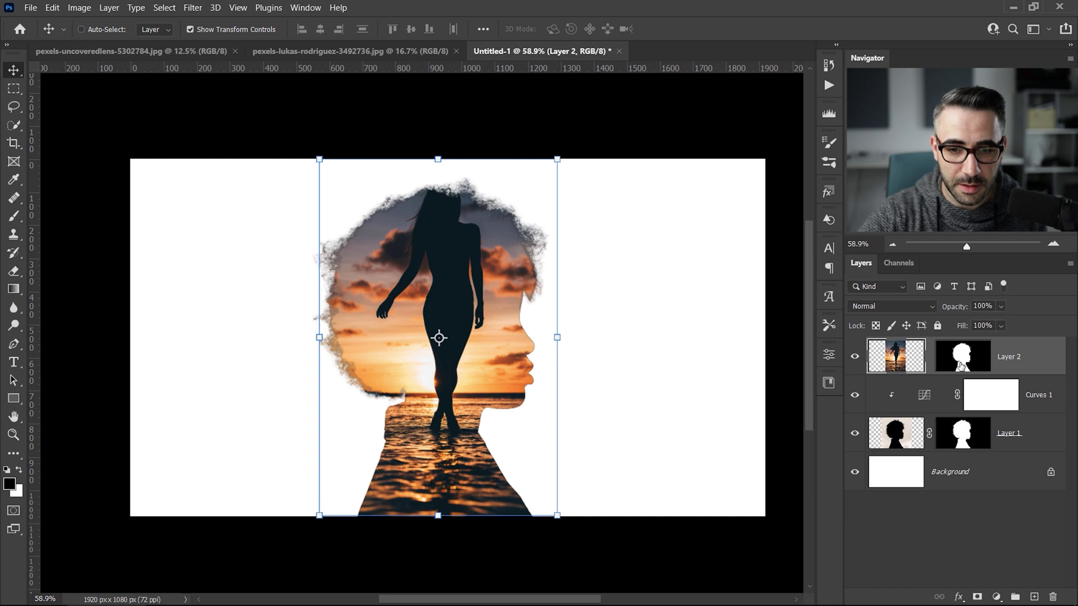
pyautogui.moveTo(458, 285)
pyautogui.mouseDown()
pyautogui.moveTo(458, 327)
pyautogui.moveTo(418, 381)
pyautogui.moveTo(441, 266)
pyautogui.moveTo(534, 314)
pyautogui.moveTo(448, 304)
pyautogui.moveTo(502, 287)
pyautogui.moveTo(456, 306)
pyautogui.mouseUp()
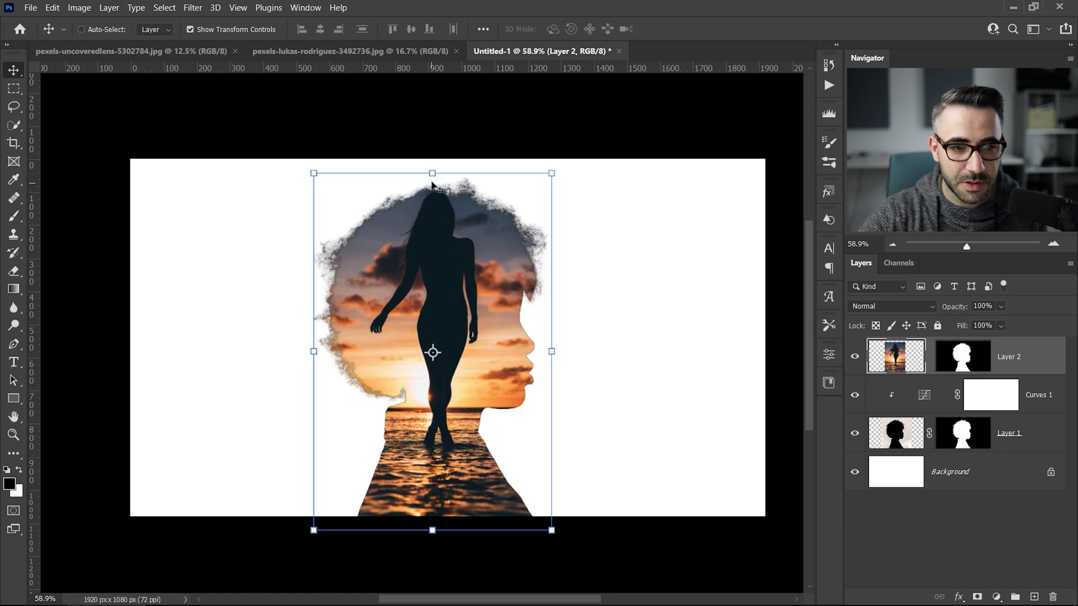
# Scale the Layer 2 sunset photo to about 72.65% and raise it so the walking figure sits inside the head.
pyautogui.moveTo(432, 185); pyautogui.dragTo(433, 257)
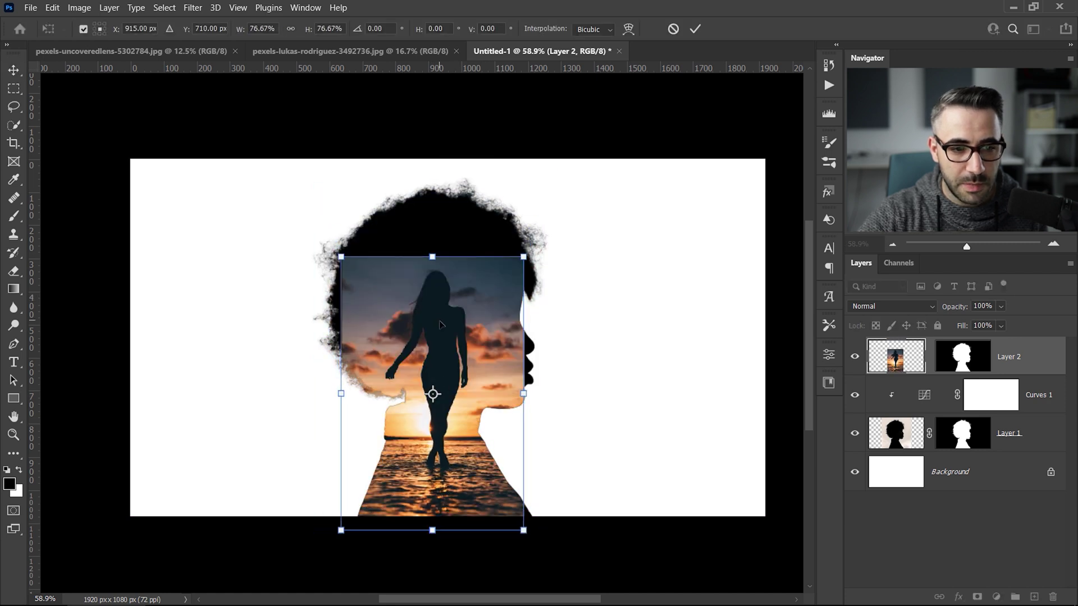
pyautogui.moveTo(441, 324); pyautogui.dragTo(440, 303)
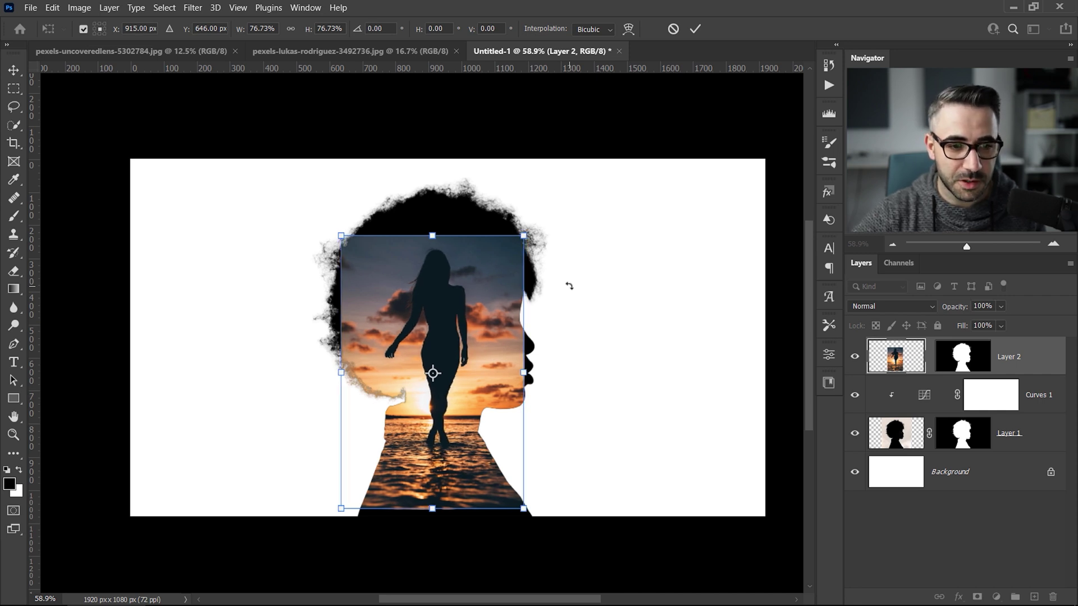
pyautogui.hotkey('shift', 'Up')
pyautogui.hotkey('shift', 'Up')
pyautogui.hotkey('shift', 'Up')
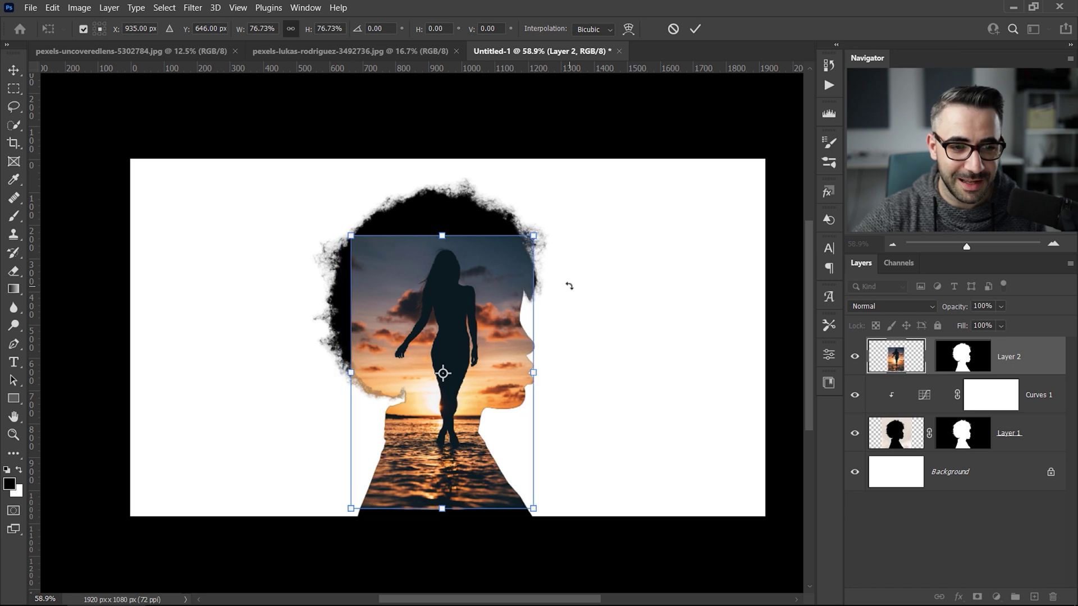
pyautogui.moveTo(432, 225)
pyautogui.mouseDown()
pyautogui.moveTo(433, 213)
pyautogui.moveTo(433, 240)
pyautogui.mouseUp()
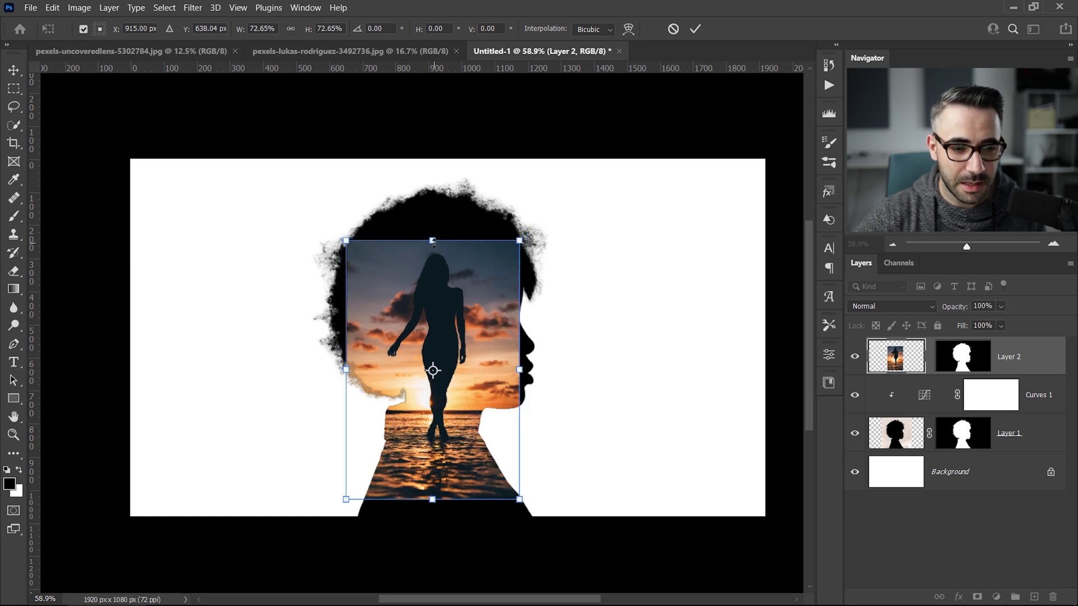
pyautogui.press('Return')
pyautogui.press('m')
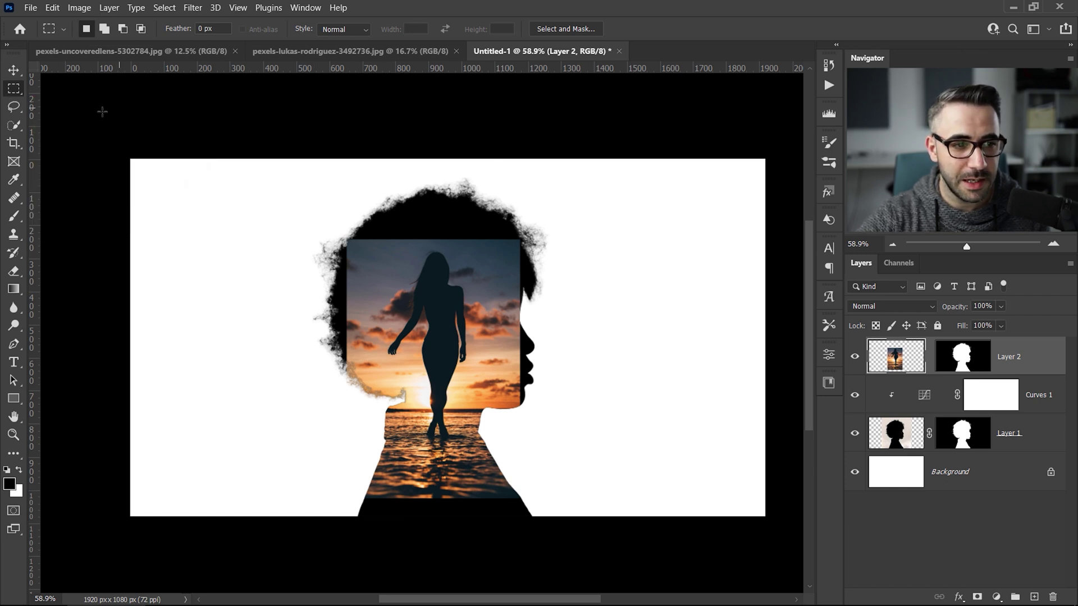
# Content-aware stretch the photo's top strip upward over the hair.
pyautogui.moveTo(103, 111); pyautogui.dragTo(797, 251)
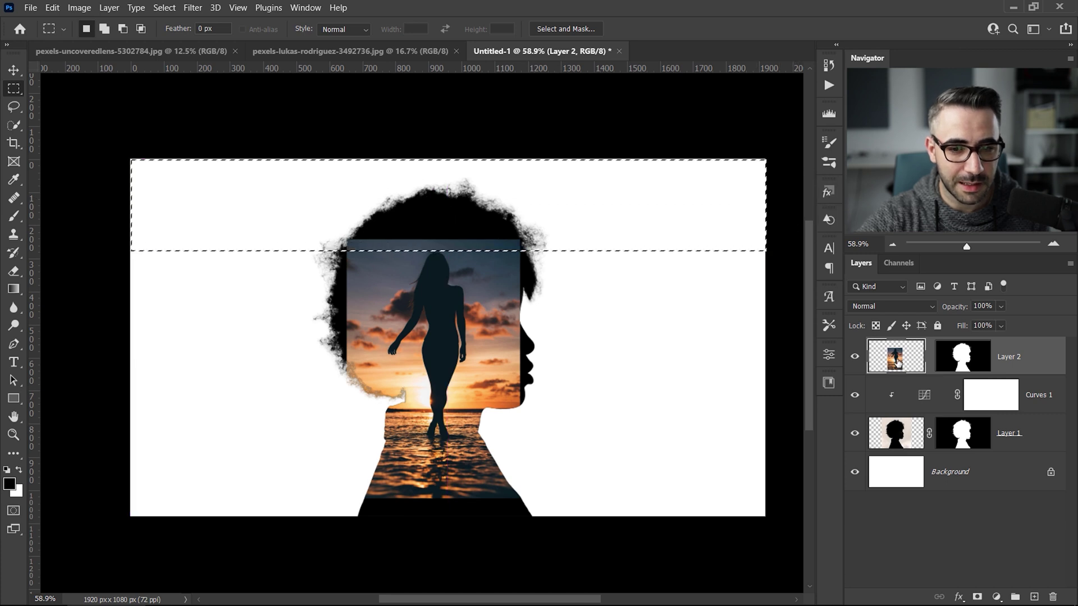
pyautogui.click(58, 9)
pyautogui.click(83, 258)
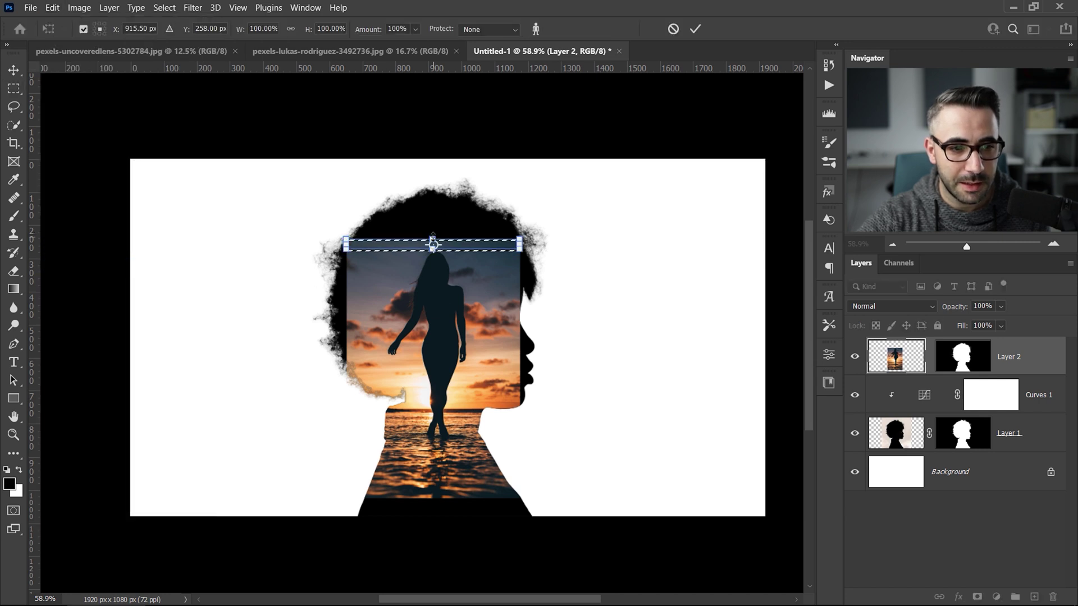
pyautogui.moveTo(433, 243); pyautogui.dragTo(442, 184)
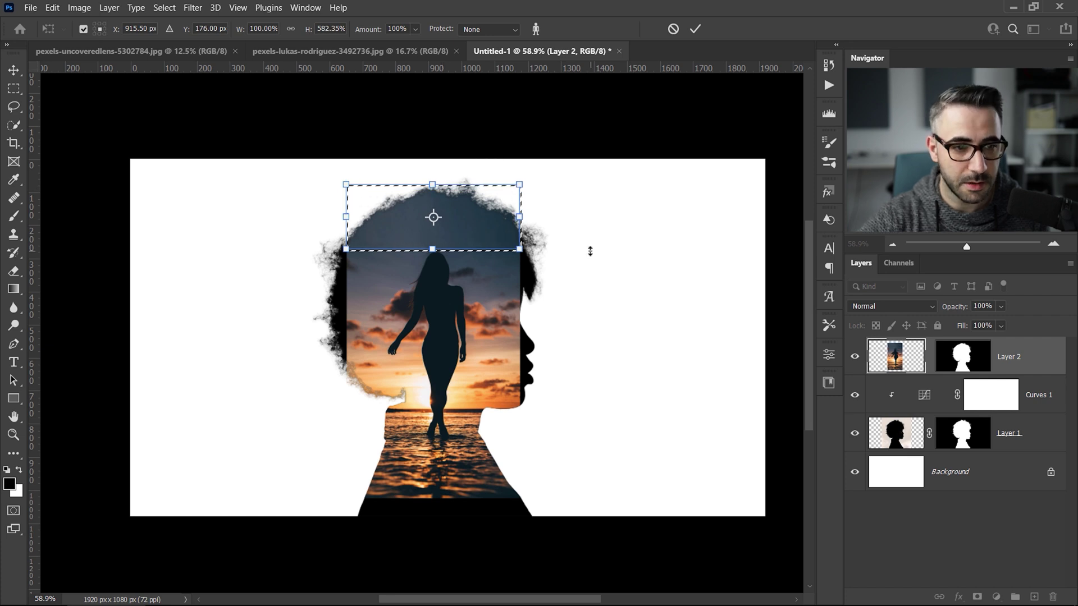
pyautogui.press('Return')
# Content-aware stretch the photo's left strip outward over the hair.
pyautogui.moveTo(131, 159); pyautogui.dragTo(385, 534)
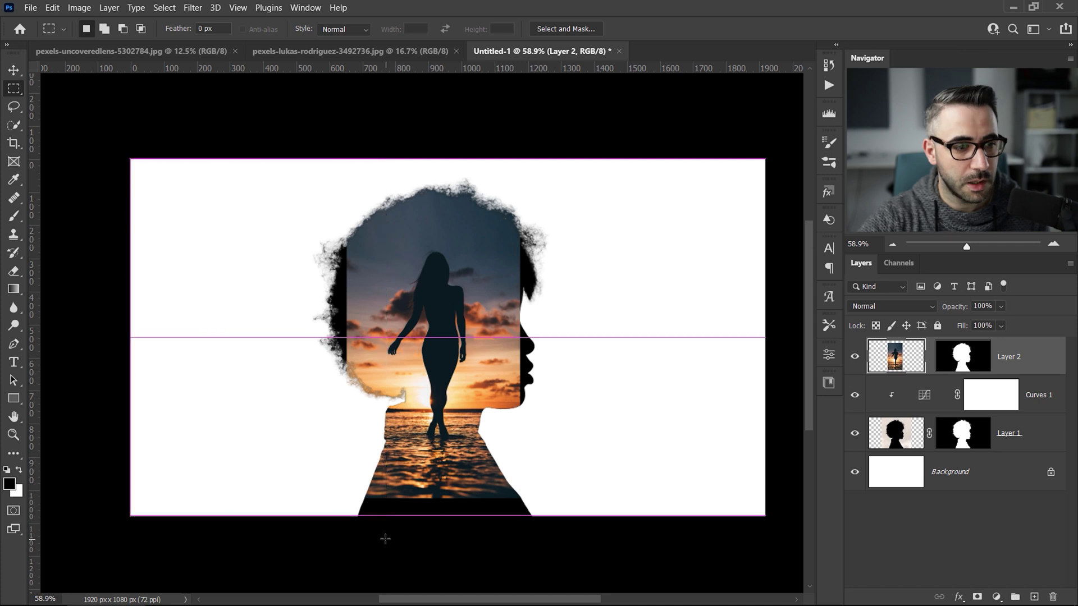
pyautogui.click(53, 7)
pyautogui.click(265, 258)
pyautogui.moveTo(348, 340); pyautogui.dragTo(312, 340)
pyautogui.press('Return')
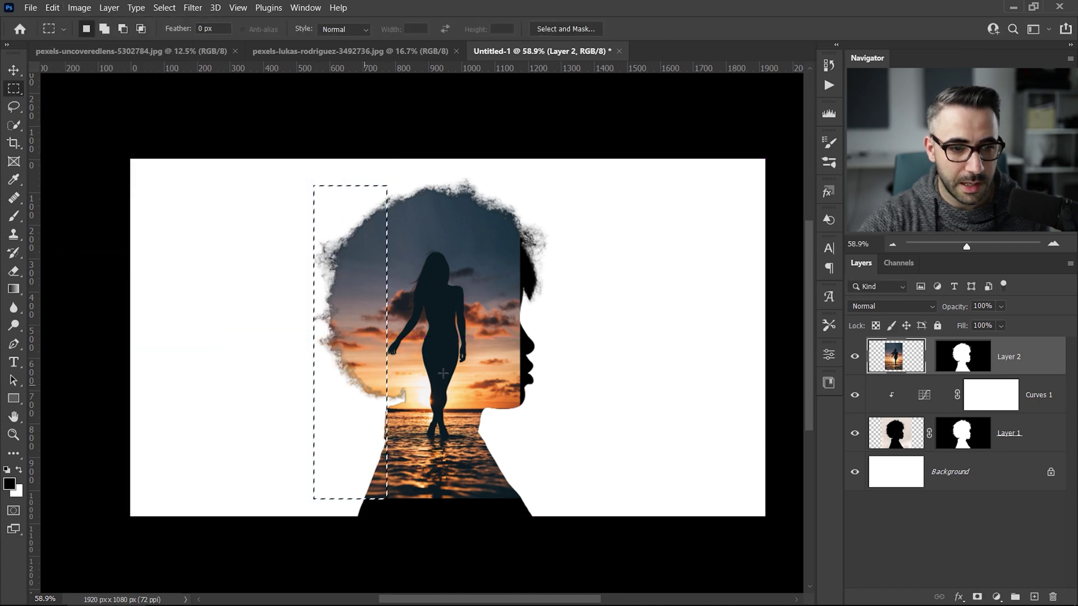
pyautogui.hotkey('ctrl', 'd')
# Content-aware stretch the photo's right strip wider toward the face.
pyautogui.moveTo(773, 130); pyautogui.dragTo(471, 579)
pyautogui.click(53, 7)
pyautogui.click(90, 236)
pyautogui.moveTo(520, 340); pyautogui.dragTo(668, 371)
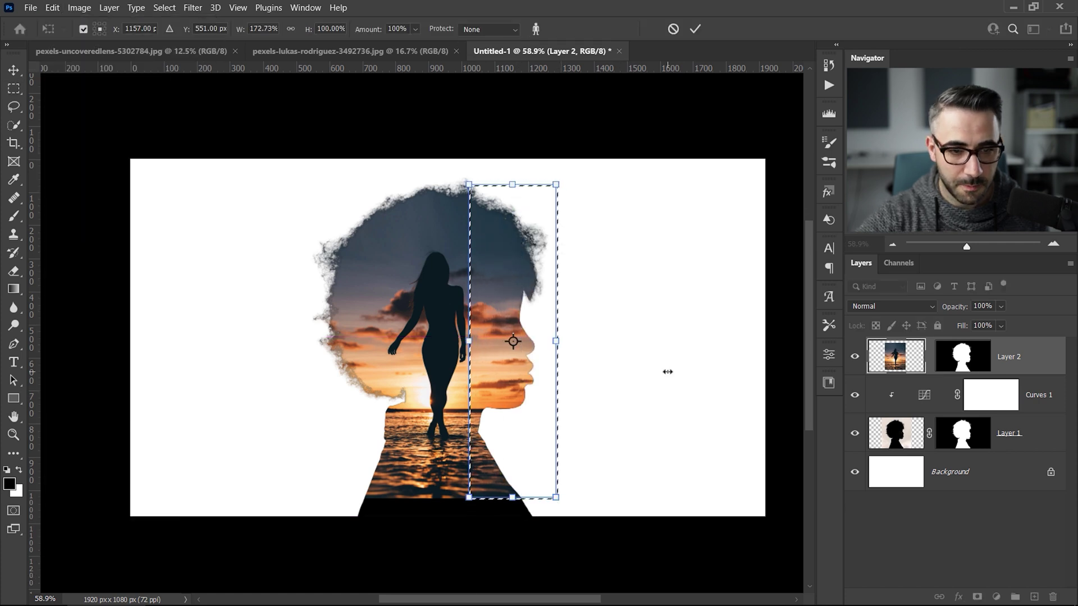
pyautogui.press('Return')
# Content-aware stretch the bottom water strip down to the canvas bottom.
pyautogui.moveTo(114, 539); pyautogui.dragTo(791, 443)
pyautogui.click(52, 7)
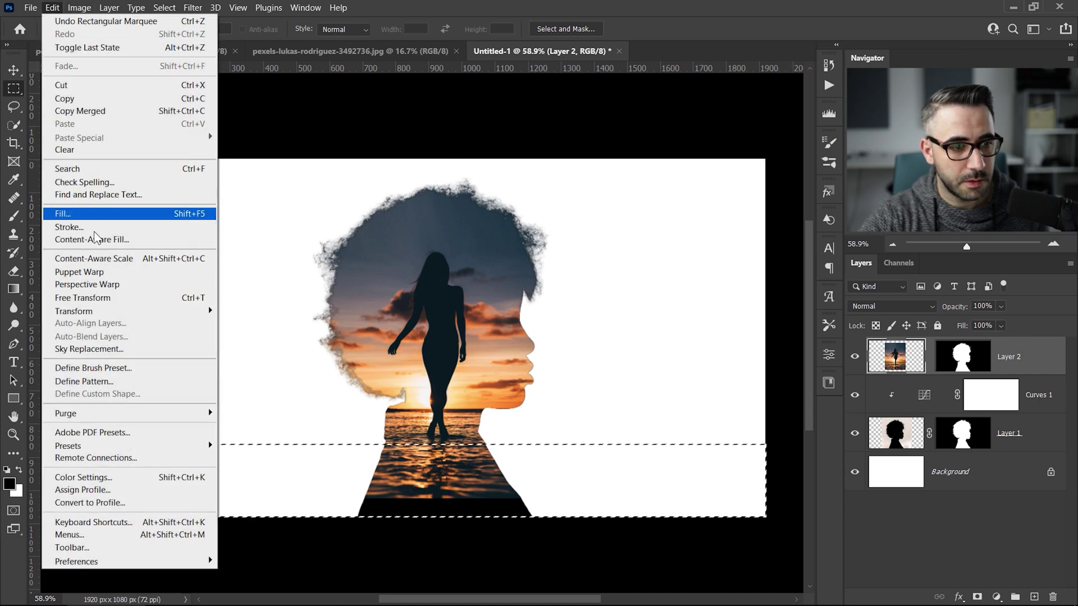
pyautogui.click(96, 262)
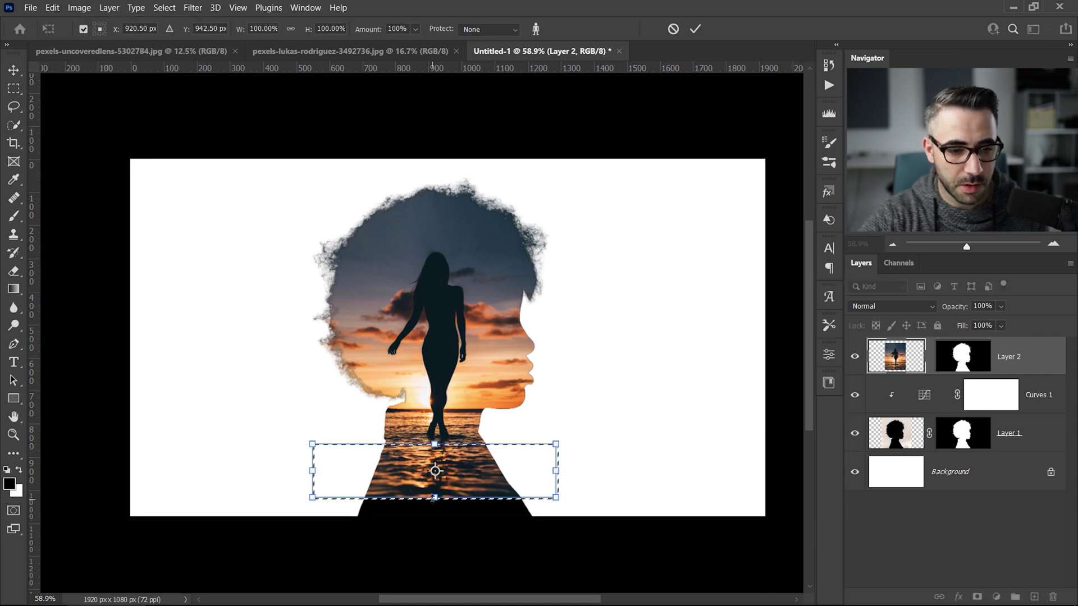
pyautogui.moveTo(434, 498); pyautogui.dragTo(433, 517)
pyautogui.press('Return')
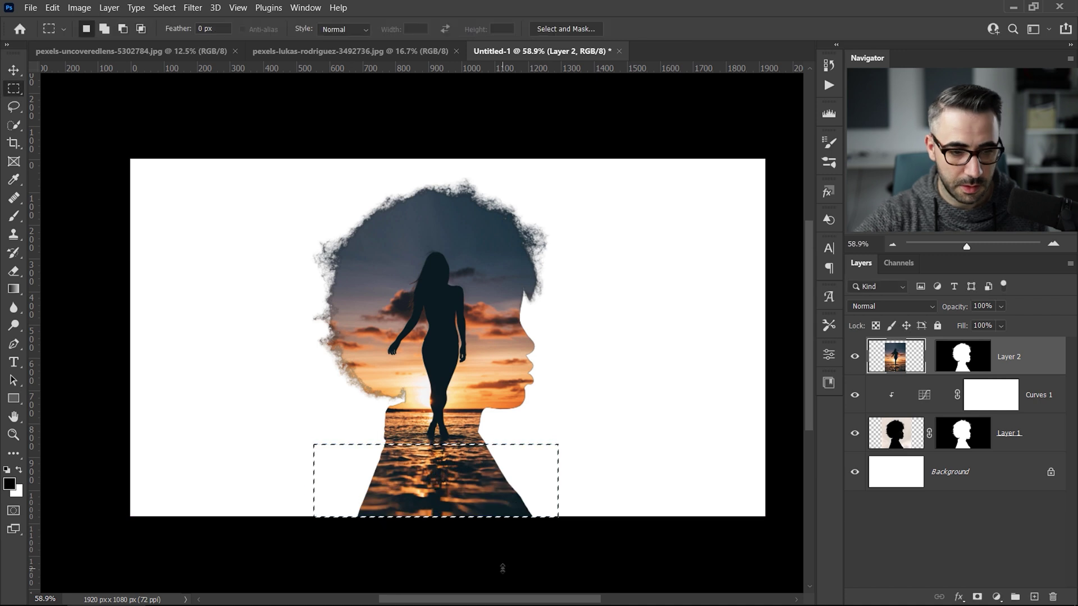
pyautogui.hotkey('ctrl', 'd')
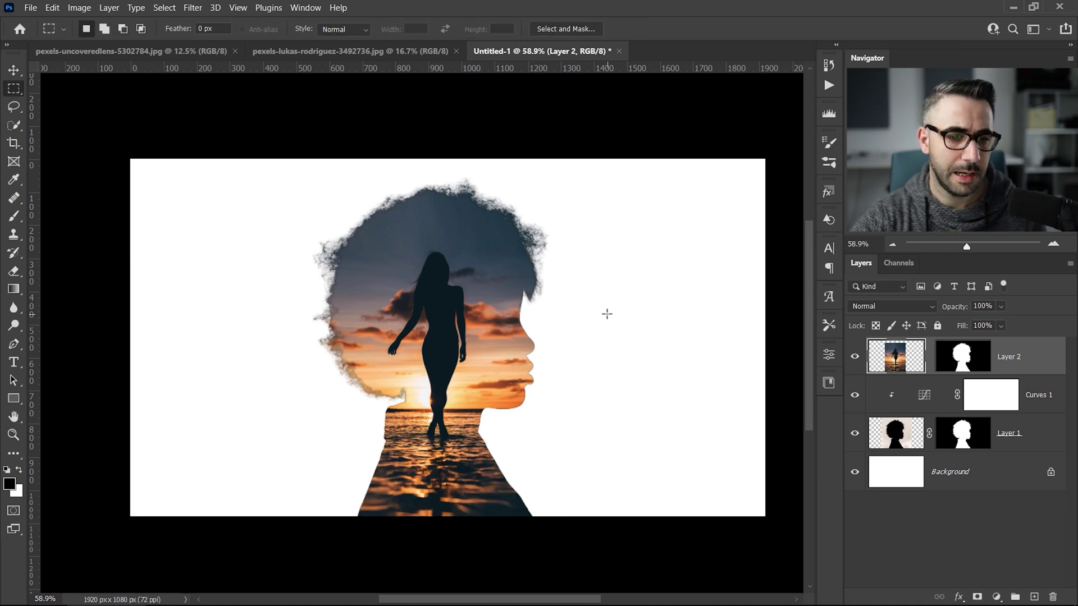
pyautogui.press('z')
pyautogui.moveTo(432, 304); pyautogui.dragTo(465, 308)
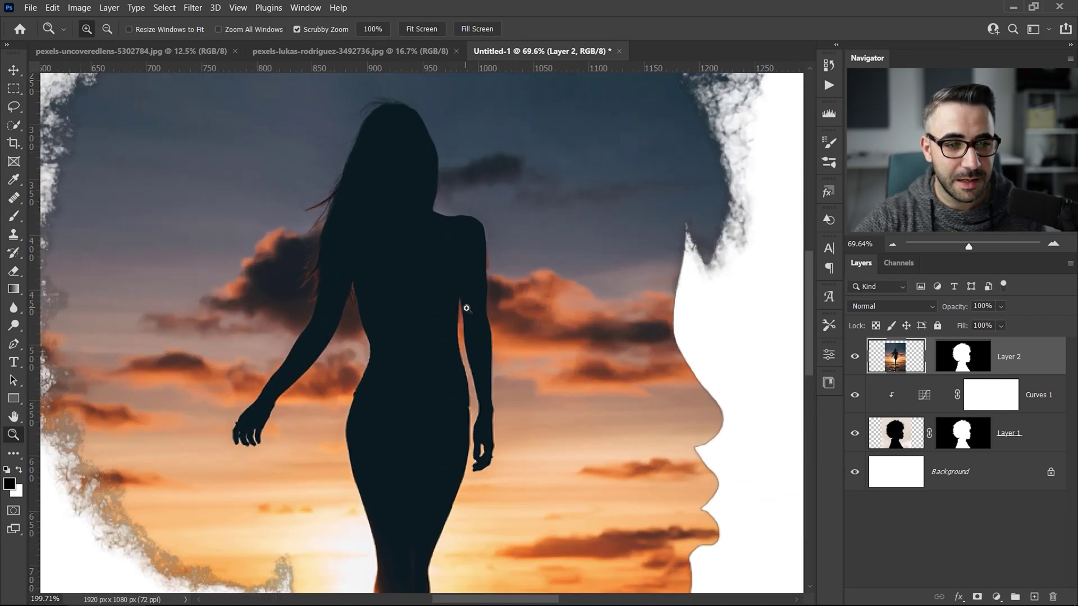
# Add a Curves adjustment layer with the black point raised to input 17.
pyautogui.press('m')
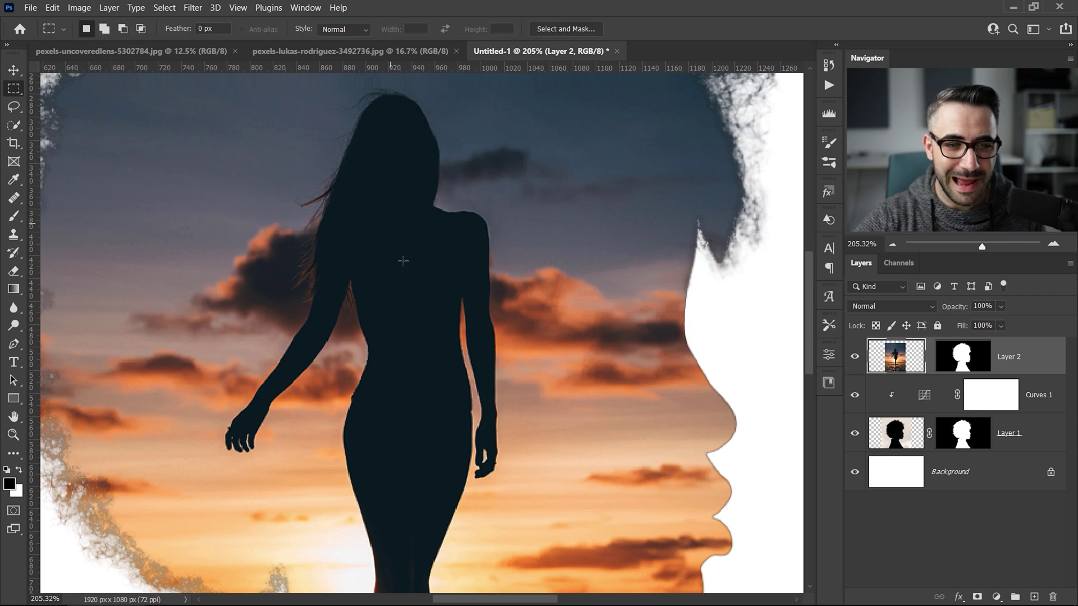
pyautogui.click(997, 597)
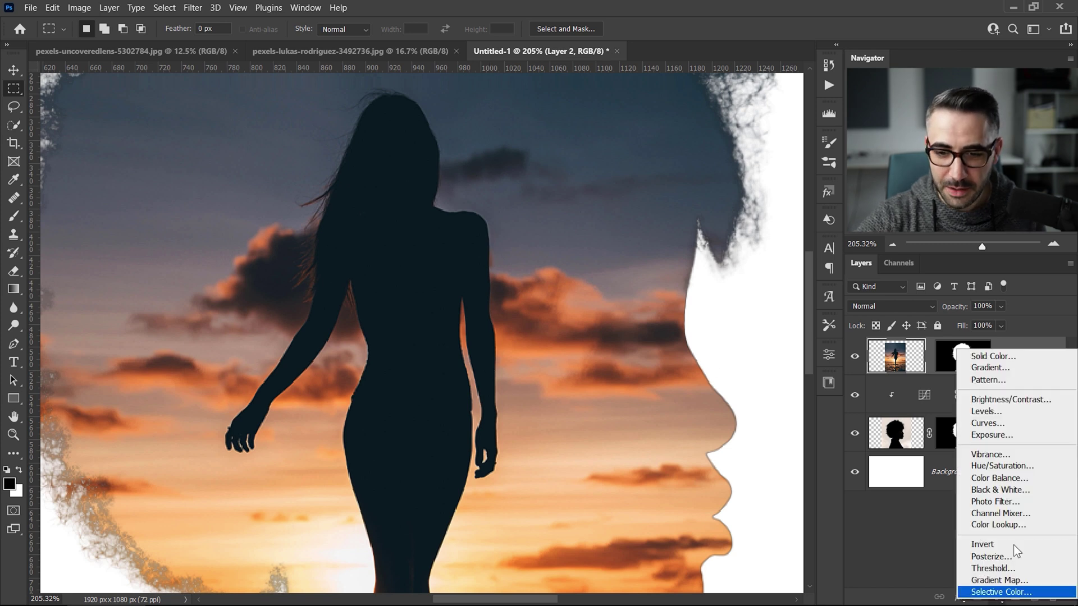
pyautogui.click(1021, 425)
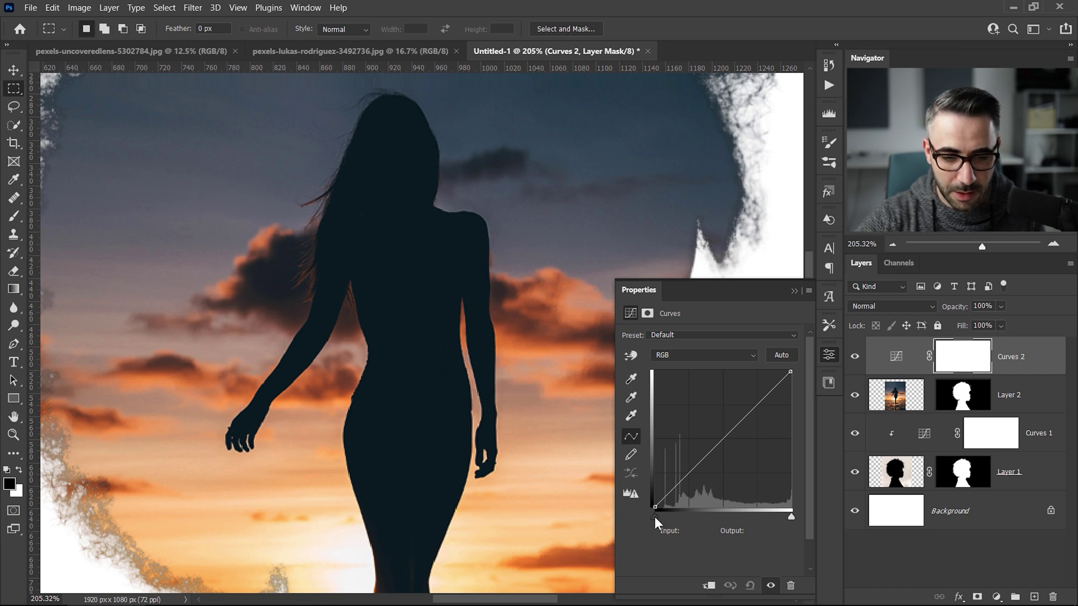
pyautogui.moveTo(655, 517); pyautogui.dragTo(665, 521)
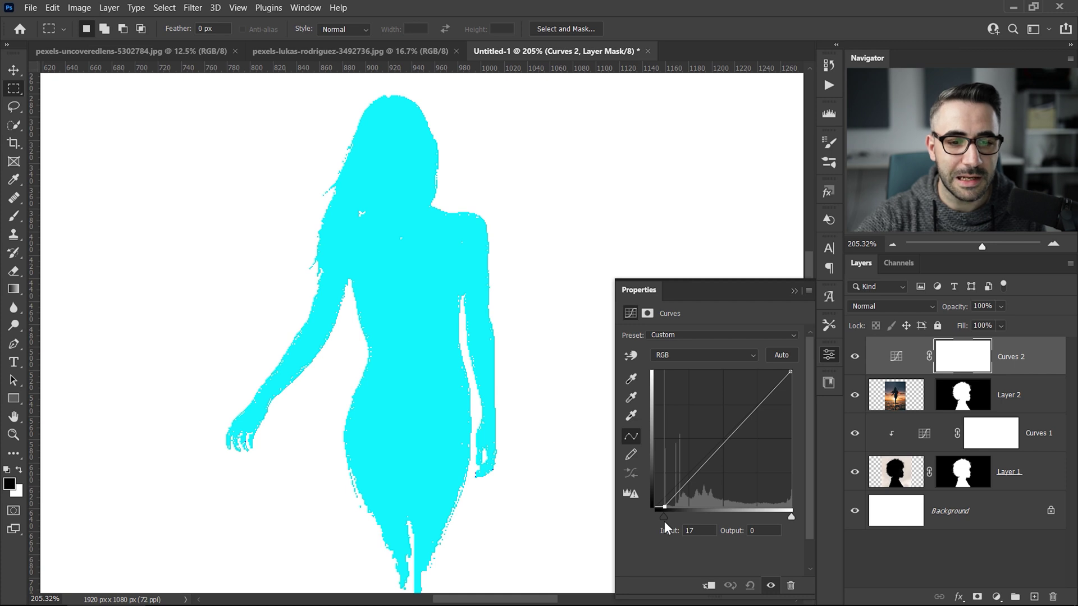
pyautogui.moveTo(665, 521); pyautogui.dragTo(665, 524)
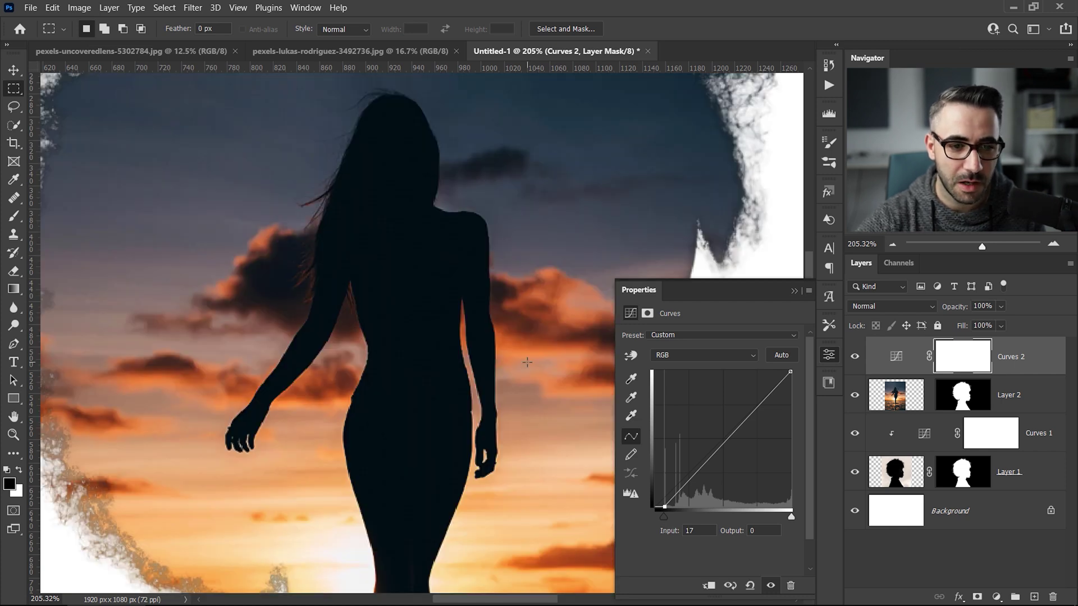
# Compare the composite with and without Curves 2, then clip it to Layer 2.
pyautogui.hotkey('ctrl', '0')
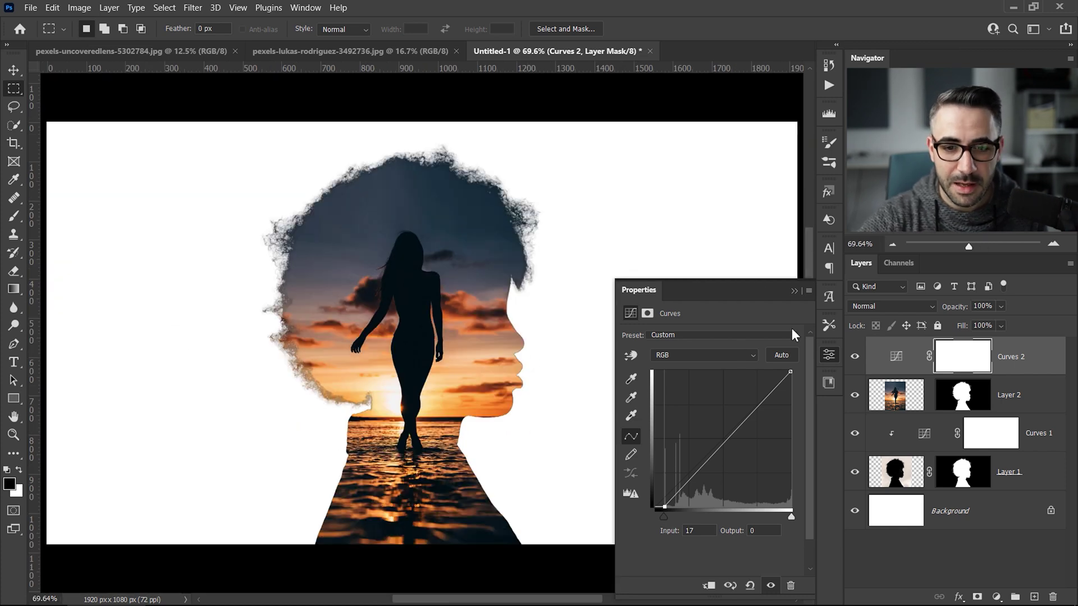
pyautogui.click(829, 356)
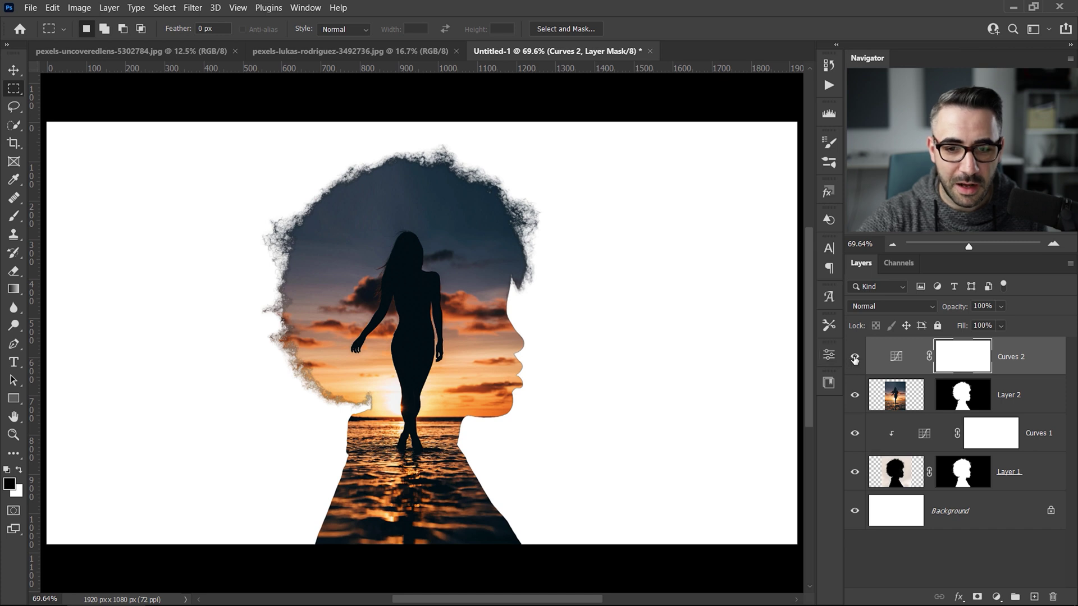
pyautogui.click(855, 358)
pyautogui.click(855, 358)
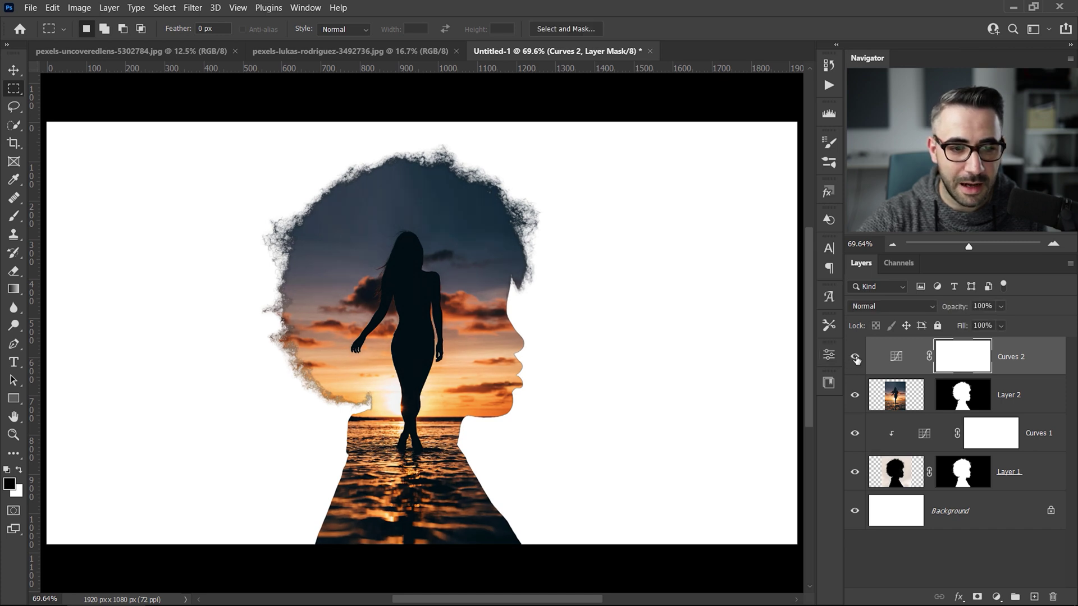
pyautogui.click(856, 358)
pyautogui.click(855, 358)
pyautogui.press('z')
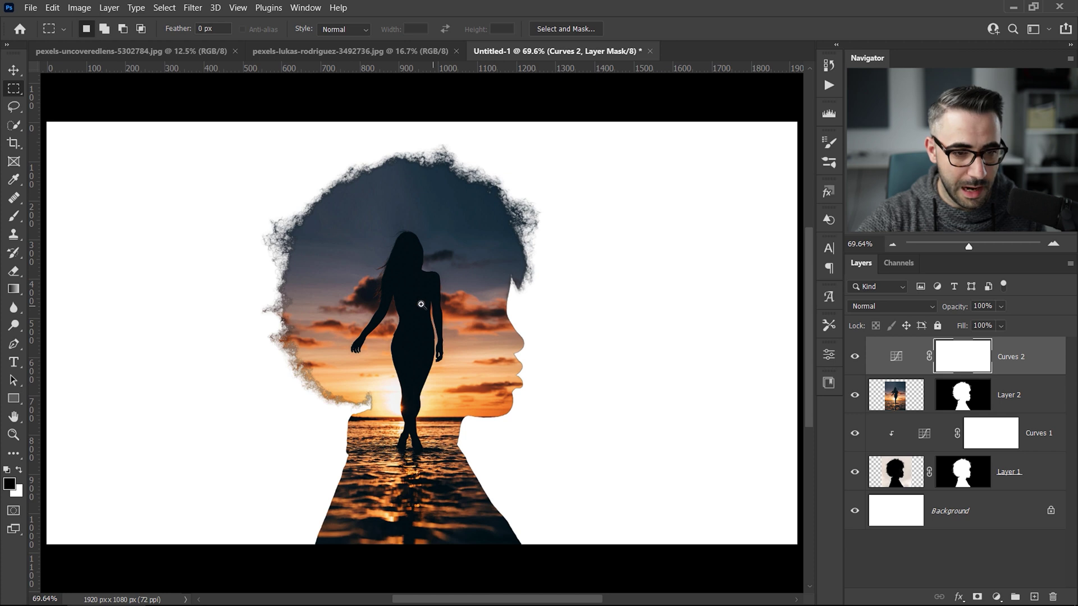
pyautogui.moveTo(426, 292); pyautogui.dragTo(423, 241)
pyautogui.press('m')
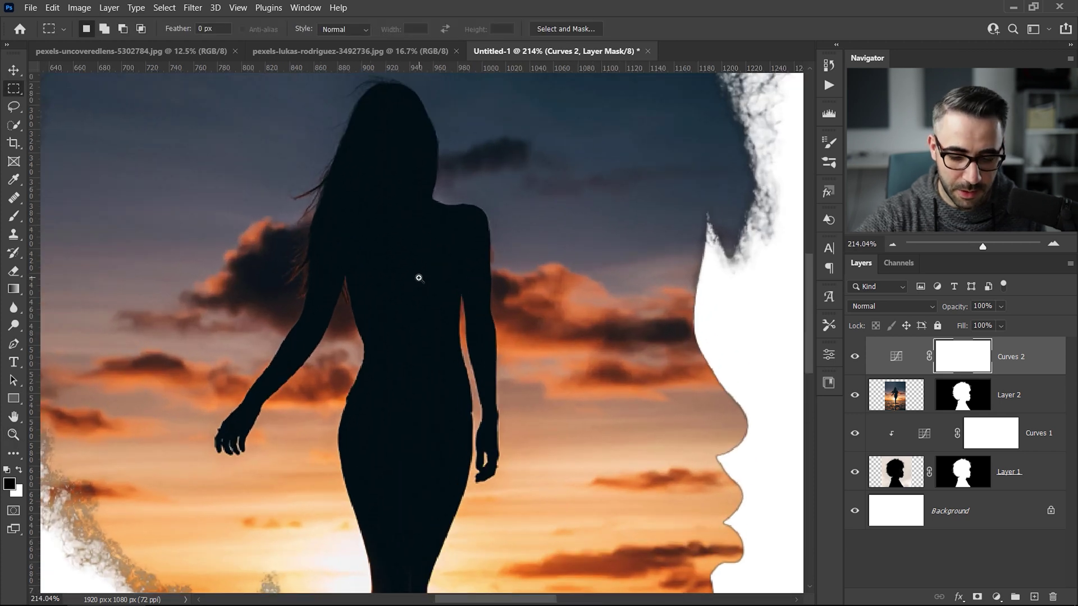
pyautogui.hotkey('ctrl', '0')
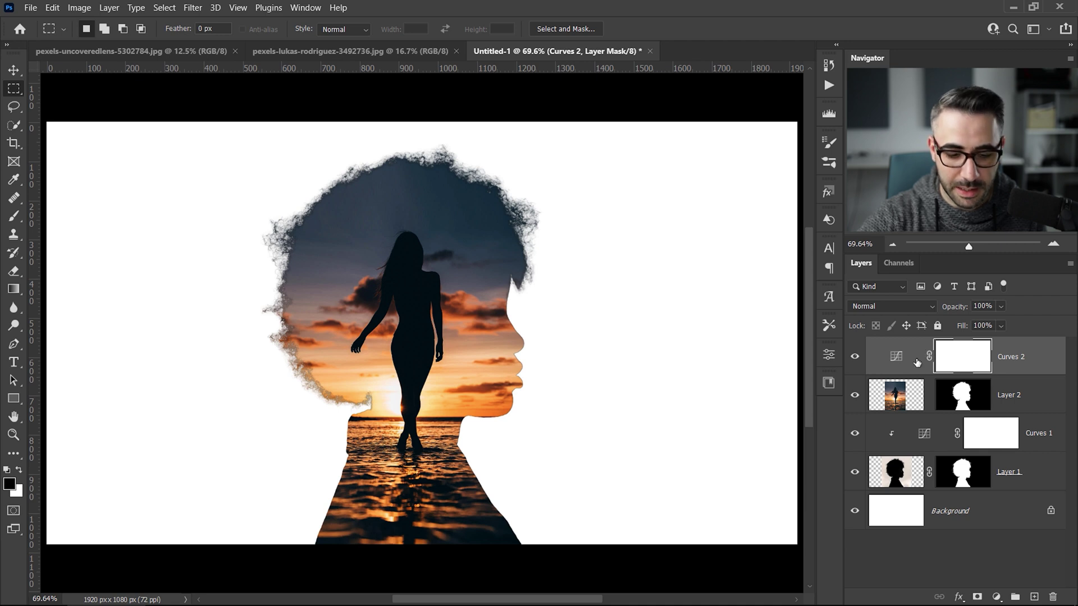
pyautogui.hotkey('ctrl', 'alt', 'g')
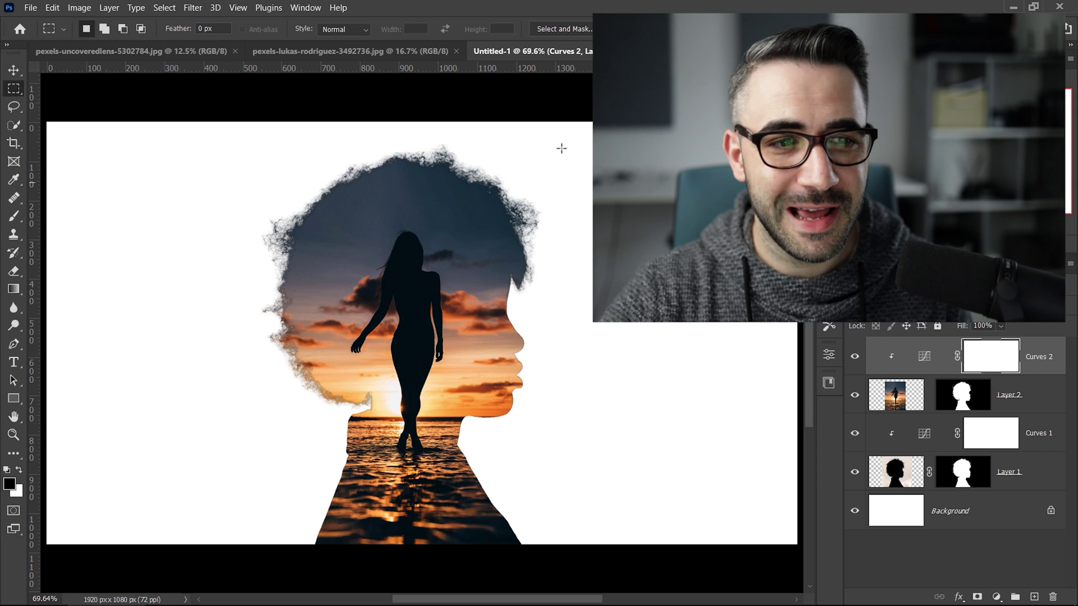
# Switch between the afro silhouette and sunset source photos, ending on pexels-lukas-rodriguez-3492736.jpg.
pyautogui.click(335, 52)
pyautogui.click(150, 51)
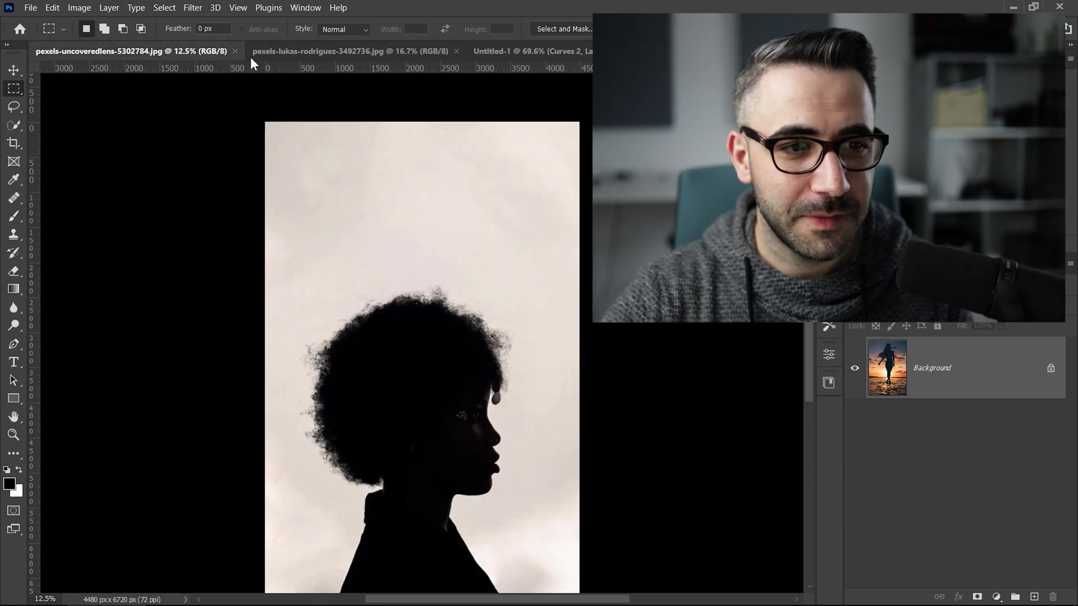
pyautogui.click(288, 49)
pyautogui.click(156, 51)
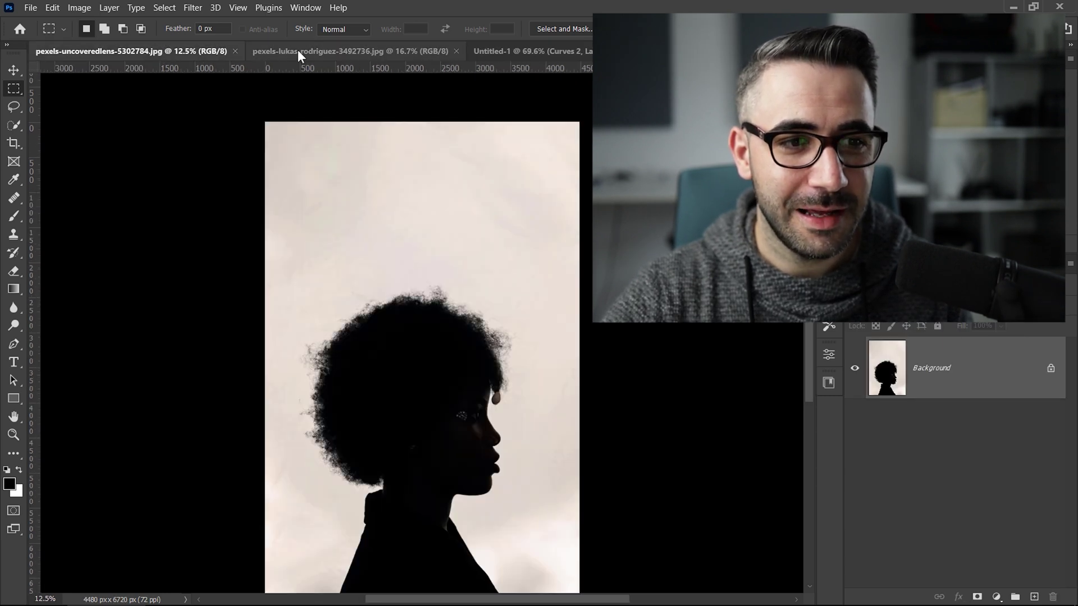
pyautogui.click(297, 50)
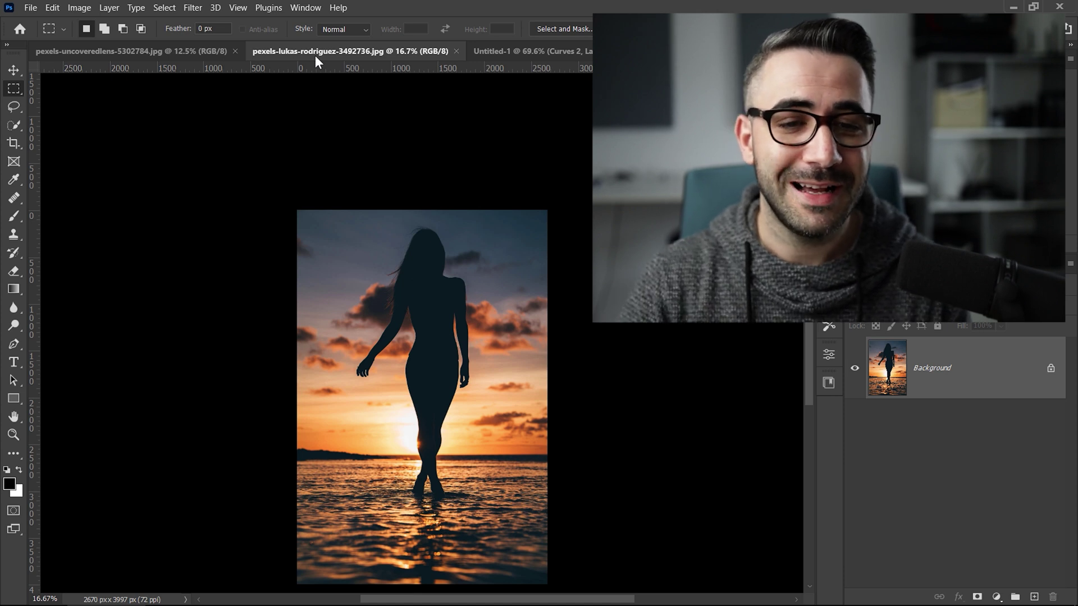
pyautogui.click(166, 52)
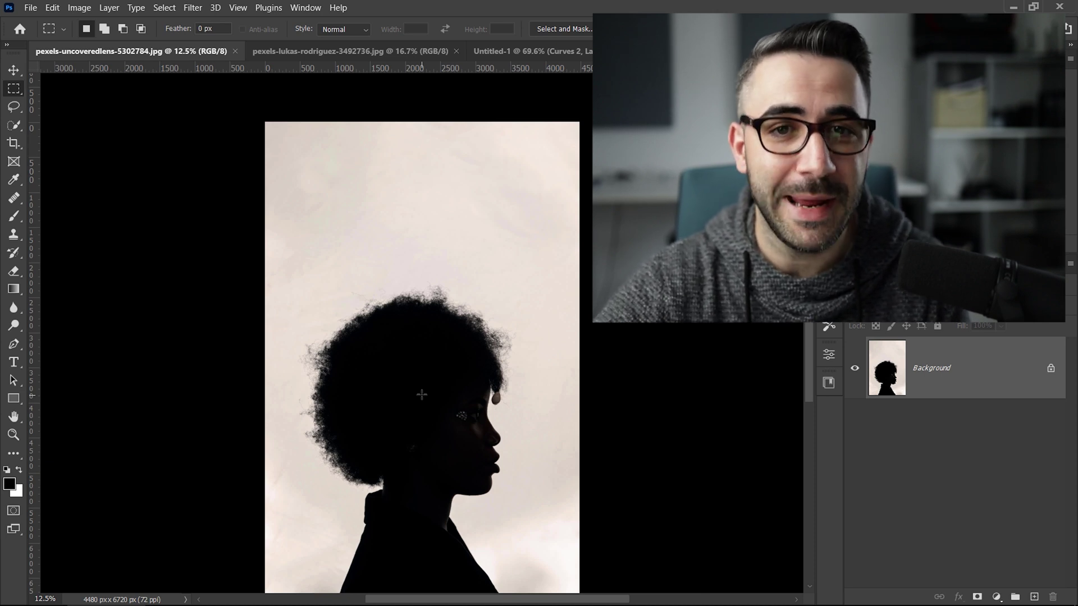
pyautogui.click(339, 52)
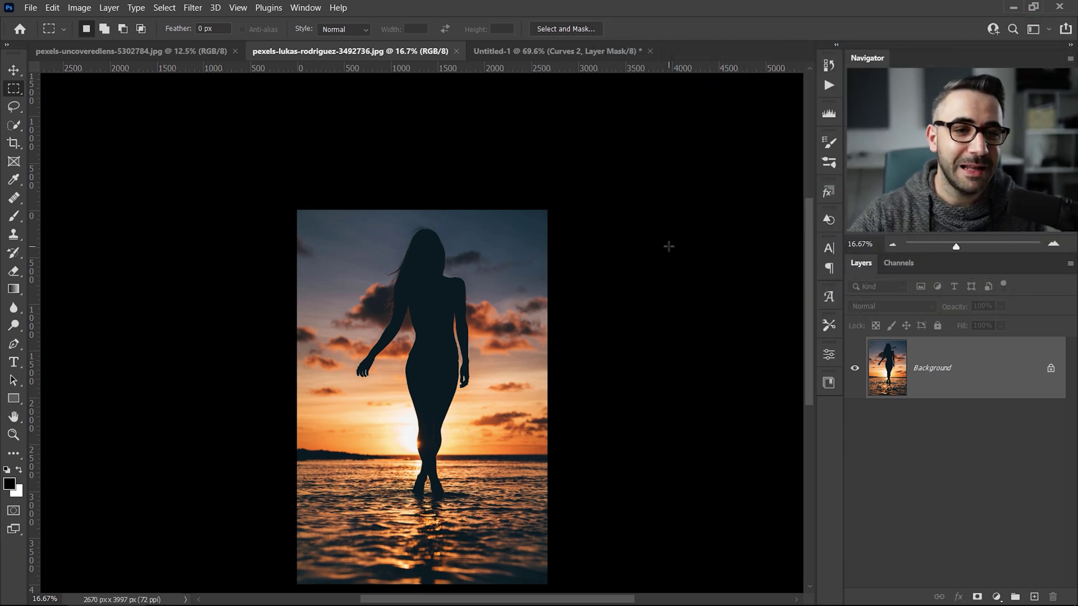
# Browse the Vintage Scratch Backgrounds texture previews full screen.
pyautogui.click(542, 54)
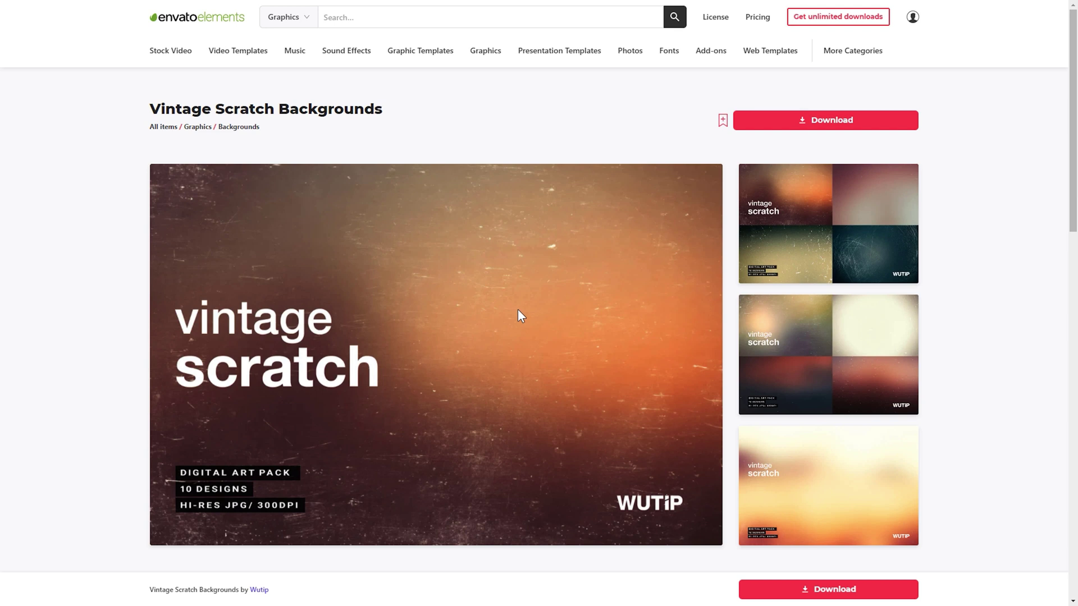
pyautogui.click(467, 358)
pyautogui.click(917, 319)
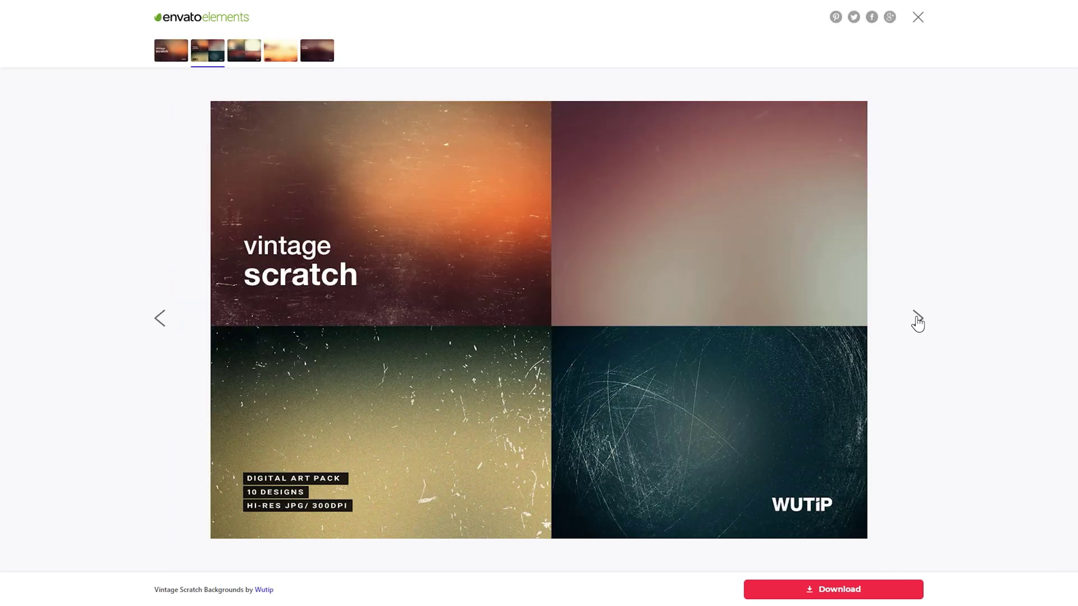
pyautogui.click(918, 320)
pyautogui.click(917, 320)
pyautogui.click(918, 320)
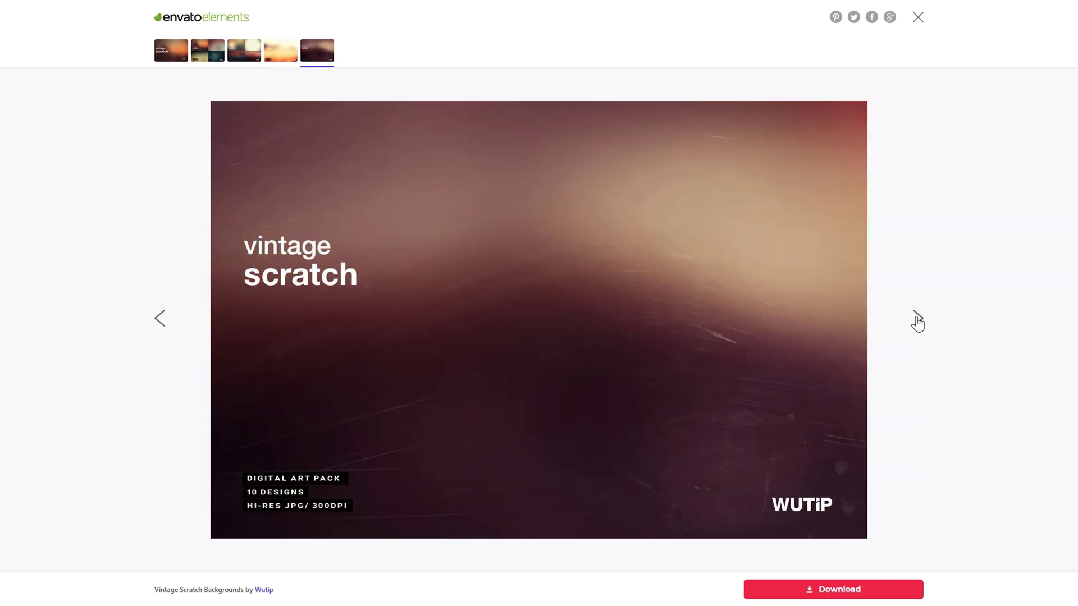
pyautogui.click(917, 320)
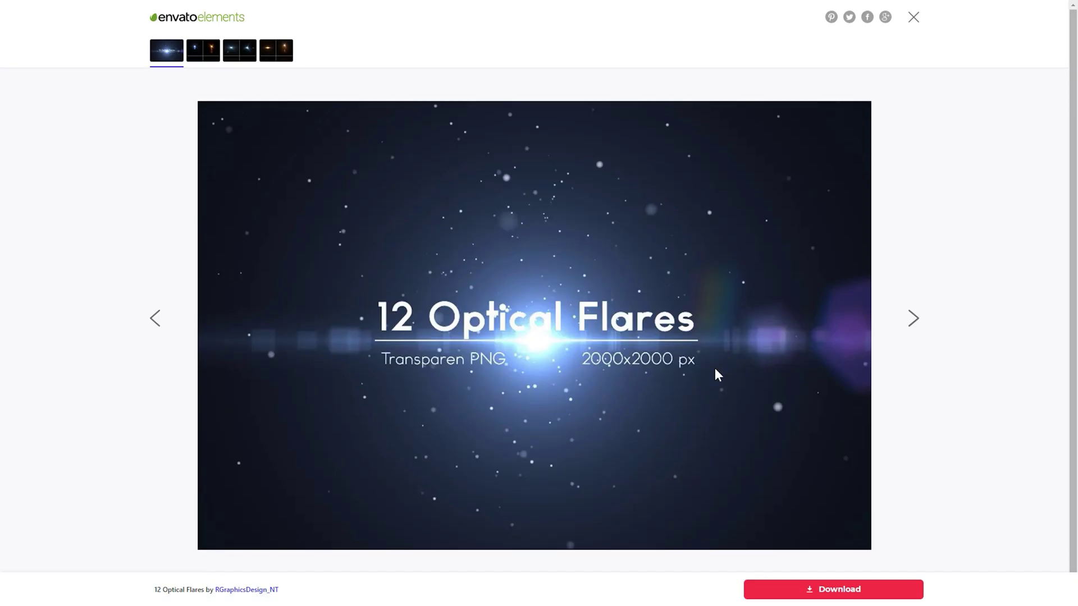
# Browse the 12 Optical Flares previews full screen.
pyautogui.click(909, 324)
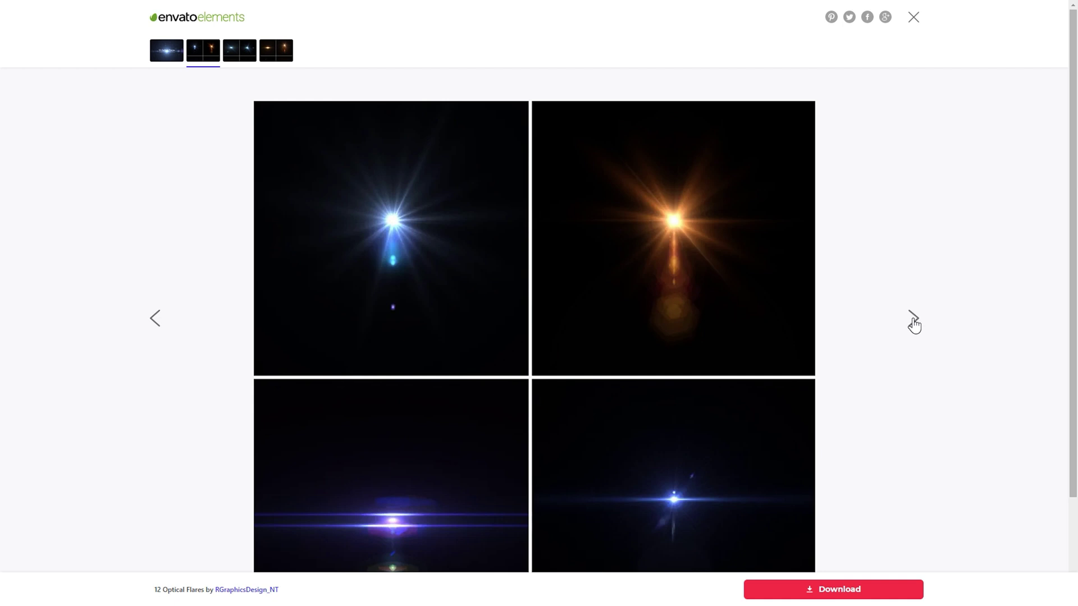
pyautogui.click(914, 323)
pyautogui.click(913, 321)
pyautogui.click(913, 321)
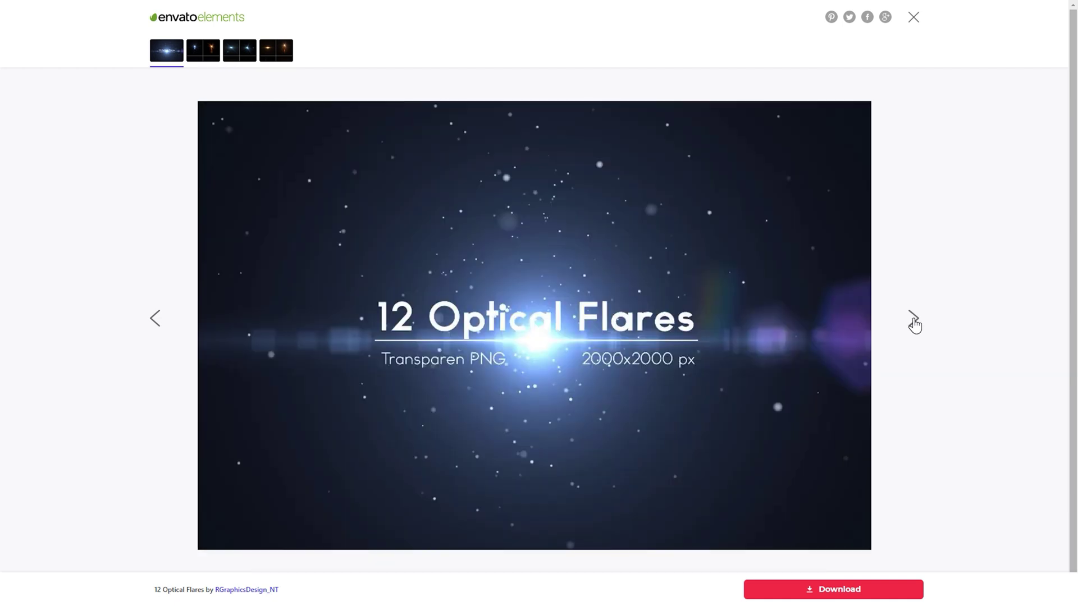
pyautogui.click(913, 321)
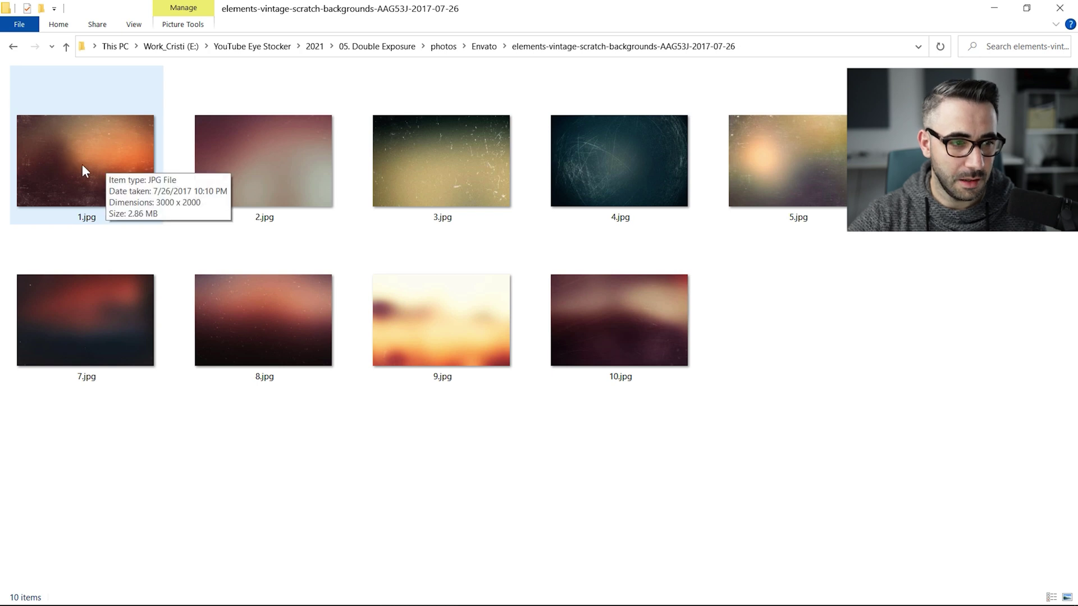
# Drop 1.jpg from the Explorer folder onto Photoshop to open it as a 3000 × 2000 px document.
pyautogui.moveTo(77, 163); pyautogui.dragTo(356, 367)
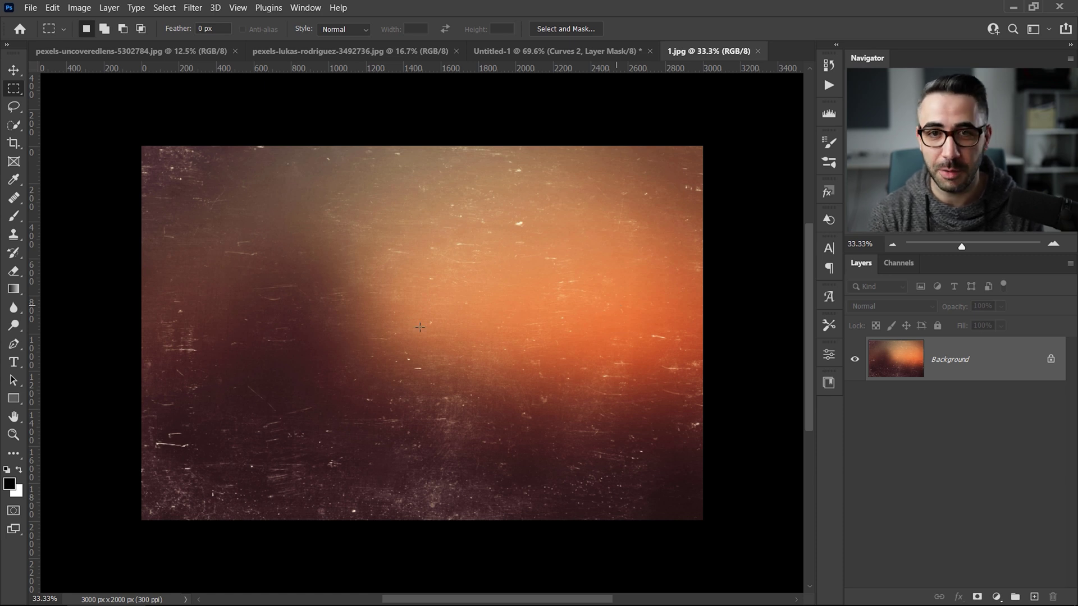
# Bring the 1.jpg scratch texture into Untitled-1 and scale it to fit the canvas.
pyautogui.click(14, 69)
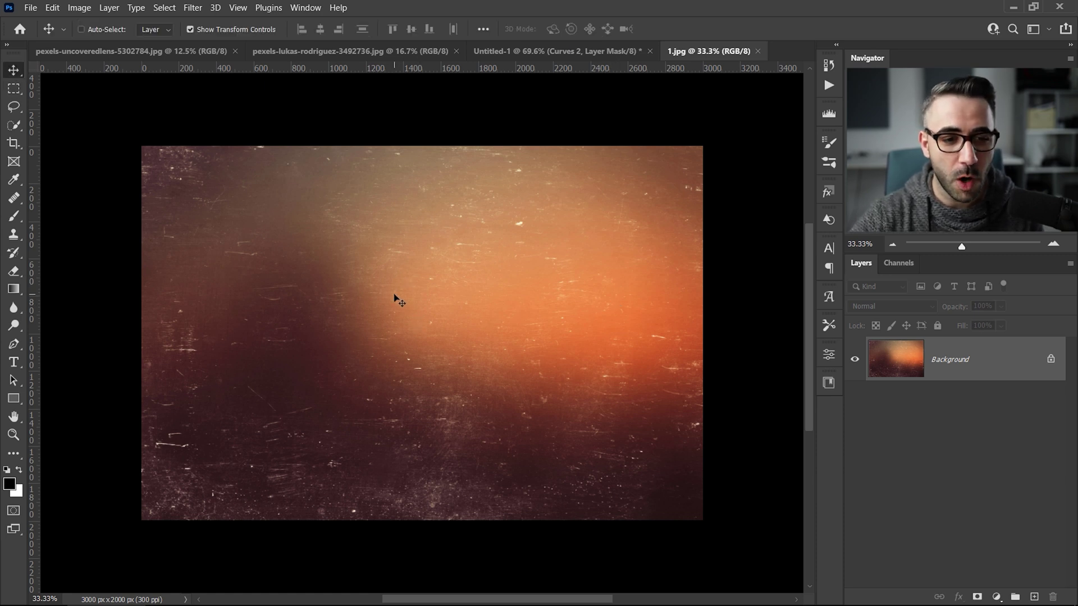
pyautogui.moveTo(399, 300); pyautogui.dragTo(474, 339)
pyautogui.scroll(-4, 512, 279)
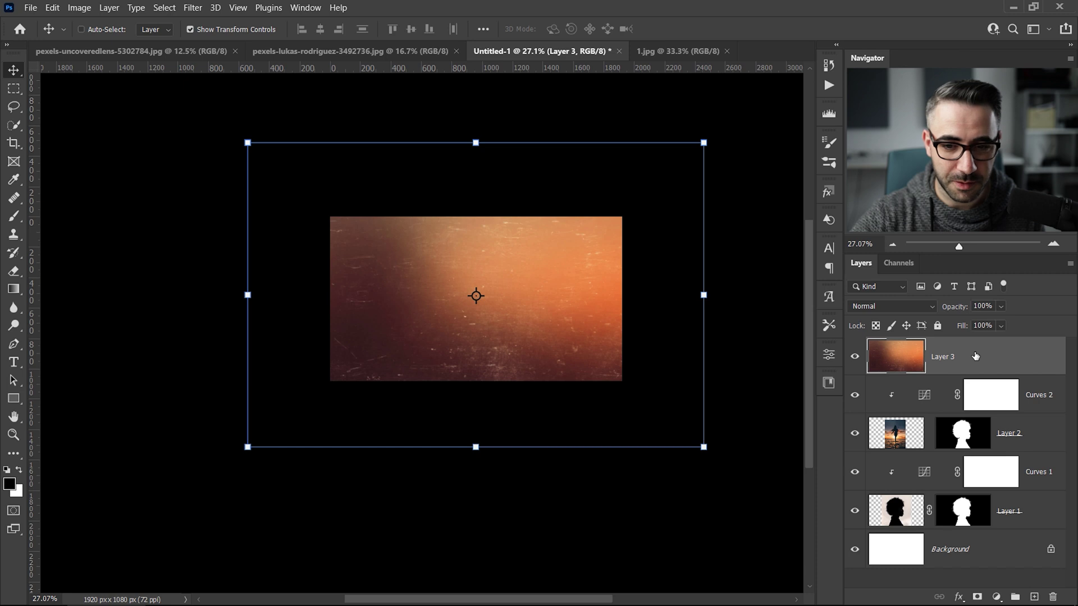
pyautogui.moveTo(551, 305); pyautogui.dragTo(601, 337)
pyautogui.moveTo(770, 500); pyautogui.dragTo(673, 434)
pyautogui.press('Return')
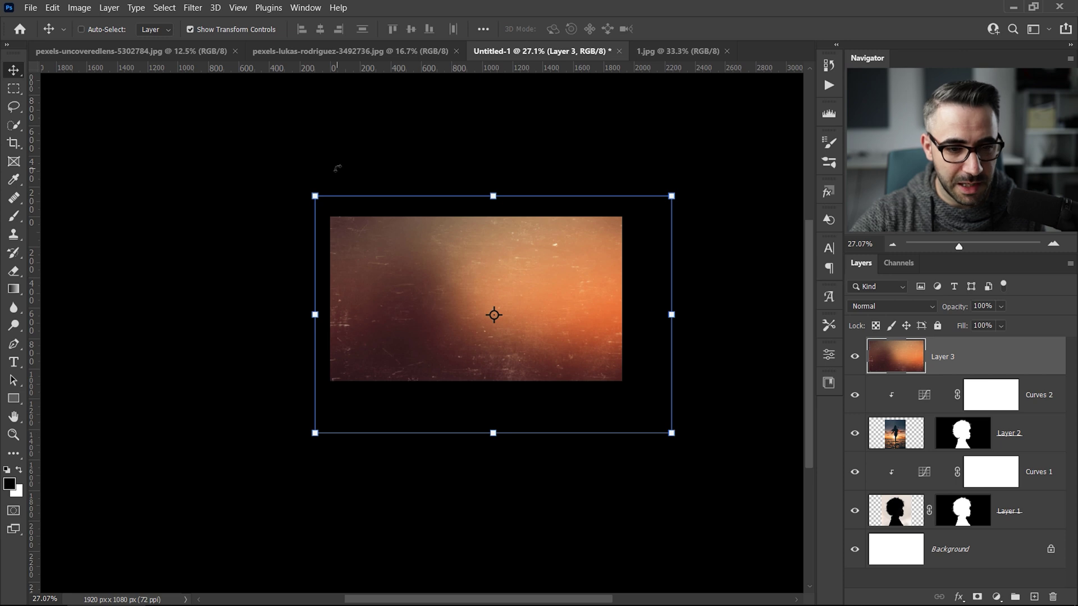
# Set the texture layer to Hard Light and flip it horizontally.
pyautogui.click(917, 307)
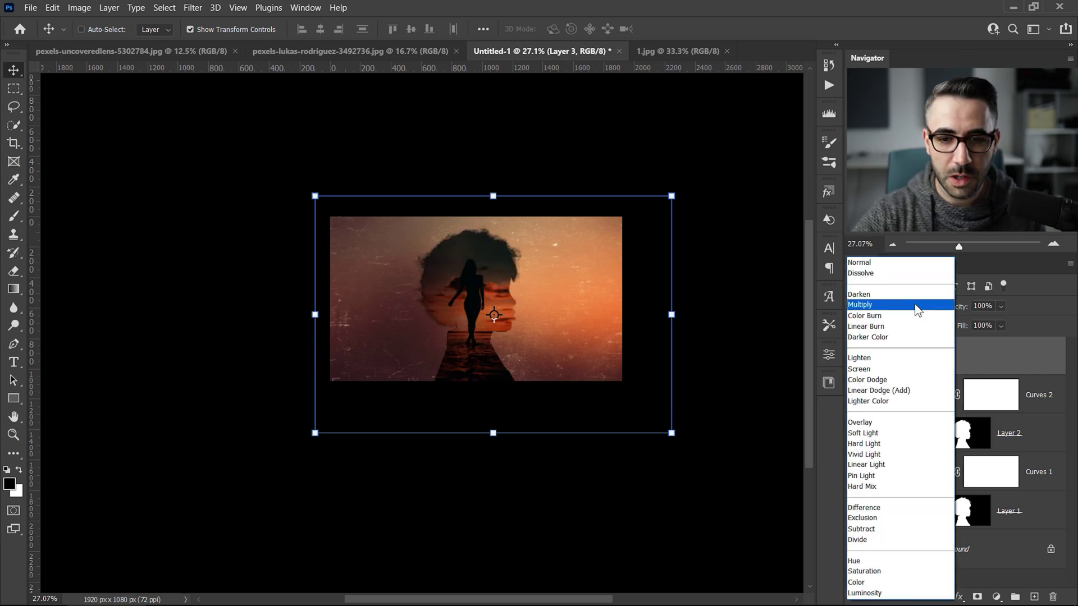
pyautogui.click(900, 444)
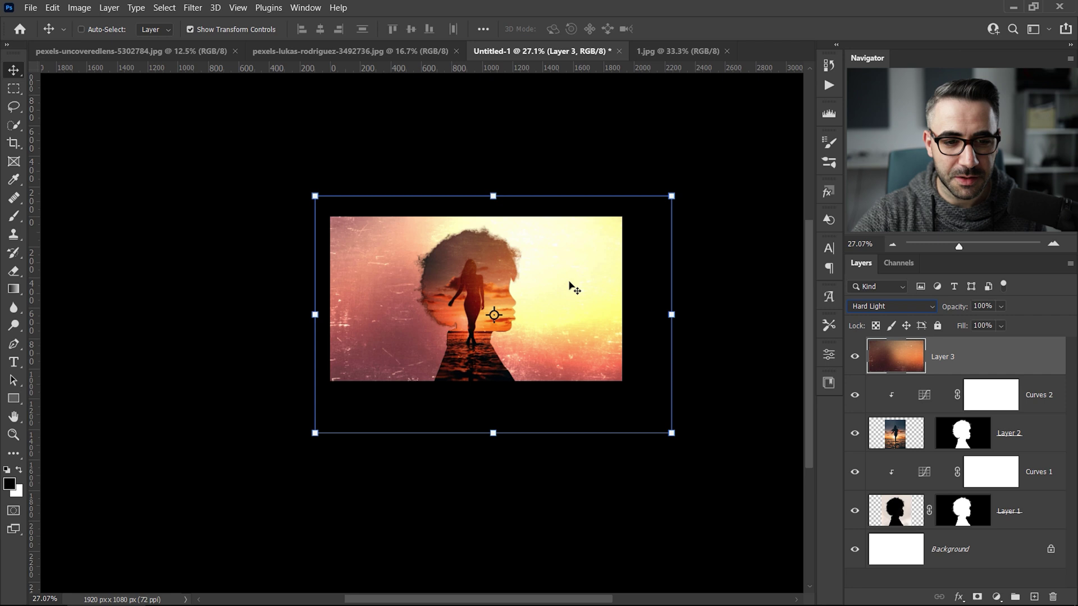
pyautogui.click(53, 8)
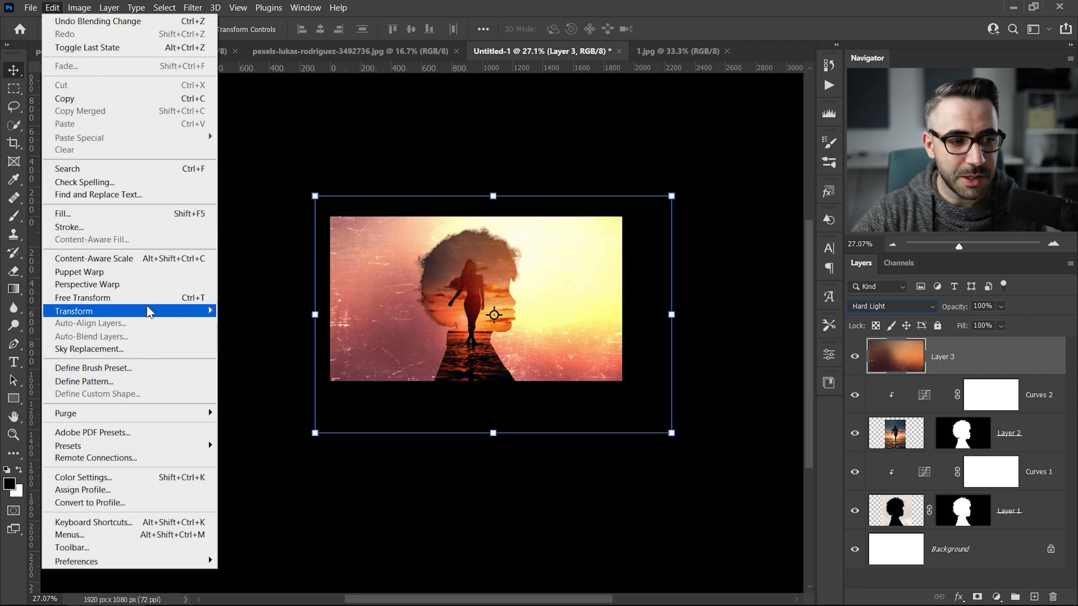
pyautogui.moveTo(147, 310)
pyautogui.click(287, 517)
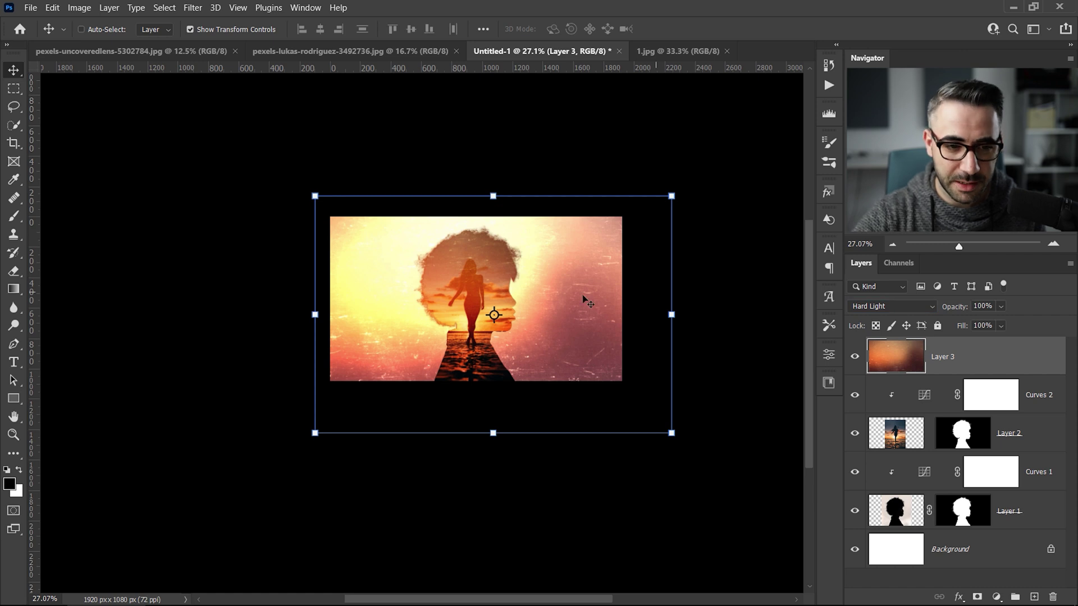
# Lower the texture layer's opacity to 80% and bring up its blending options.
pyautogui.press('ctrl')
pyautogui.scroll(3, 563, 297)
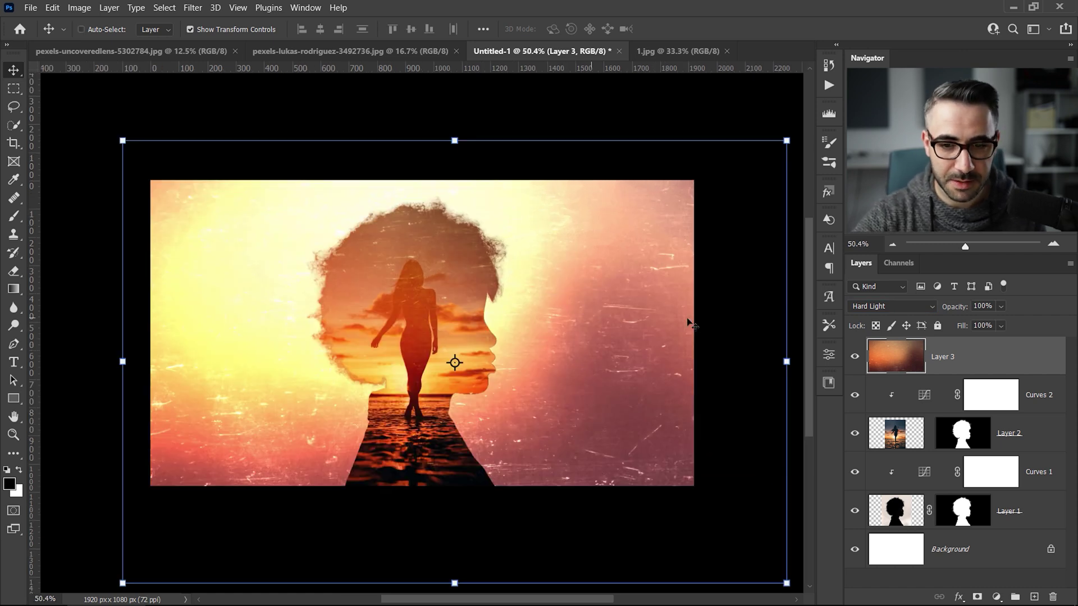
pyautogui.scroll(-1, 694, 323)
pyautogui.moveTo(954, 311); pyautogui.dragTo(941, 313)
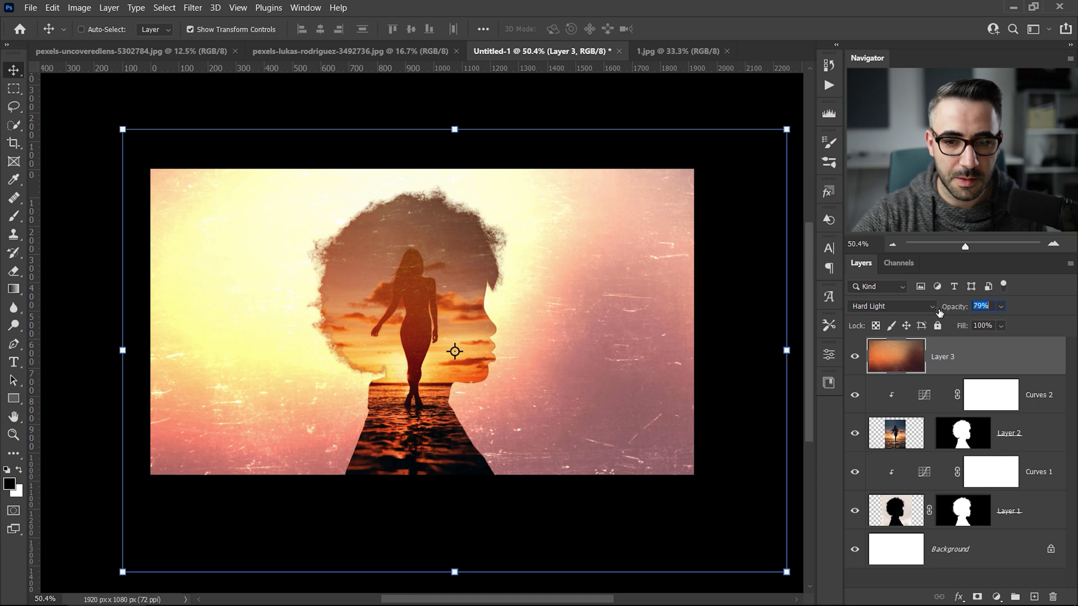
pyautogui.moveTo(941, 313); pyautogui.dragTo(943, 313)
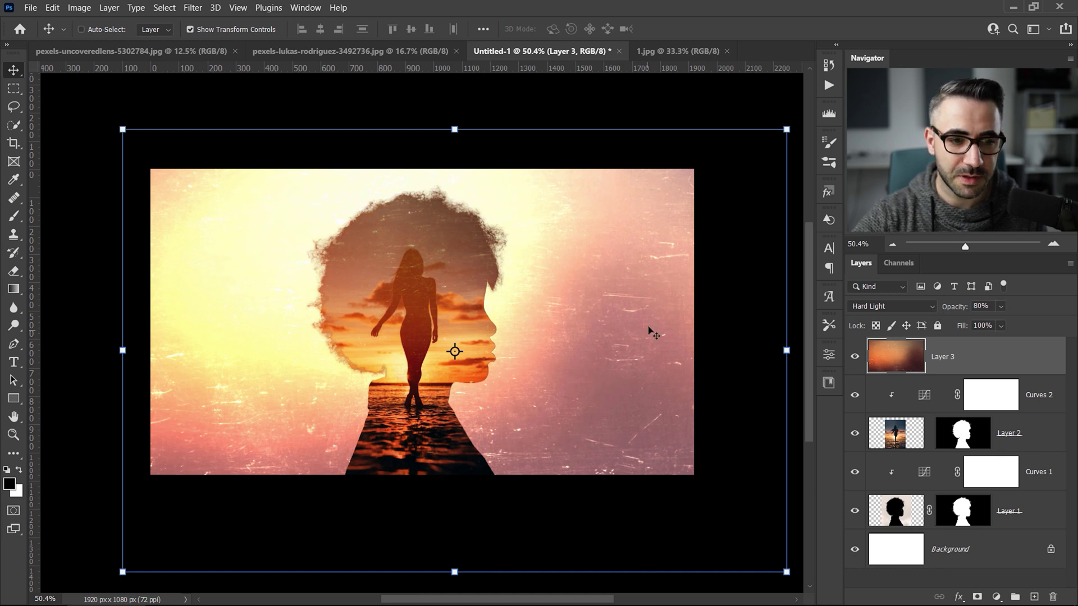
pyautogui.doubleClick(1017, 360)
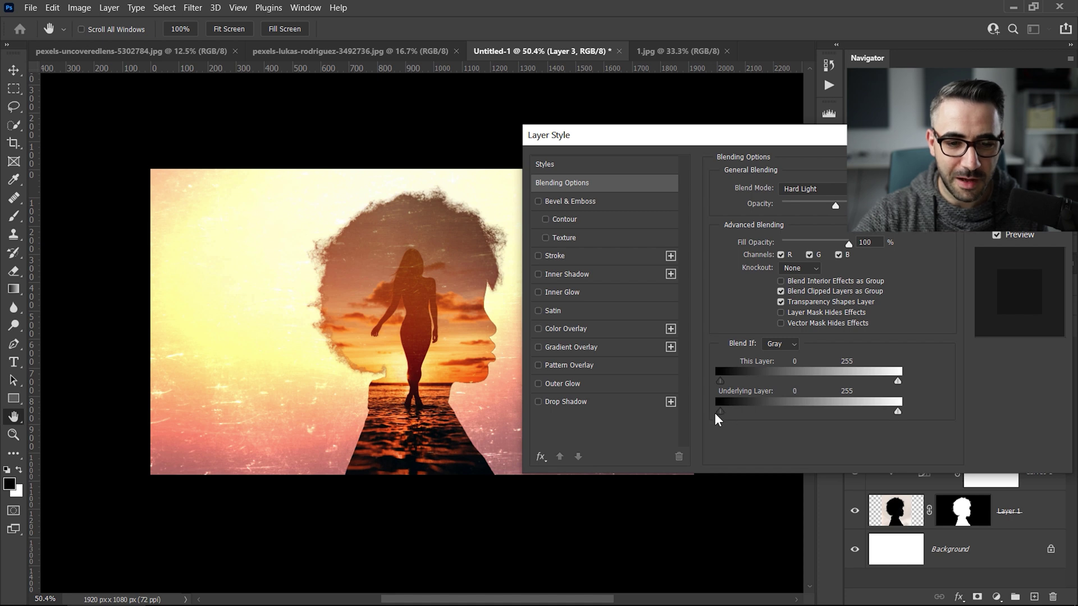
# Split the Underlying Layer black Blend If slider to about 86 so the silhouette stays dark.
pyautogui.moveTo(721, 412)
pyautogui.mouseDown()
pyautogui.moveTo(763, 416)
pyautogui.moveTo(718, 419)
pyautogui.mouseUp()
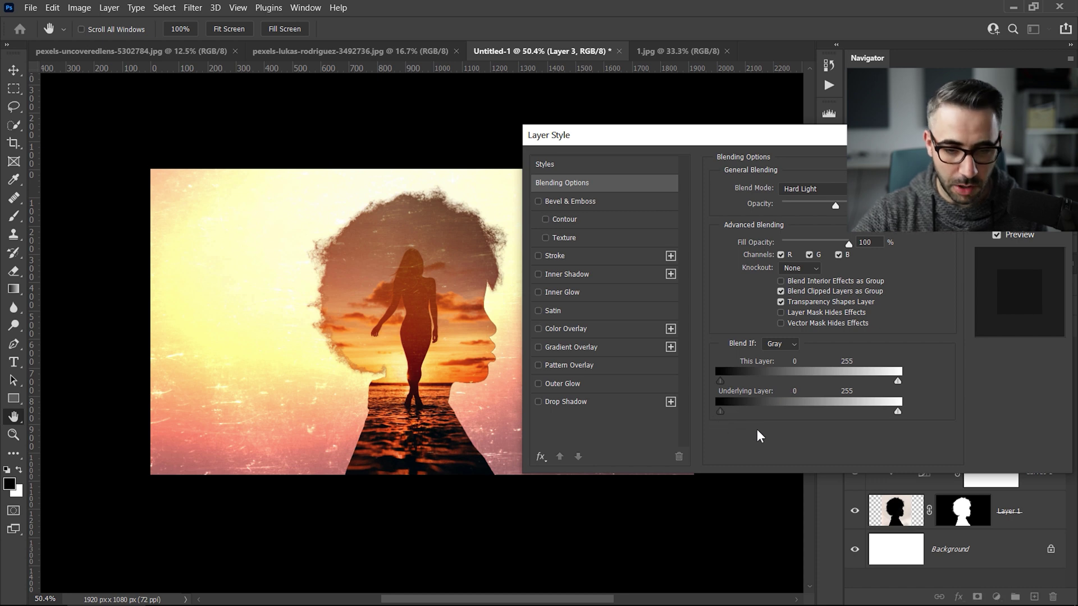
pyautogui.moveTo(724, 416); pyautogui.dragTo(821, 420)
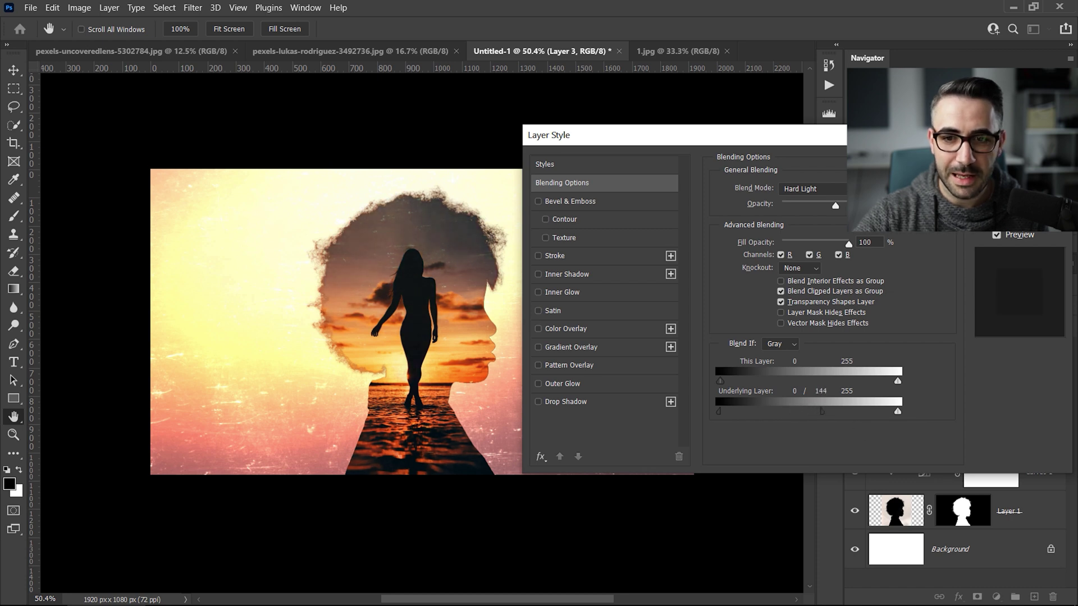
pyautogui.press('Return')
# Toggle Layer 3's visibility to compare the composite with and without the texture.
pyautogui.click(855, 358)
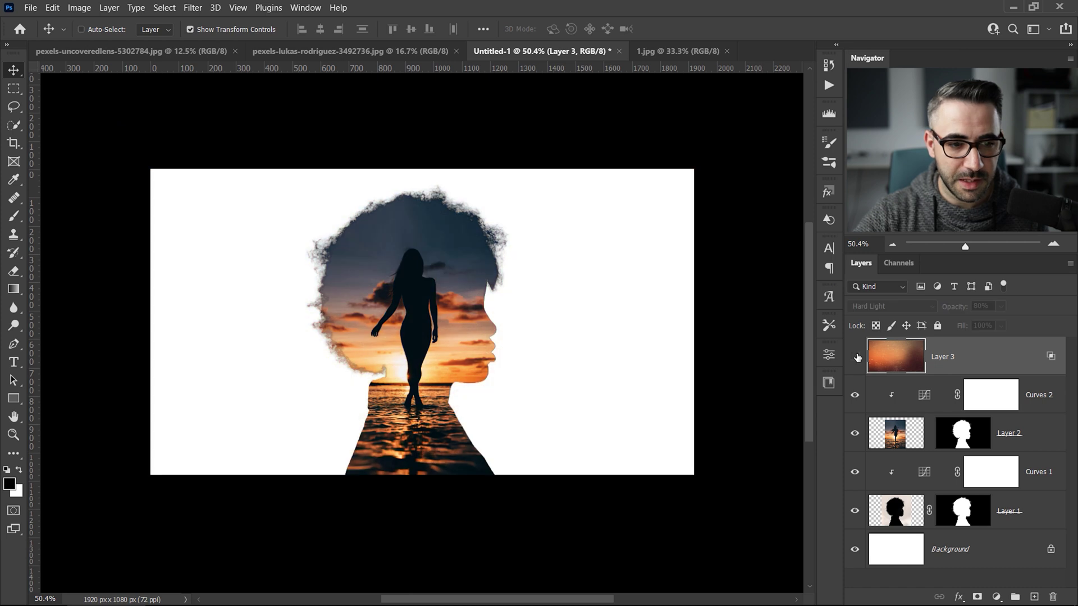
pyautogui.click(855, 357)
pyautogui.click(855, 358)
pyautogui.click(855, 357)
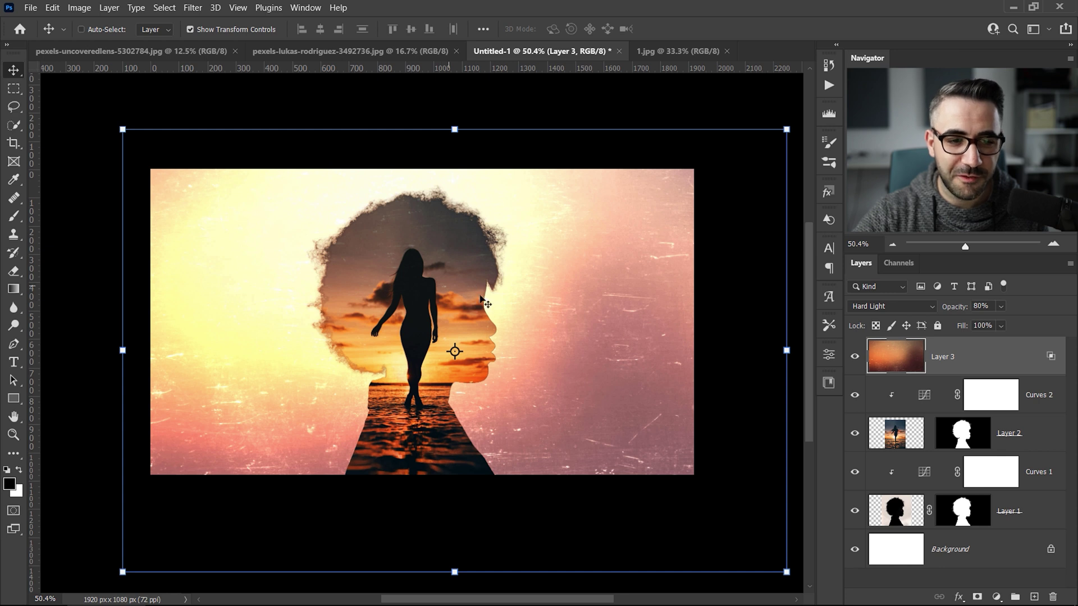
pyautogui.click(856, 357)
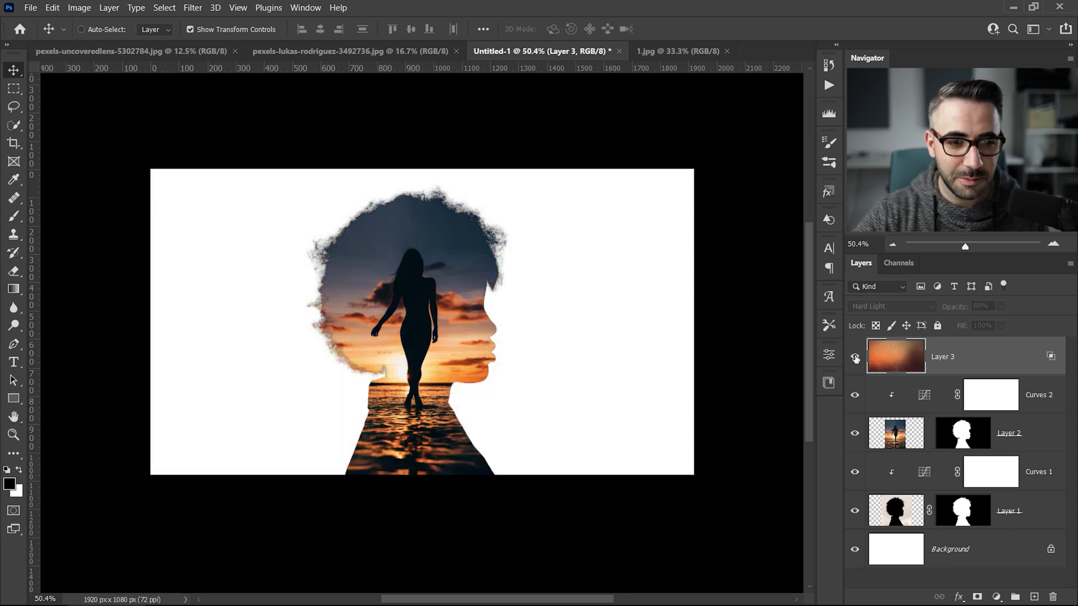
pyautogui.click(855, 357)
pyautogui.click(856, 357)
pyautogui.click(855, 357)
pyautogui.press('m')
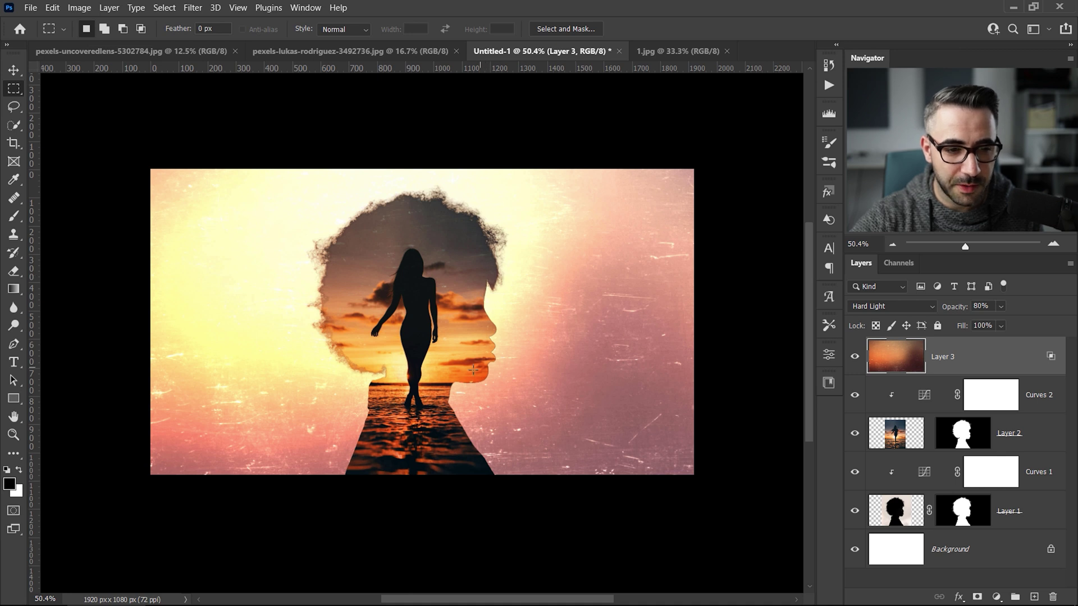
# Paint black on Layer 2's mask around the face and hair edge, with flow reduced to 18%.
pyautogui.click(962, 438)
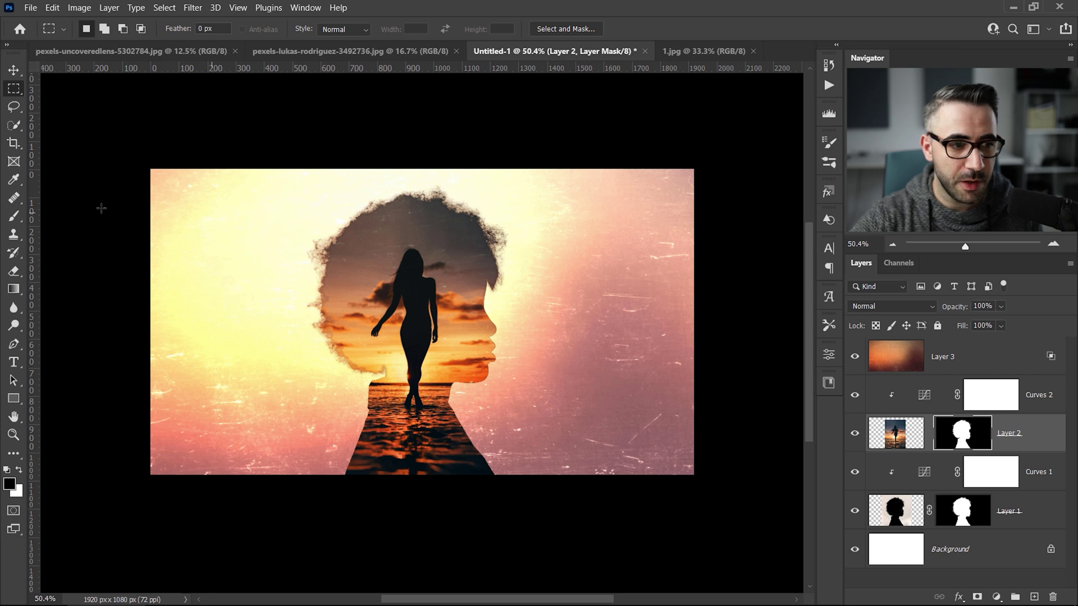
pyautogui.click(14, 216)
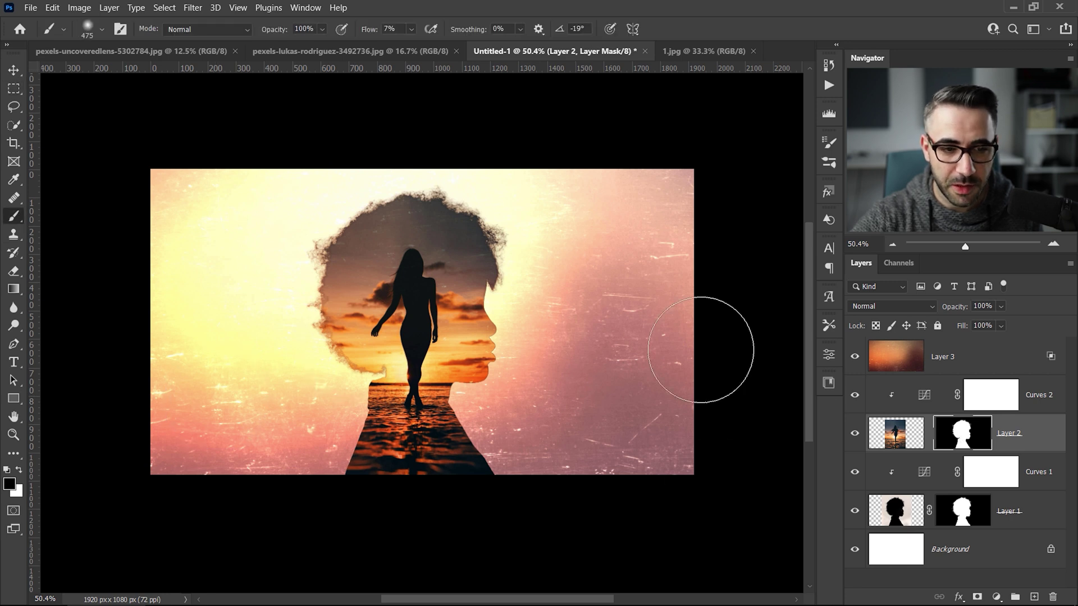
pyautogui.press('z')
pyautogui.moveTo(509, 312); pyautogui.dragTo(526, 307)
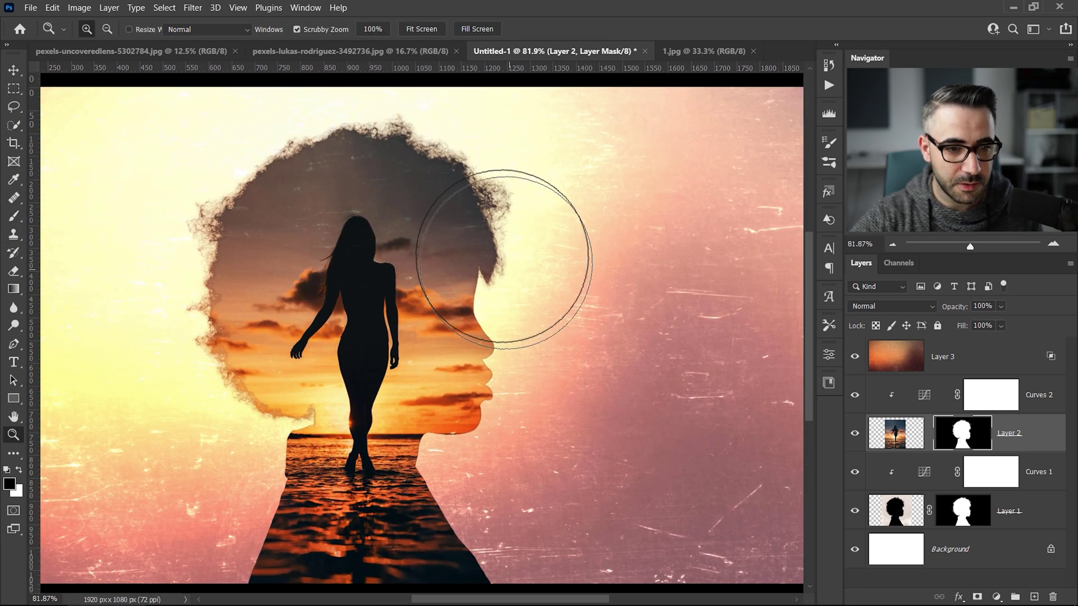
pyautogui.moveTo(504, 205); pyautogui.dragTo(541, 252)
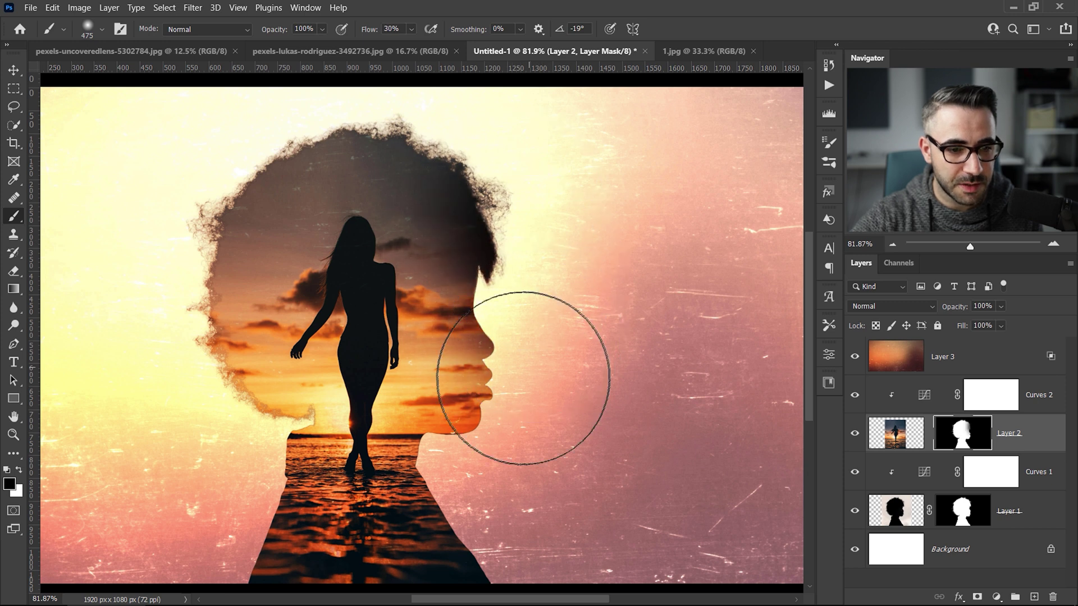
pyautogui.moveTo(523, 377)
pyautogui.mouseDown()
pyautogui.moveTo(464, 445)
pyautogui.moveTo(427, 427)
pyautogui.mouseUp()
pyautogui.moveTo(370, 30); pyautogui.dragTo(362, 31)
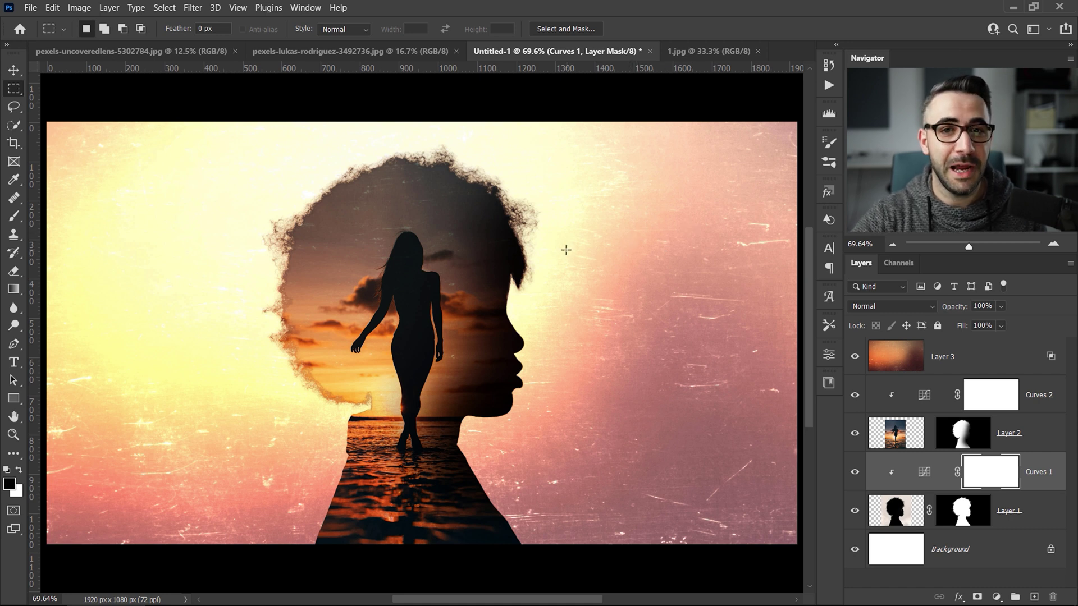
pyautogui.moveTo(532, 156); pyautogui.dragTo(564, 165)
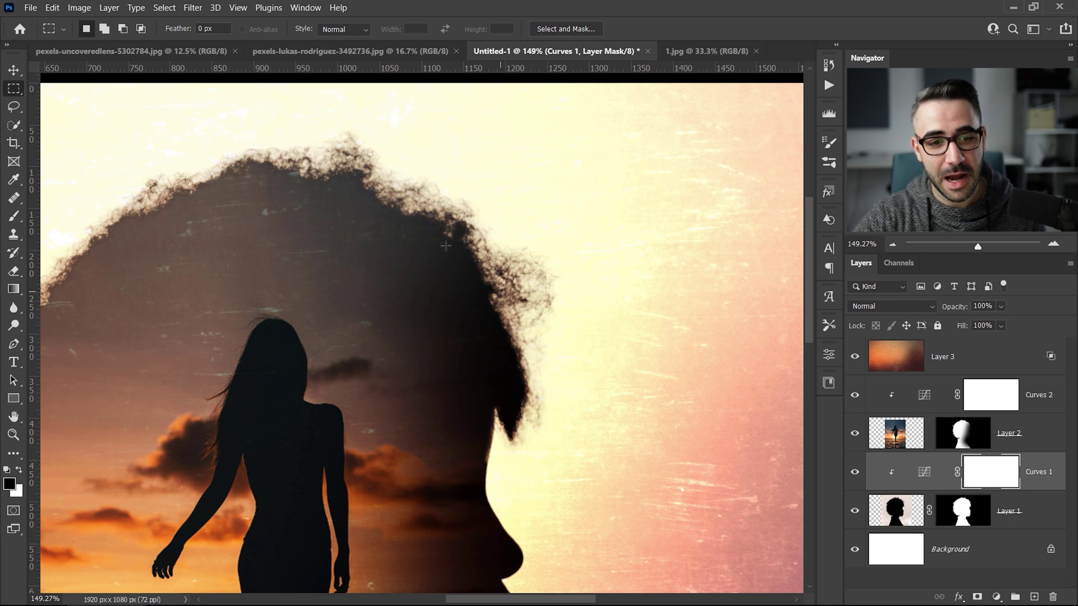
pyautogui.moveTo(289, 408); pyautogui.dragTo(585, 233)
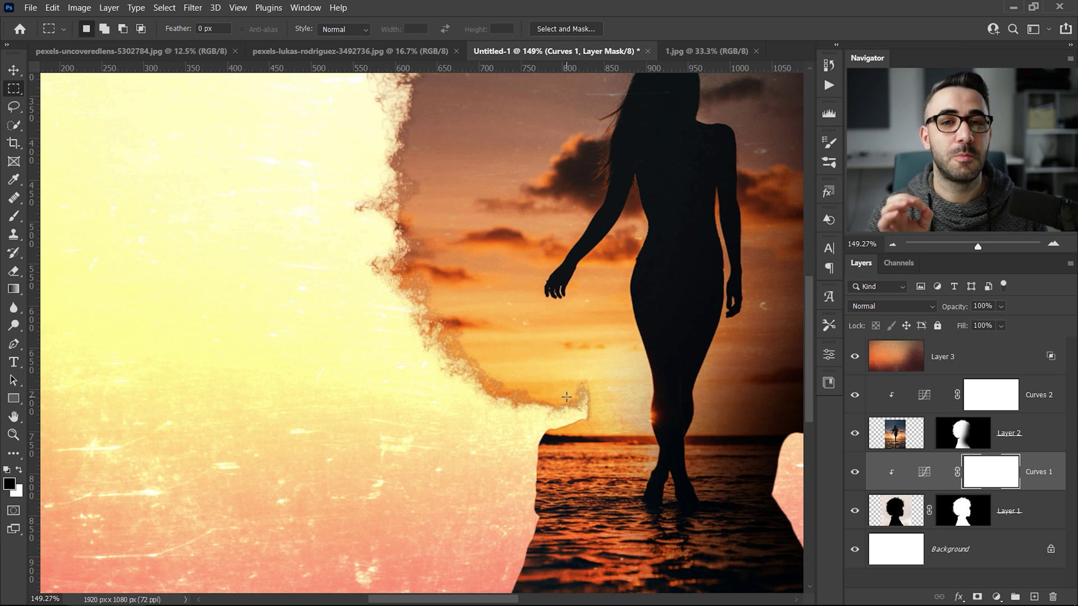
pyautogui.hotkey('ctrl', '1')
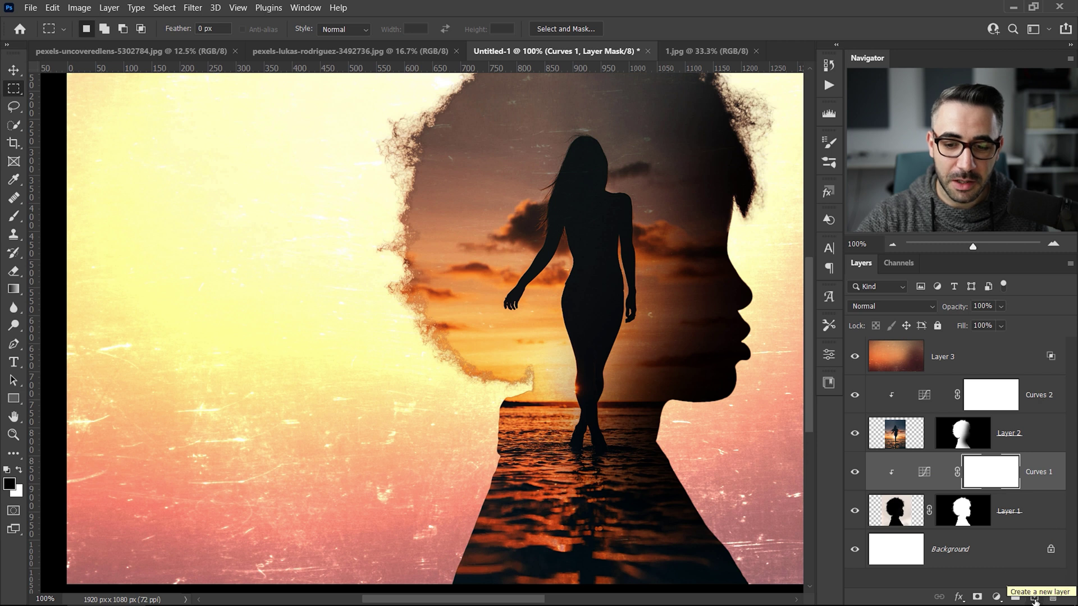
pyautogui.click(1034, 599)
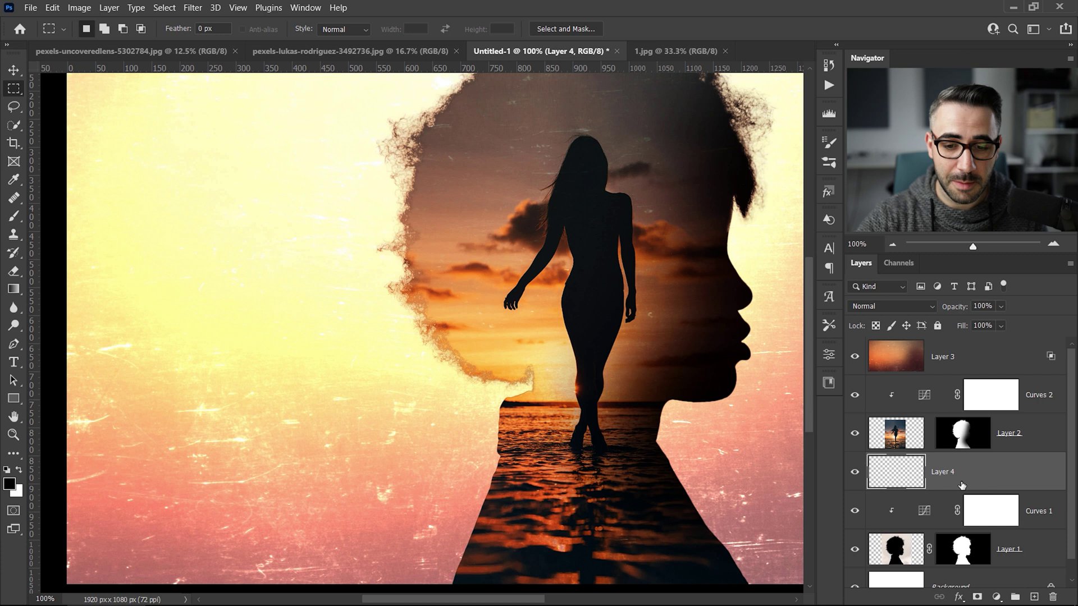
# Clip Layer 4 to Curves 1 and clone bright sky, sampled from all layers, over the left hair edge.
pyautogui.keyDown('alt'); pyautogui.click(903, 491); pyautogui.keyUp('alt')
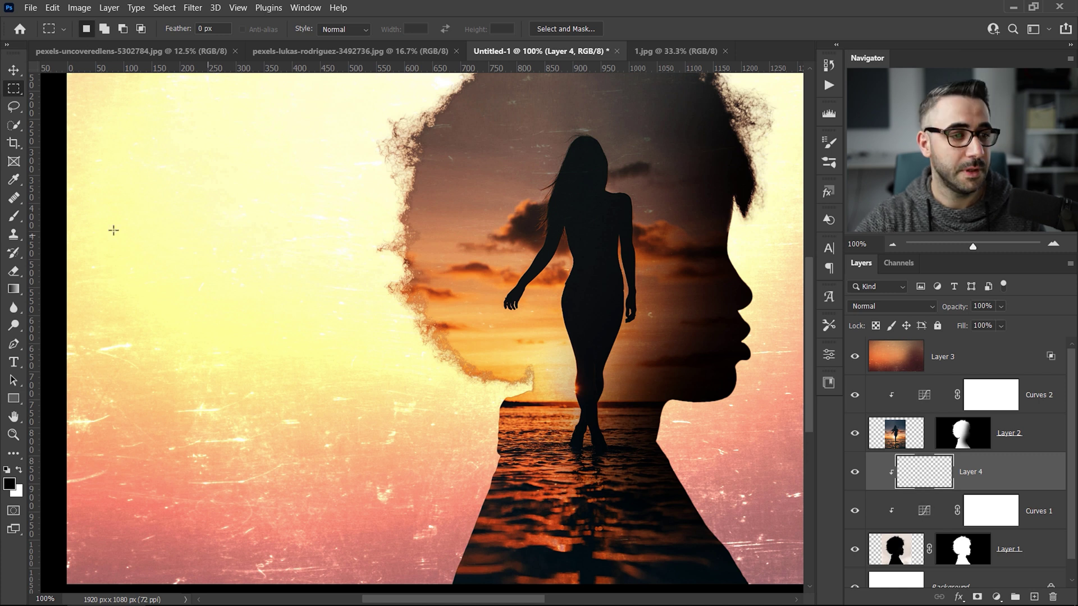
pyautogui.click(14, 237)
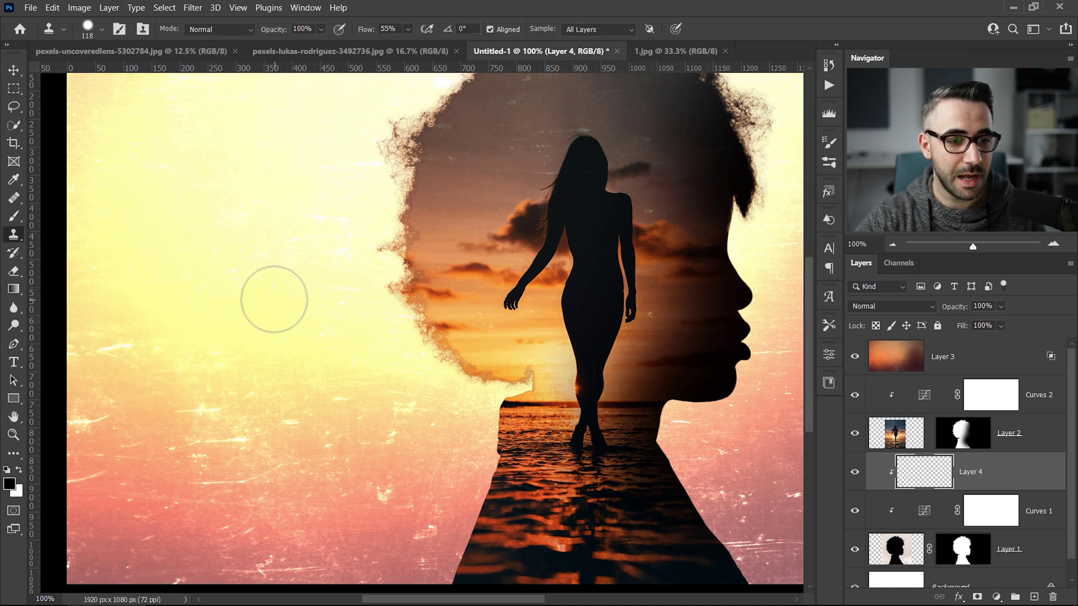
pyautogui.click(573, 31)
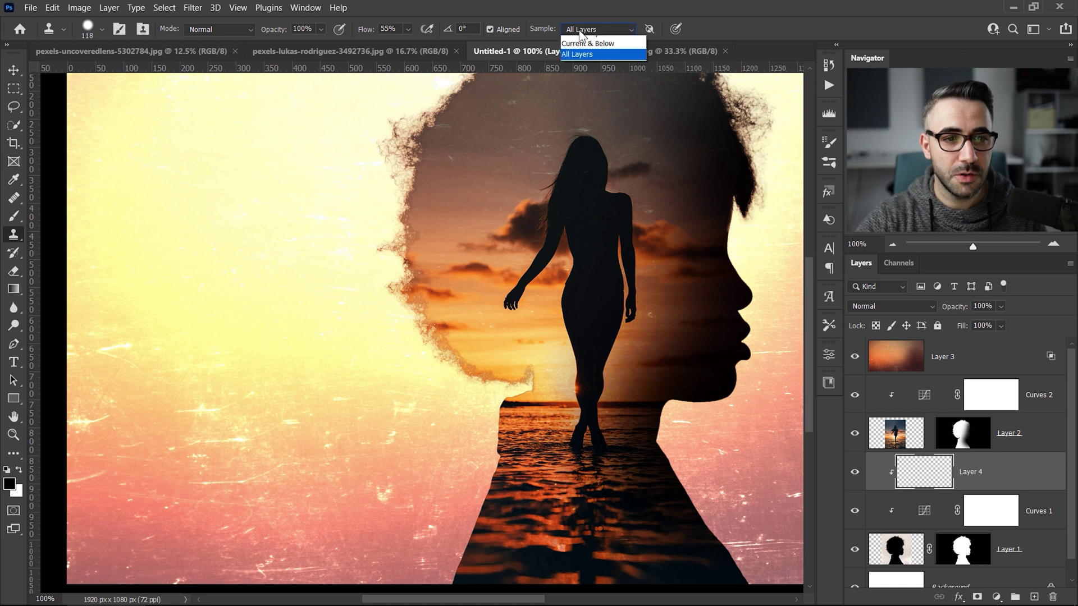
pyautogui.click(598, 63)
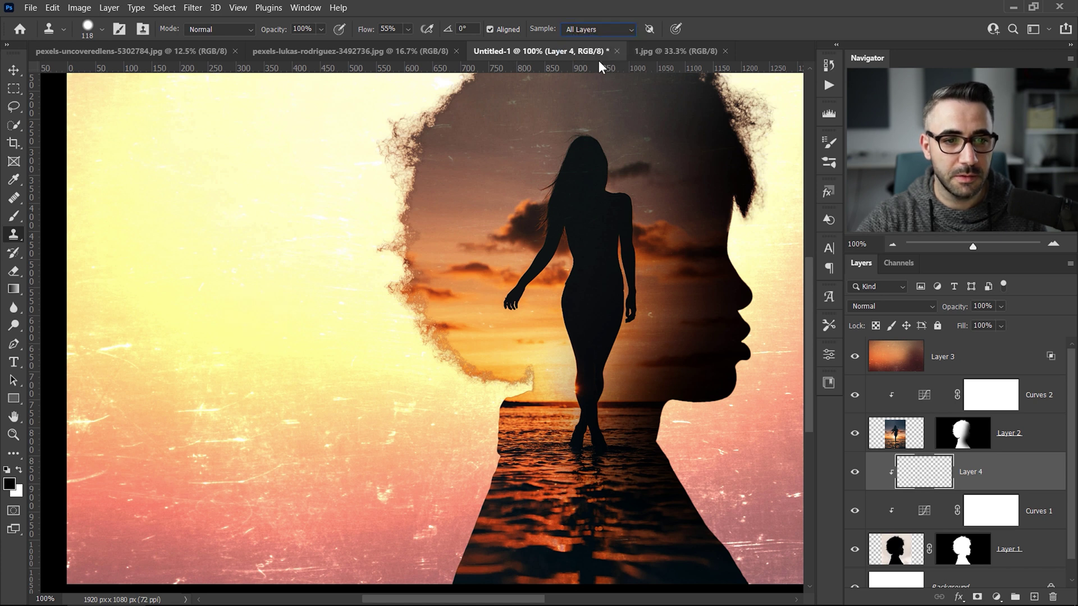
pyautogui.keyDown('alt'); pyautogui.click(353, 482); pyautogui.keyUp('alt')
pyautogui.moveTo(453, 425)
pyautogui.mouseDown()
pyautogui.moveTo(513, 373)
pyautogui.moveTo(423, 368)
pyautogui.moveTo(390, 277)
pyautogui.moveTo(373, 269)
pyautogui.moveTo(368, 207)
pyautogui.moveTo(404, 351)
pyautogui.moveTo(427, 375)
pyautogui.mouseUp()
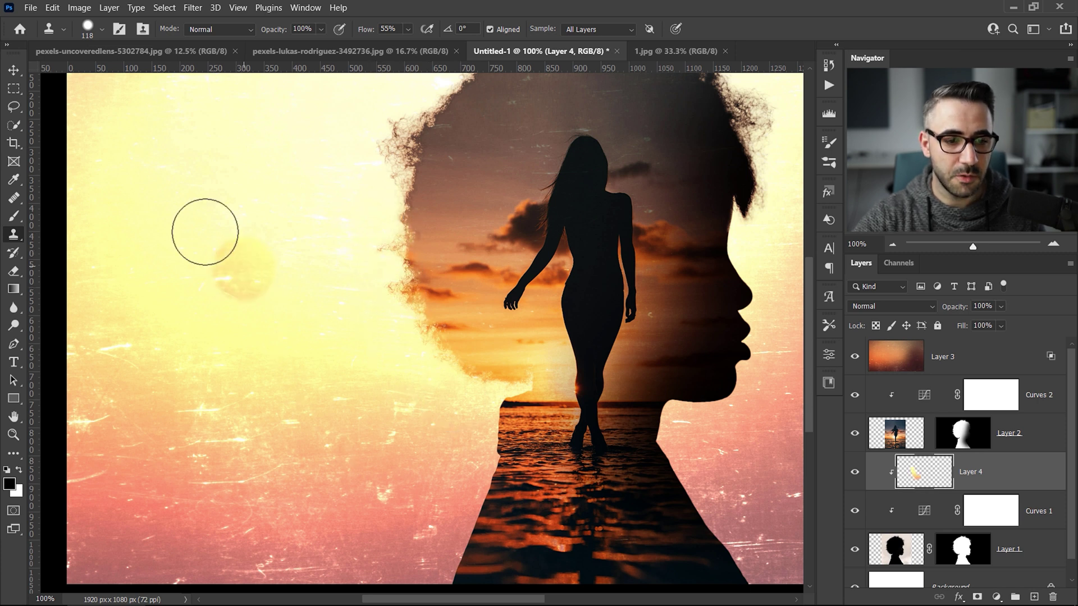
# Toggle Layer 4 to compare the cloned hair edge, then fit the image on screen.
pyautogui.click(13, 88)
pyautogui.click(855, 474)
pyautogui.click(856, 474)
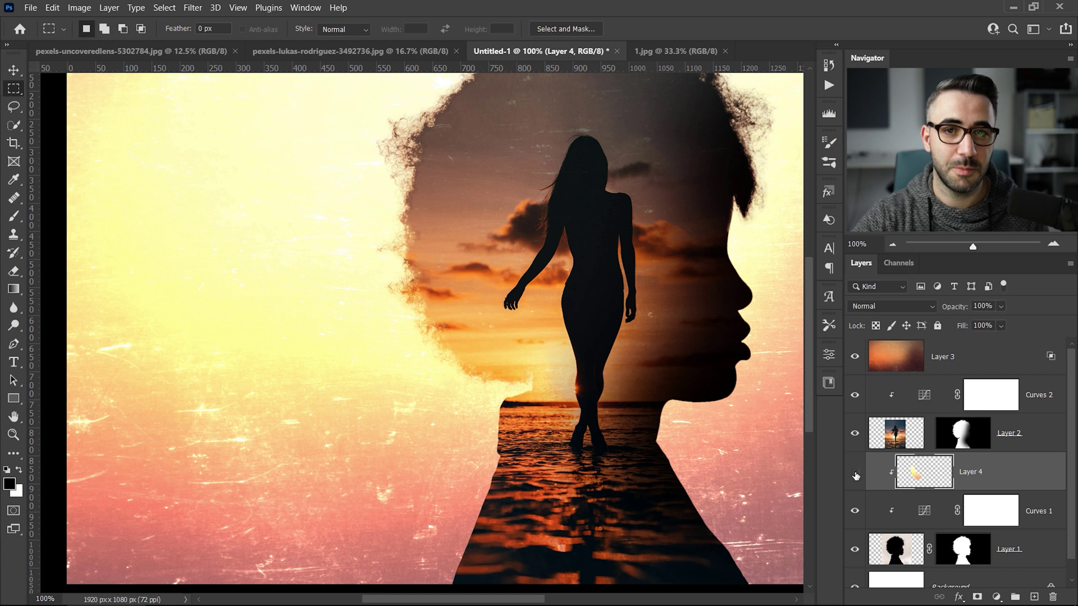
pyautogui.click(855, 473)
pyautogui.click(856, 474)
pyautogui.hotkey('ctrl', '0')
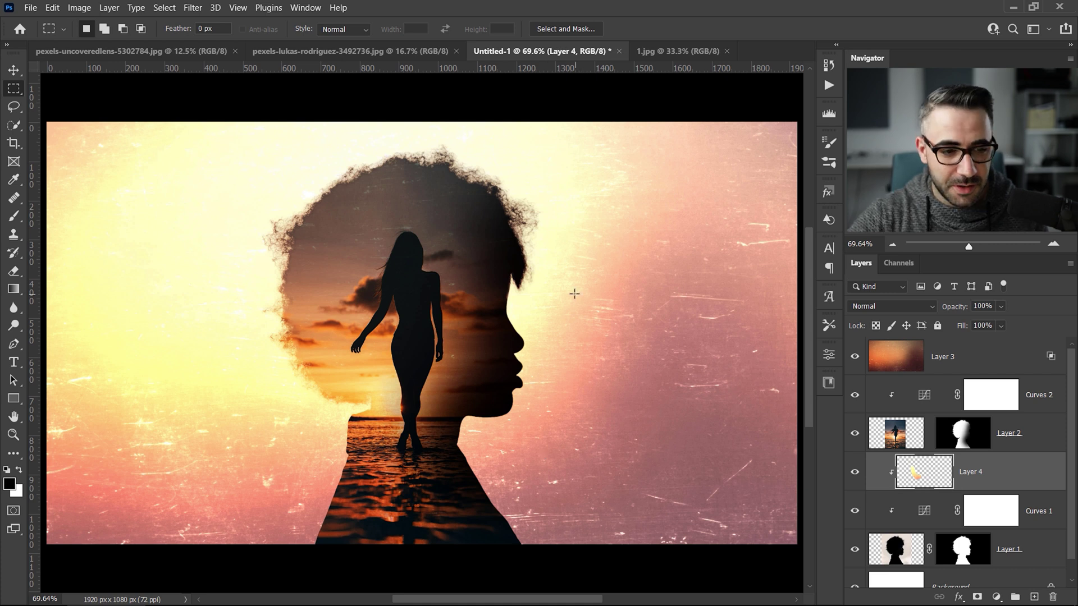
# Toggle Layer 4's glow on and off at full view, leaving it visible.
pyautogui.click(855, 475)
pyautogui.click(855, 475)
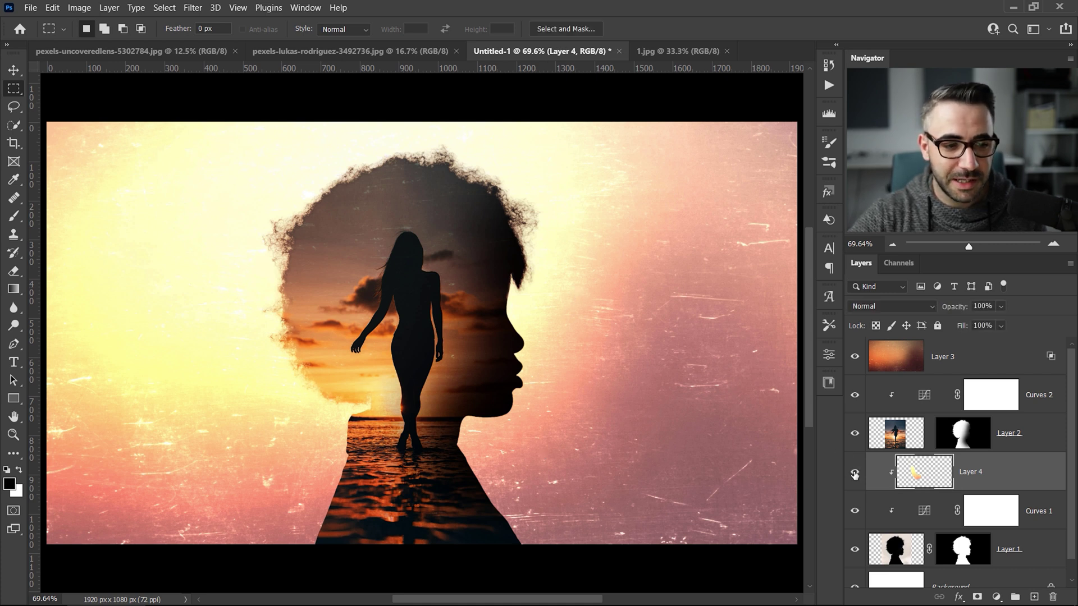
pyautogui.click(855, 475)
pyautogui.click(855, 475)
pyautogui.click(854, 475)
pyautogui.click(855, 475)
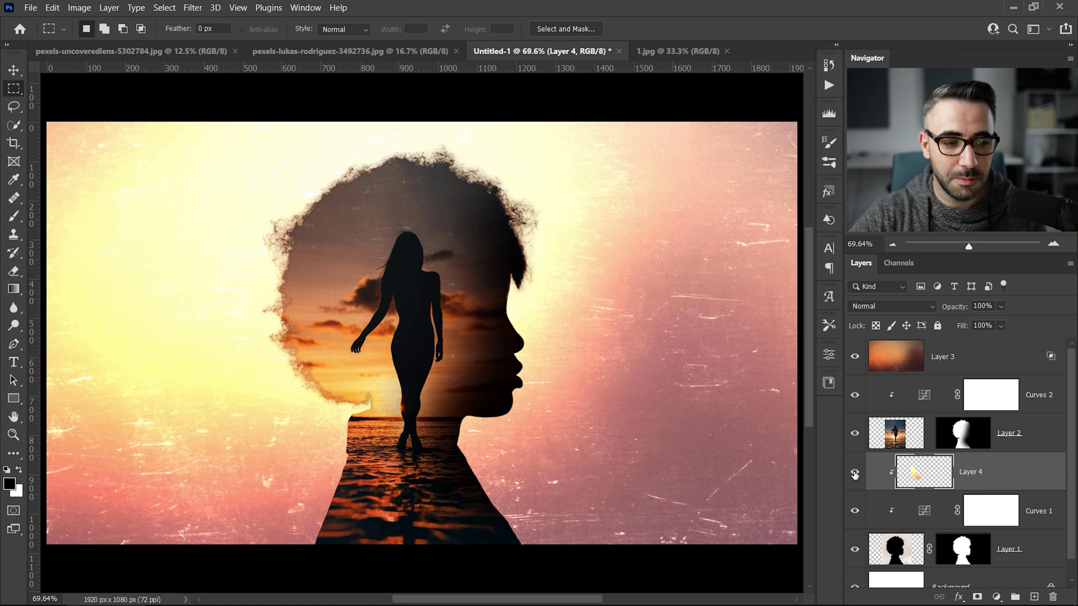
pyautogui.click(854, 475)
pyautogui.click(854, 475)
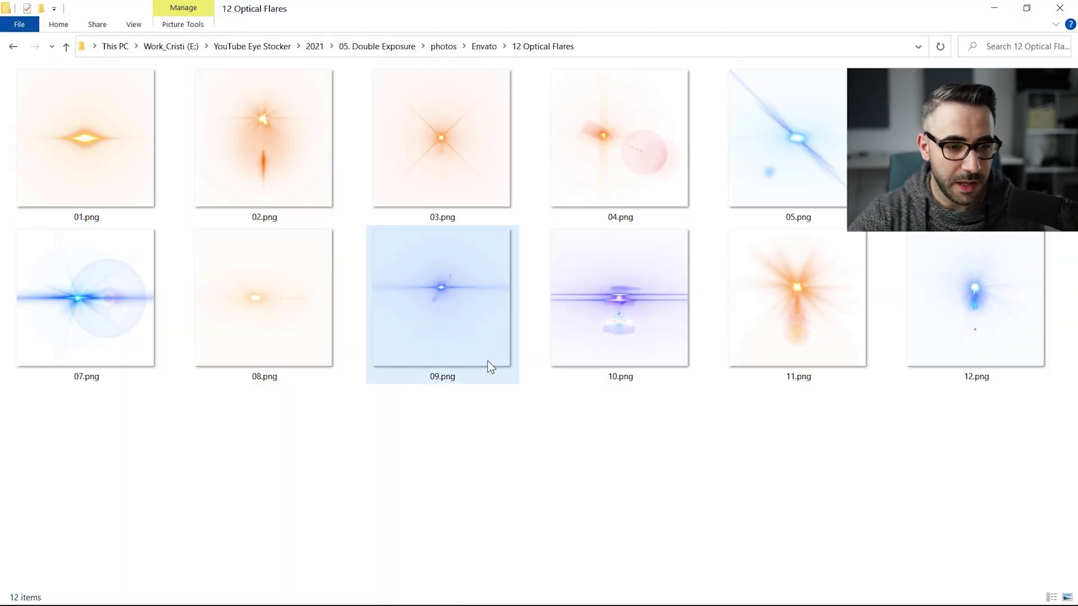
# Drag the orange flare 11.png from the 12 Optical Flares folder into Photoshop.
pyautogui.click(797, 290)
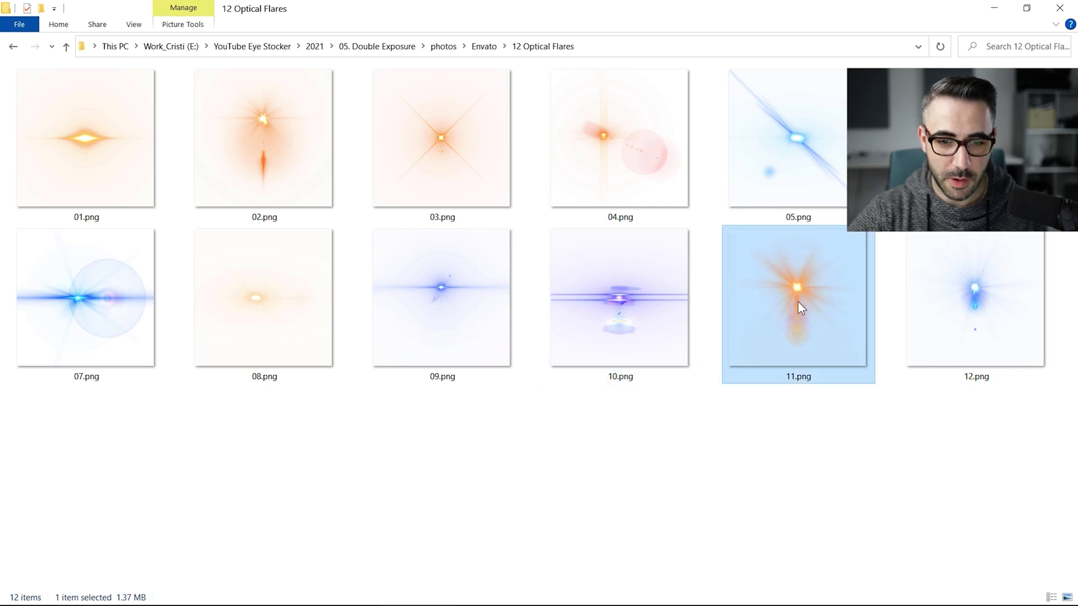
pyautogui.moveTo(798, 301); pyautogui.dragTo(649, 363)
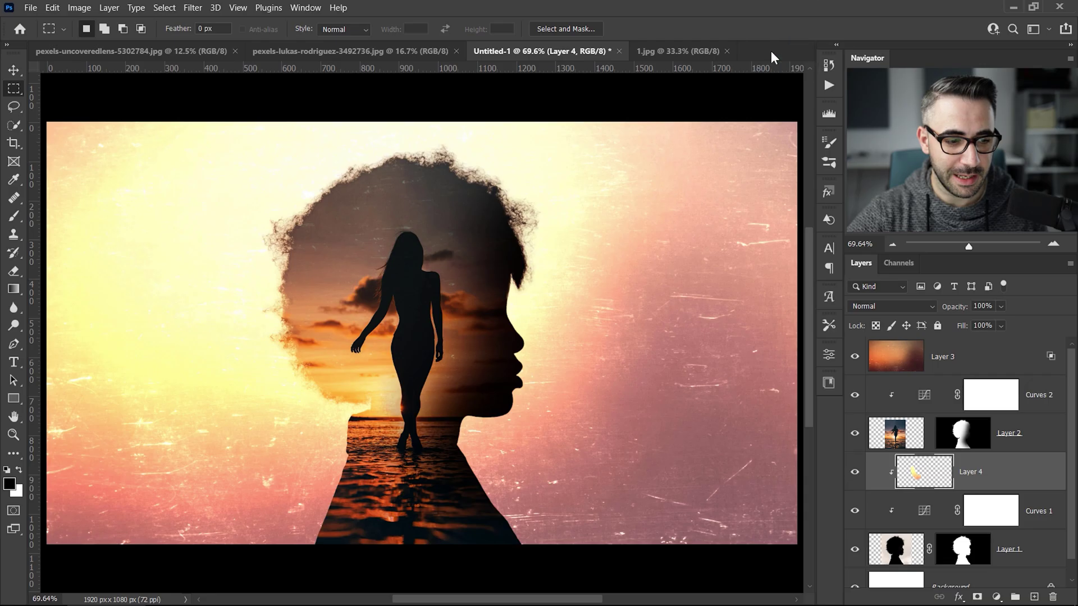
# Move the flare into Untitled-1 as Layer 5 and stack it above Layer 3.
pyautogui.moveTo(771, 51); pyautogui.dragTo(770, 51)
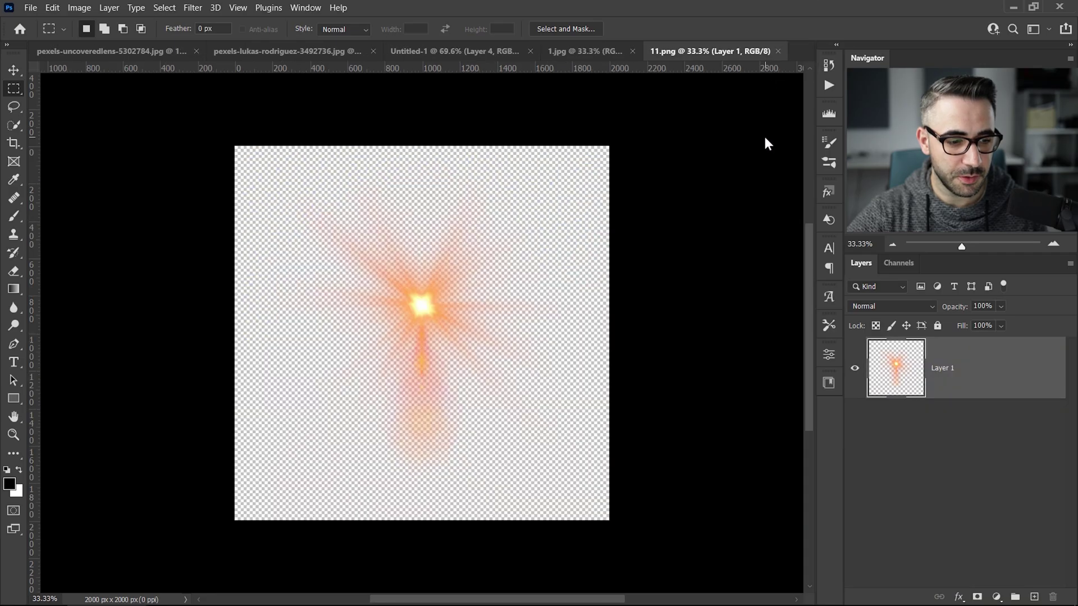
pyautogui.press('v')
pyautogui.moveTo(429, 248); pyautogui.dragTo(445, 81)
pyautogui.moveTo(440, 292); pyautogui.dragTo(440, 292)
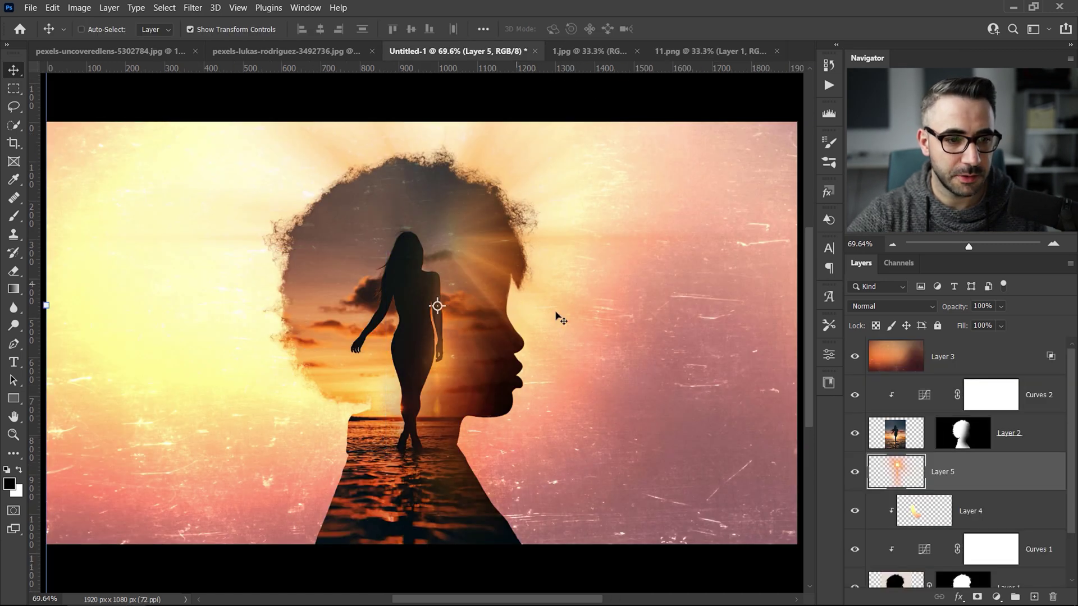
pyautogui.moveTo(1014, 459); pyautogui.dragTo(1013, 340)
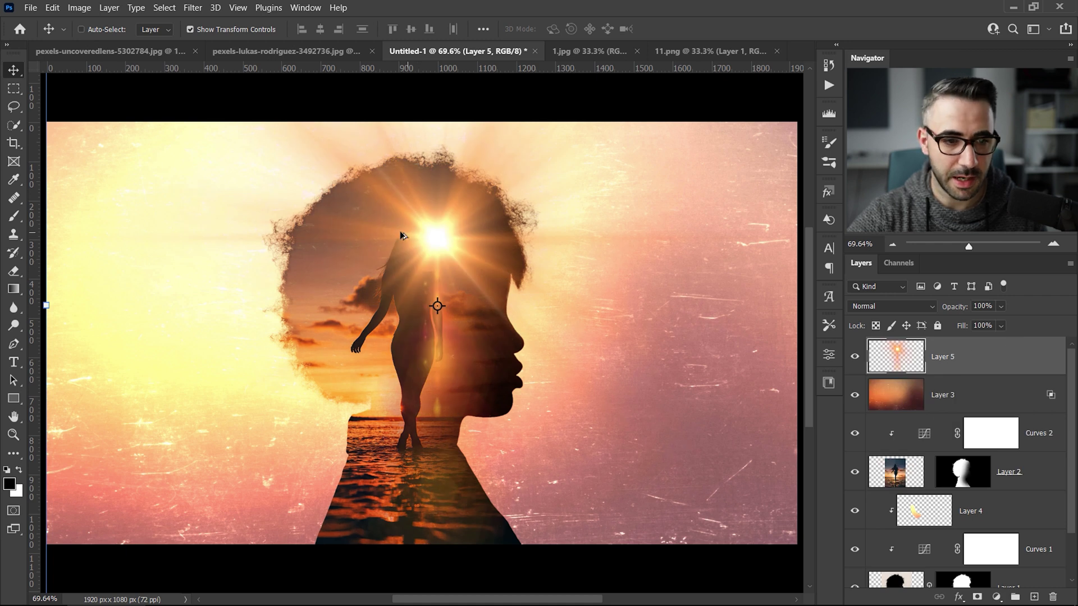
# Free-transform the flare, scaling it down to well under half size and rotating it slightly.
pyautogui.scroll(-5, 400, 231)
pyautogui.hotkey('ctrl', 't')
pyautogui.moveTo(412, 118); pyautogui.dragTo(414, 296)
pyautogui.moveTo(418, 340); pyautogui.dragTo(407, 288)
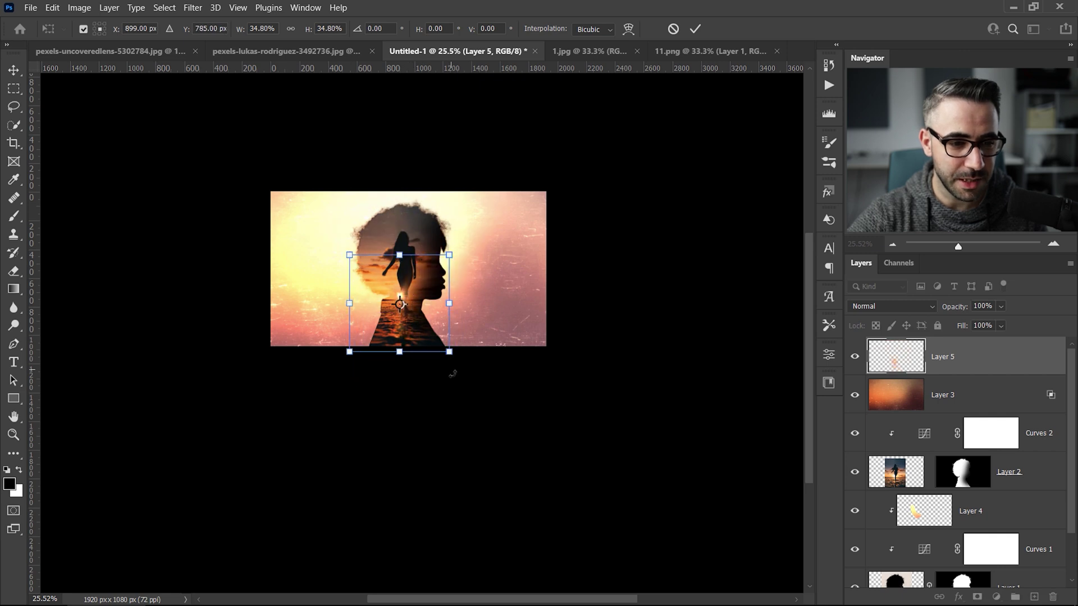
pyautogui.moveTo(453, 374); pyautogui.dragTo(499, 227)
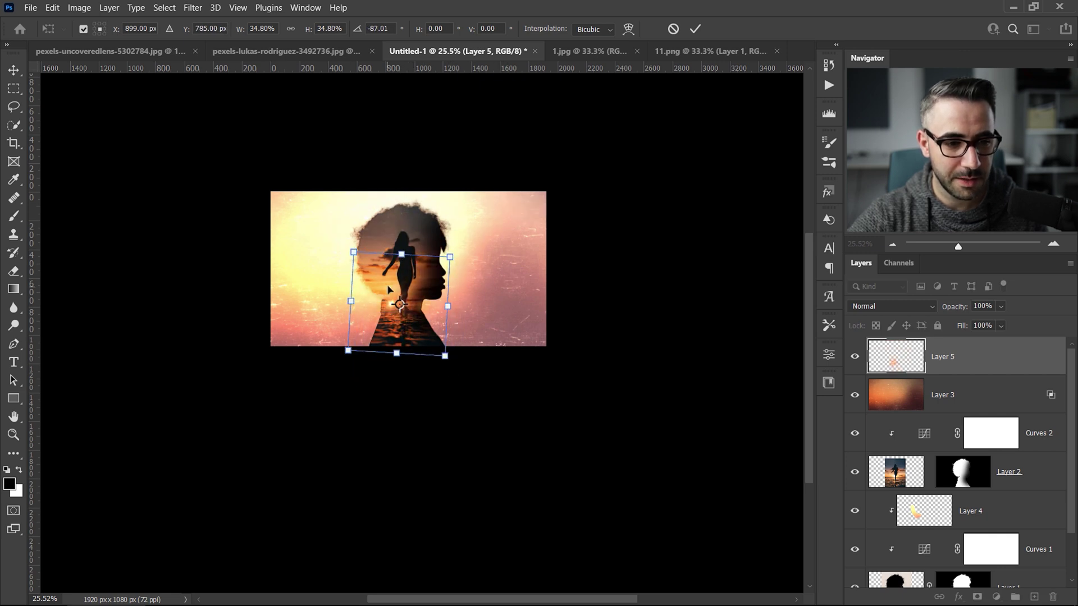
# Position the flare as a small sun on the horizon behind the figure's legs and apply.
pyautogui.scroll(5, 388, 290)
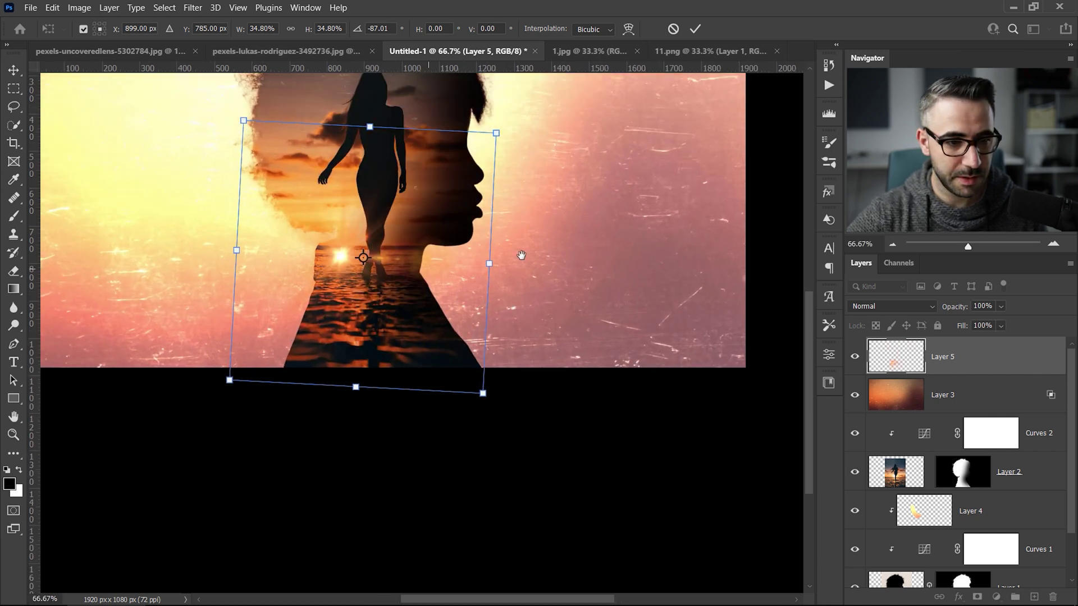
pyautogui.moveTo(521, 255); pyautogui.dragTo(589, 382)
pyautogui.hotkey('shift', 'Right')
pyautogui.hotkey('shift', 'Right')
pyautogui.hotkey('shift', 'Right')
pyautogui.hotkey('shift', 'Right')
pyautogui.hotkey('shift', 'Right')
pyautogui.hotkey('shift', 'Right')
pyautogui.hotkey('shift', 'Right')
pyautogui.hotkey('shift', 'Up')
pyautogui.hotkey('shift', 'Up')
pyautogui.hotkey('shift', 'Up')
pyautogui.hotkey('shift', 'Up')
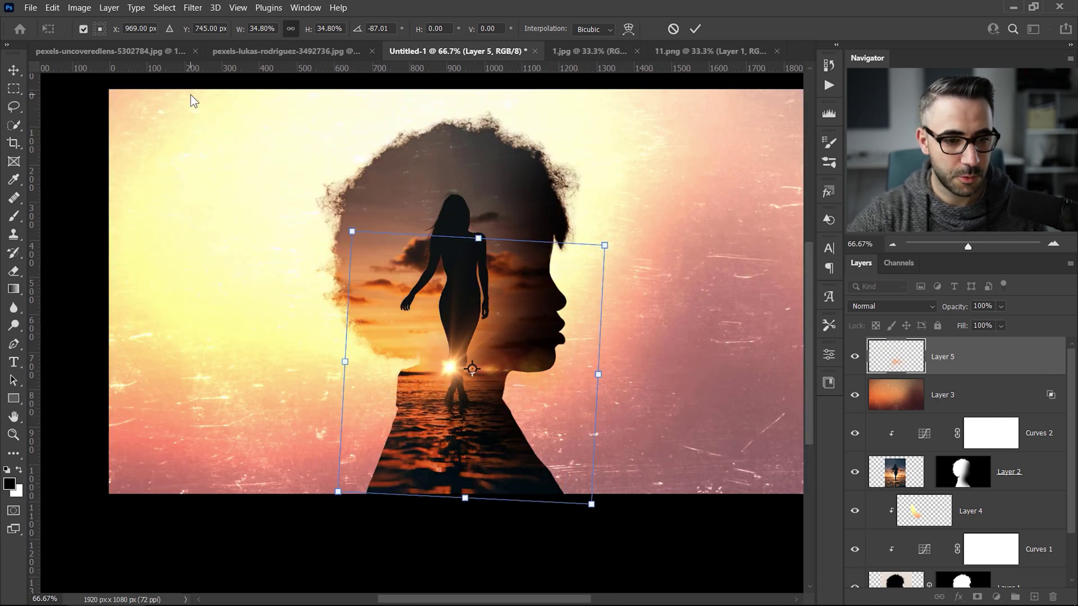
pyautogui.hotkey('shift', 'Left')
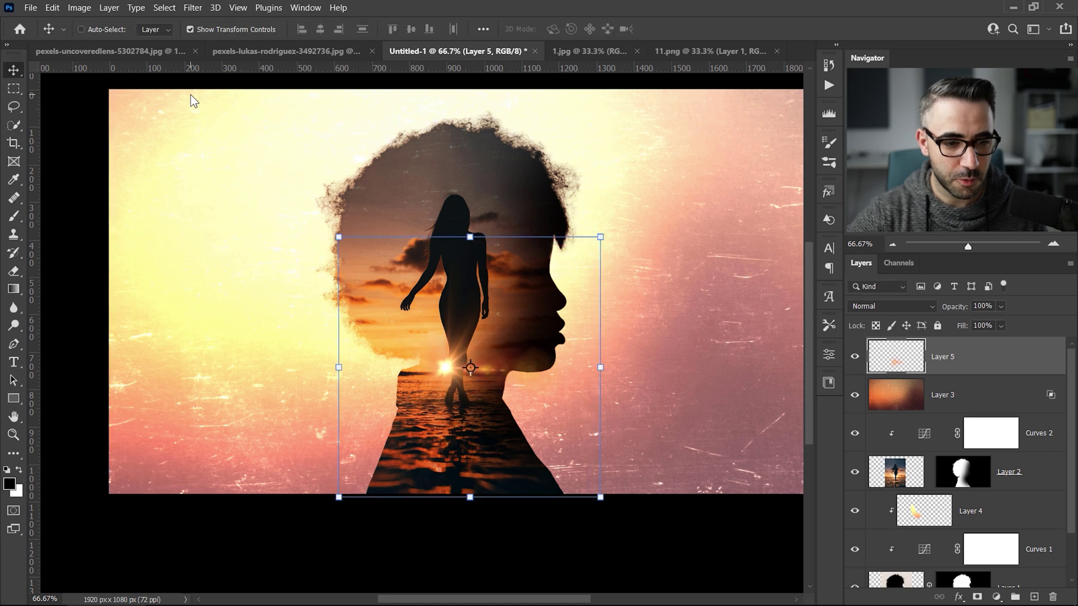
pyautogui.moveTo(580, 340); pyautogui.dragTo(456, 377)
pyautogui.press('Return')
pyautogui.press('m')
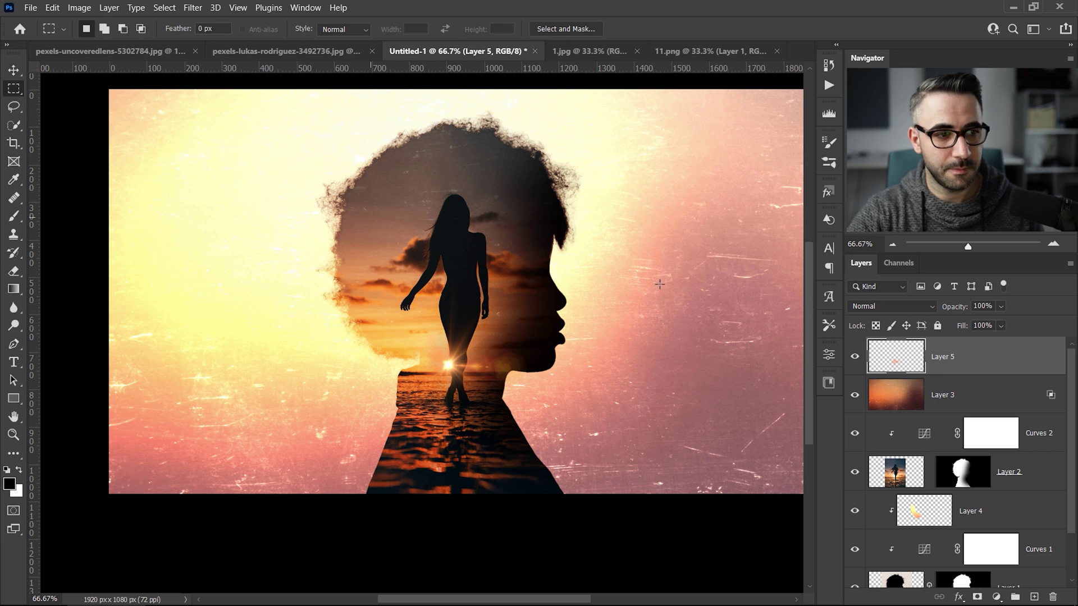
pyautogui.click(918, 305)
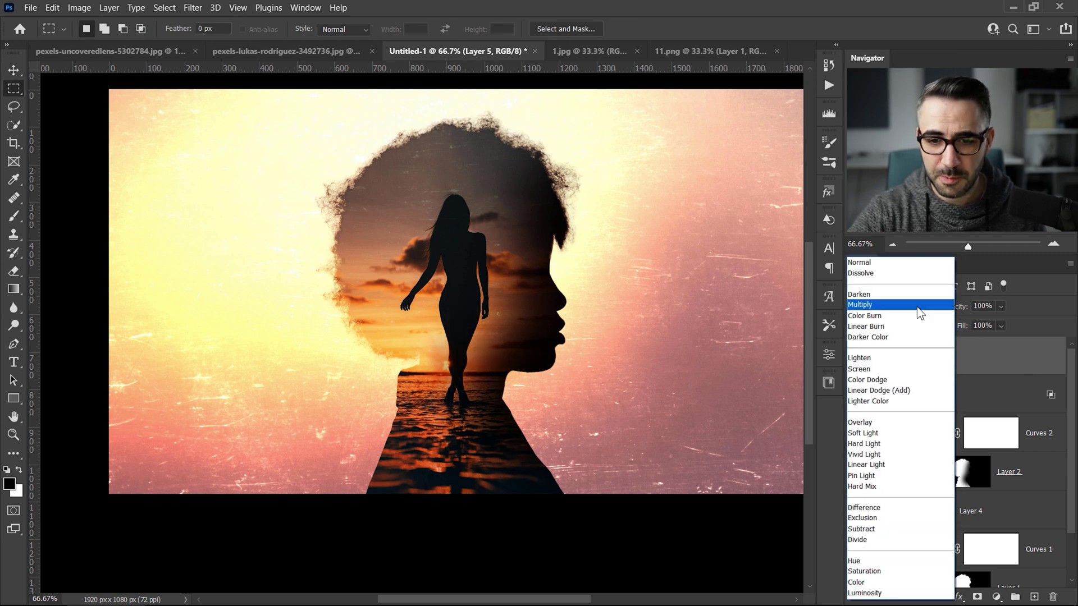
# Set Layer 5's blend mode to Screen, briefly comparing it against Normal.
pyautogui.click(907, 369)
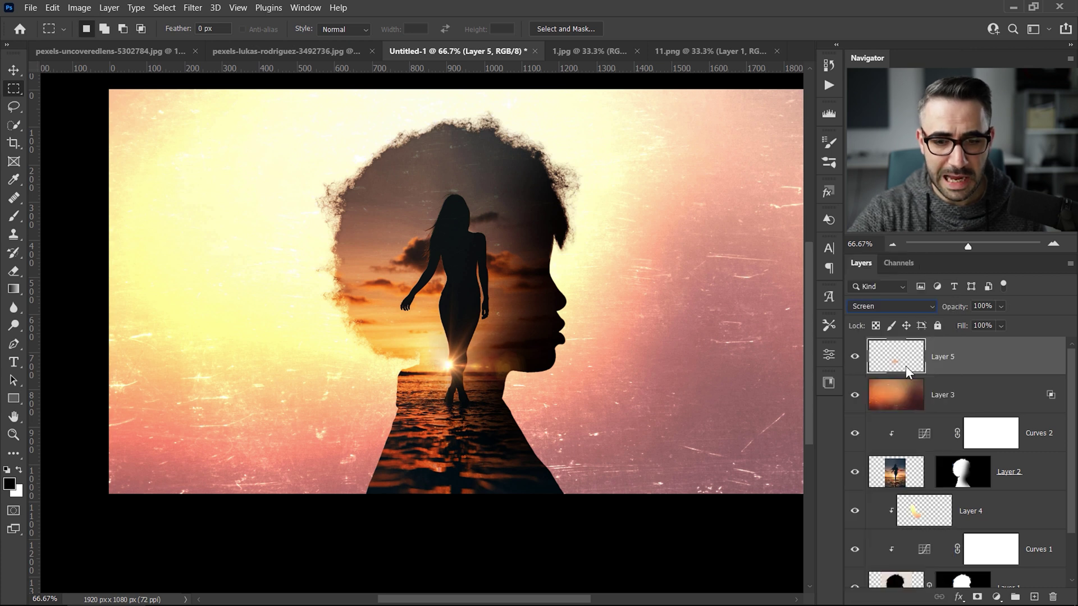
pyautogui.click(881, 308)
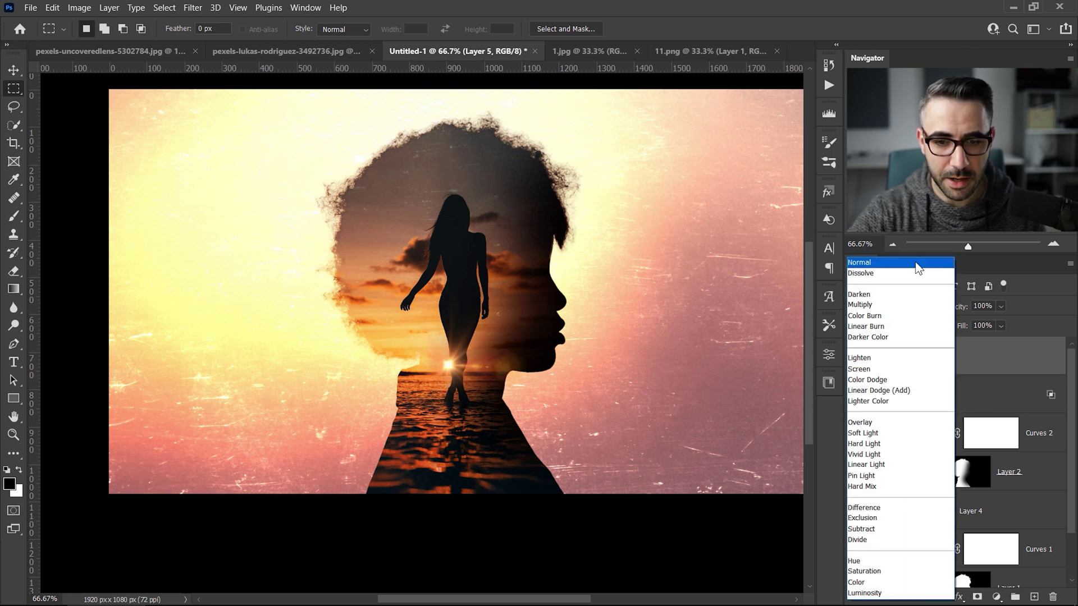
pyautogui.click(904, 249)
pyautogui.click(924, 308)
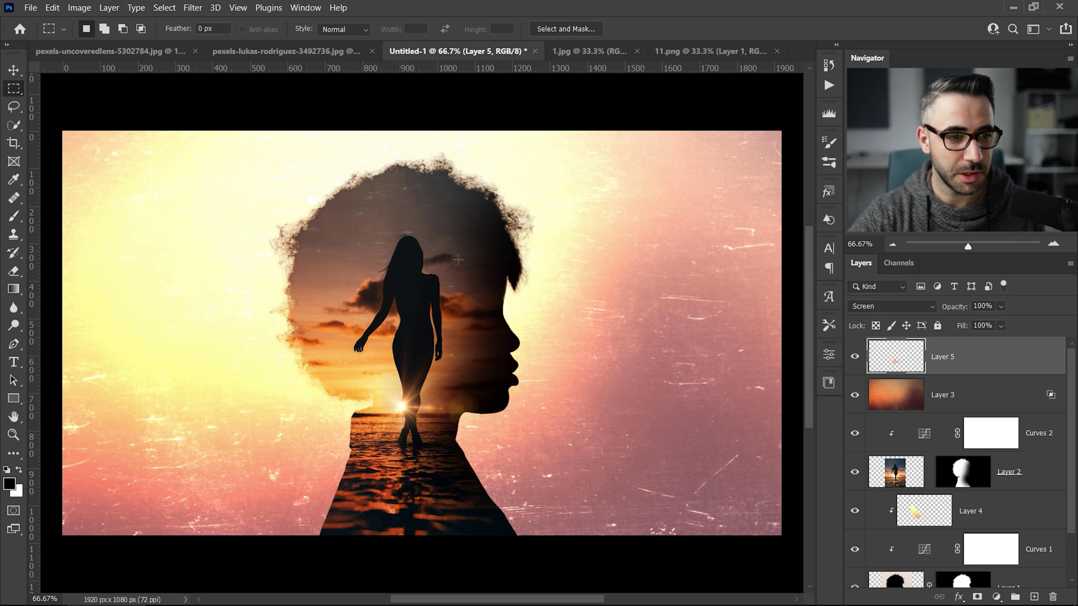
pyautogui.click(996, 596)
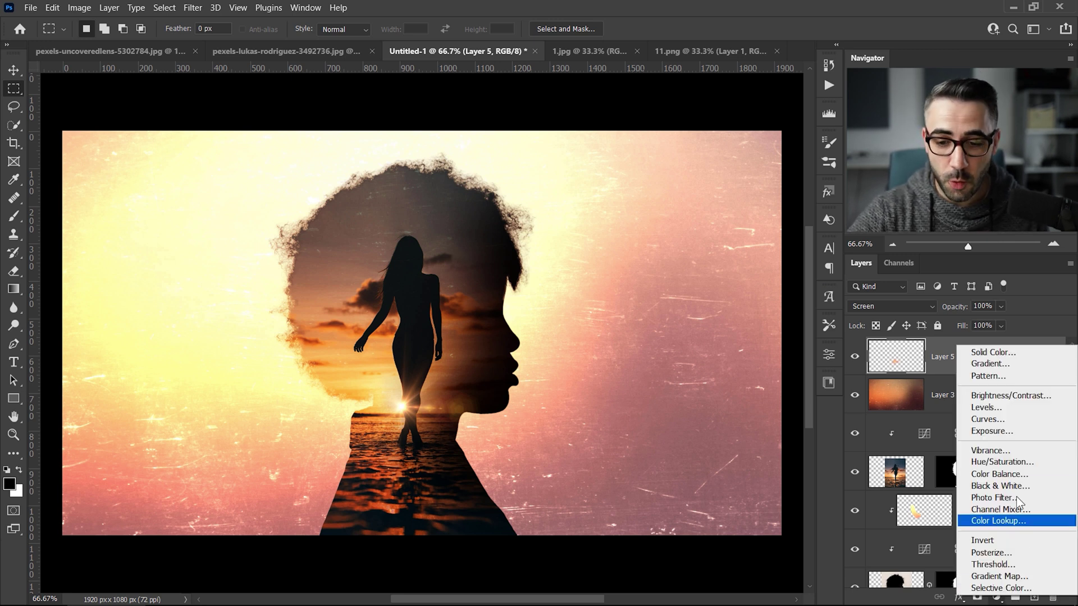
# Add a top Hue/Saturation 1 adjustment with Hue at -3, toggling it to compare.
pyautogui.click(1004, 463)
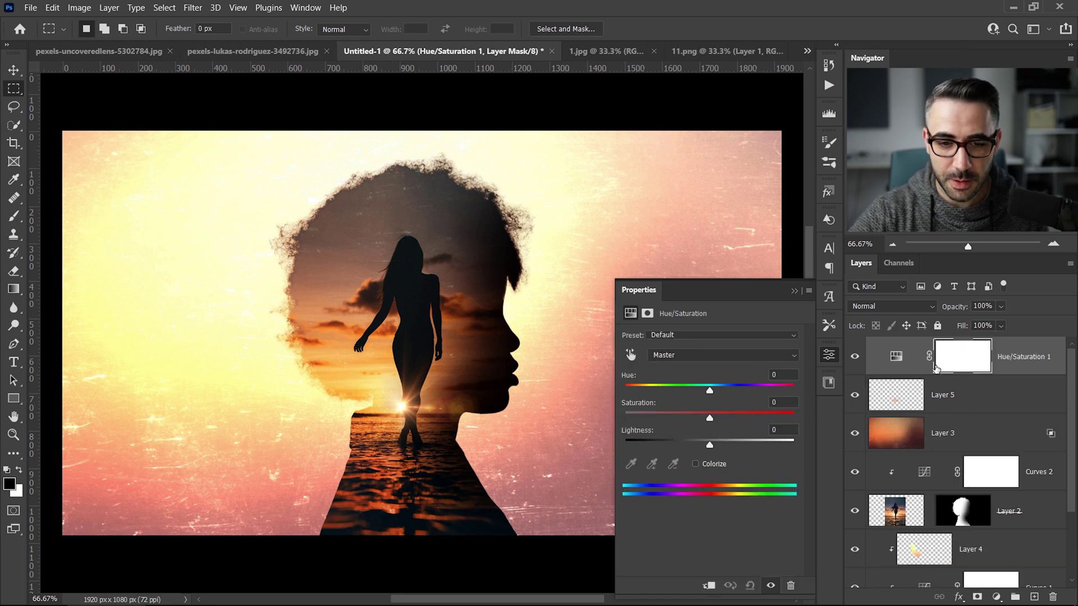
pyautogui.click(897, 360)
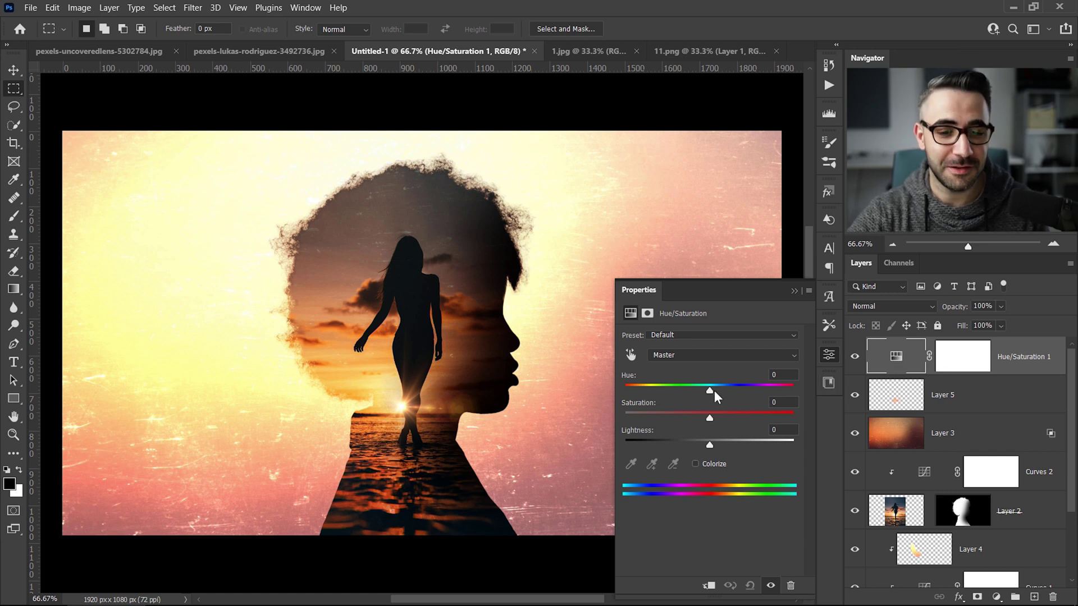
pyautogui.moveTo(709, 389)
pyautogui.mouseDown()
pyautogui.moveTo(733, 392)
pyautogui.moveTo(709, 396)
pyautogui.mouseUp()
pyautogui.click(710, 396)
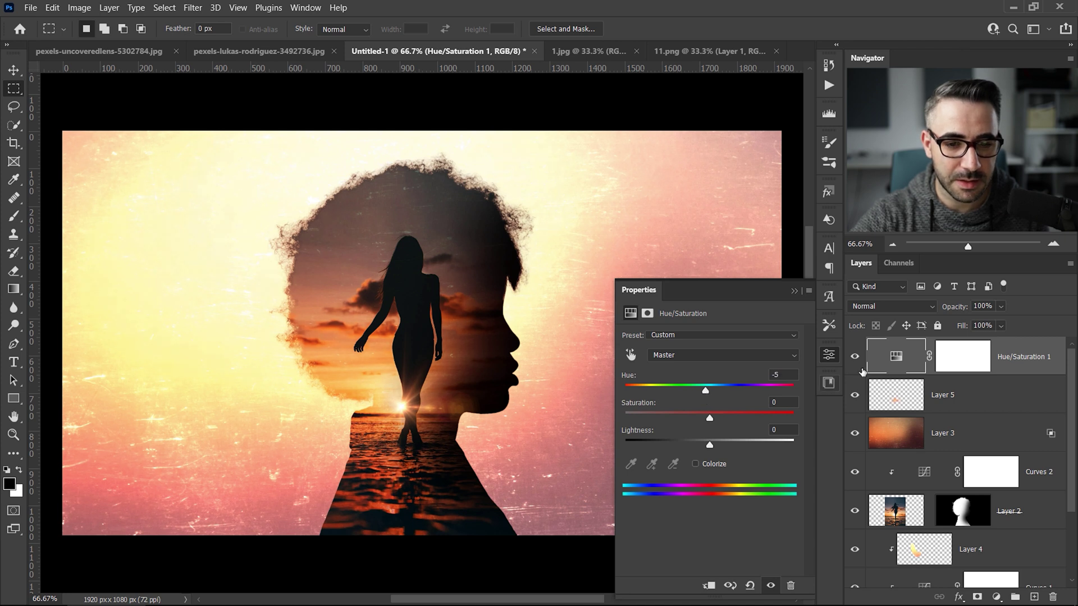
pyautogui.click(854, 357)
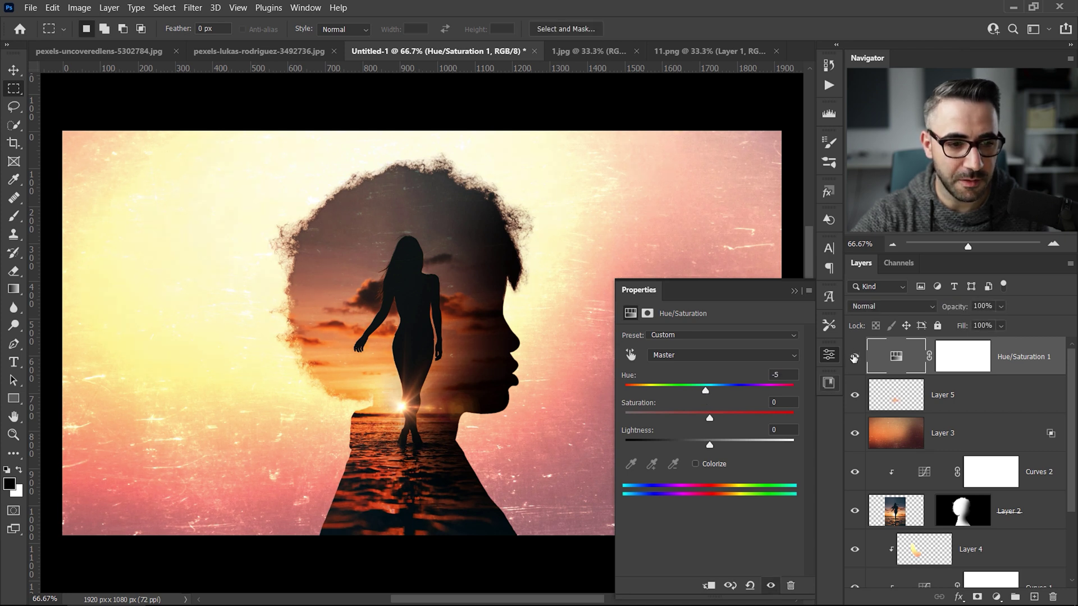
pyautogui.click(855, 357)
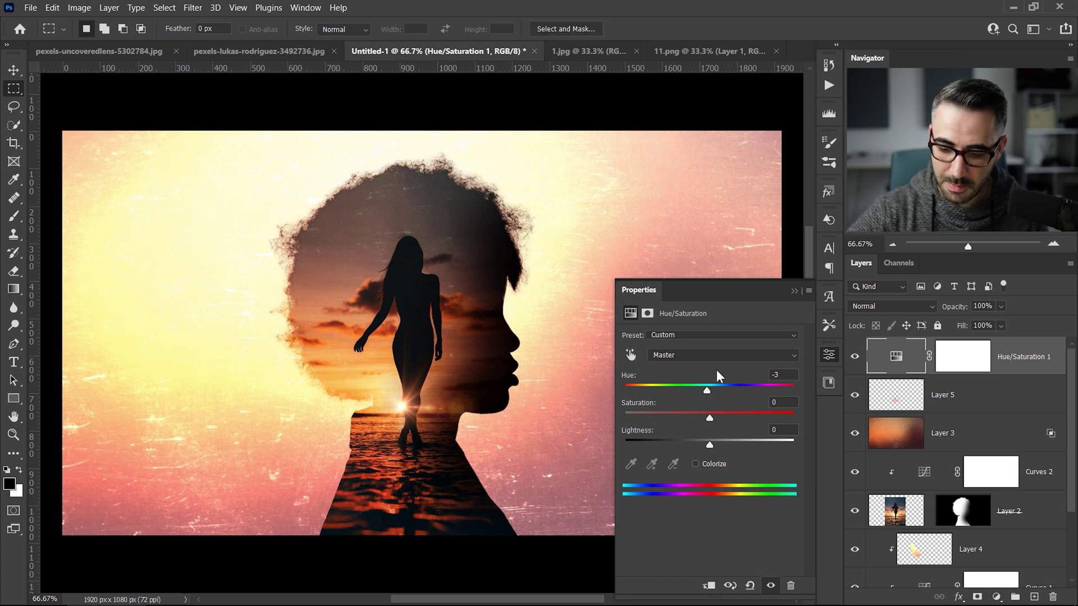
pyautogui.click(829, 357)
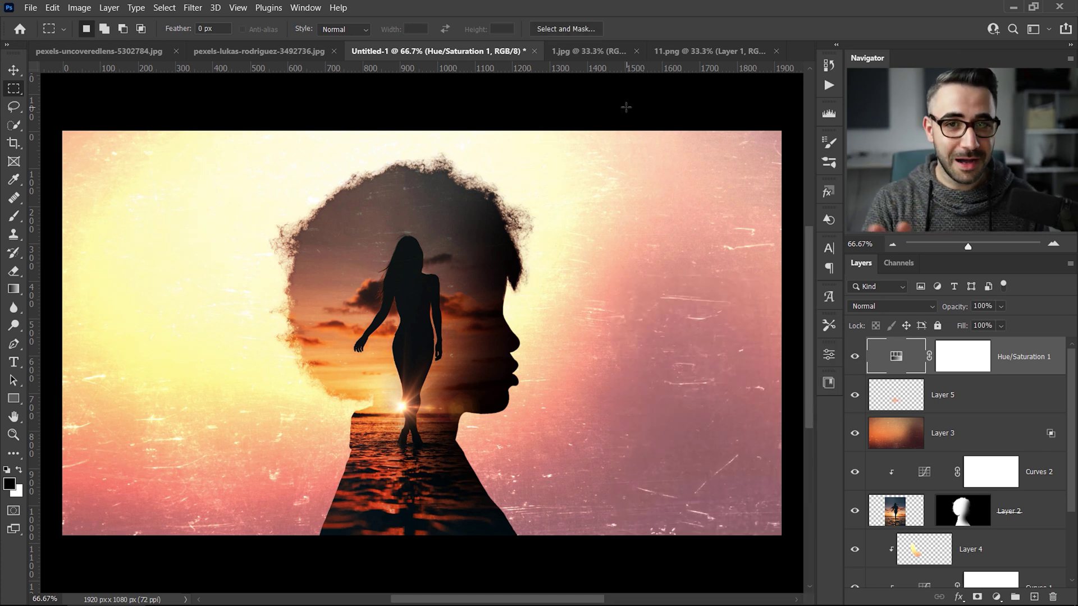